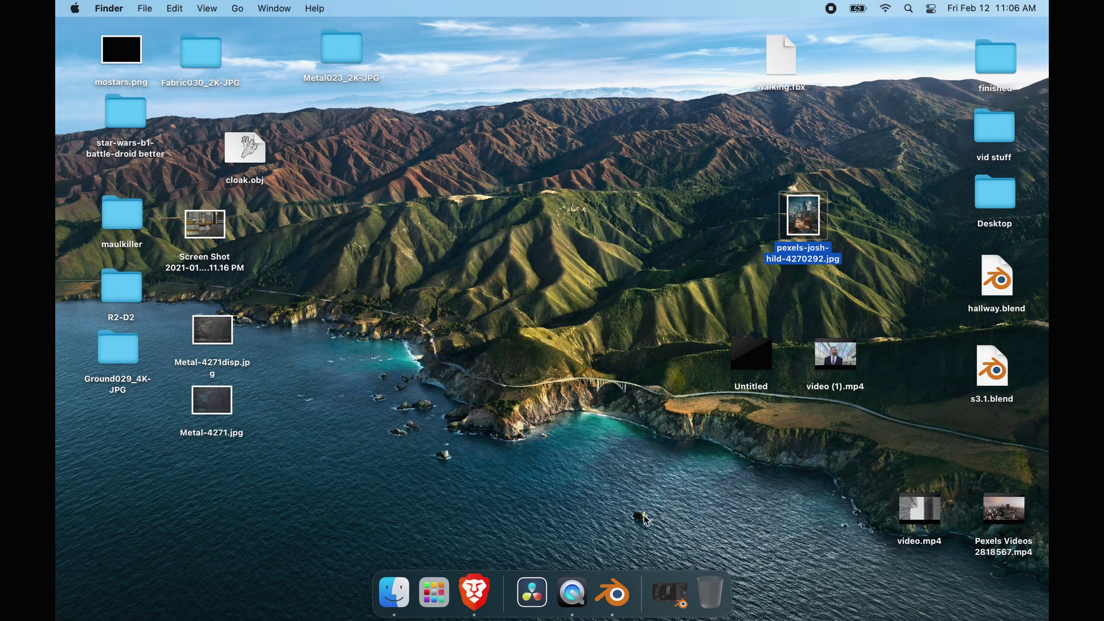
# Launch DaVinci Resolve 17 from the Dock.
pyautogui.click(532, 595)
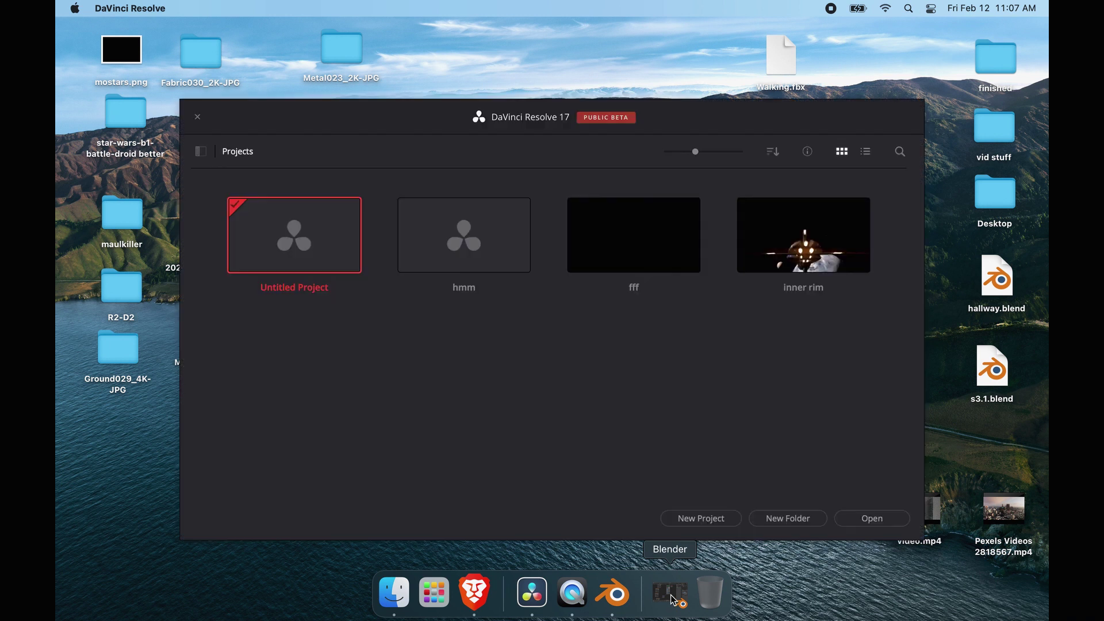
# In Blender, connect the Metal023 colour map to Base Color, then open the Metal023_2K-JPG folder.
pyautogui.click(671, 595)
pyautogui.doubleClick(541, 23)
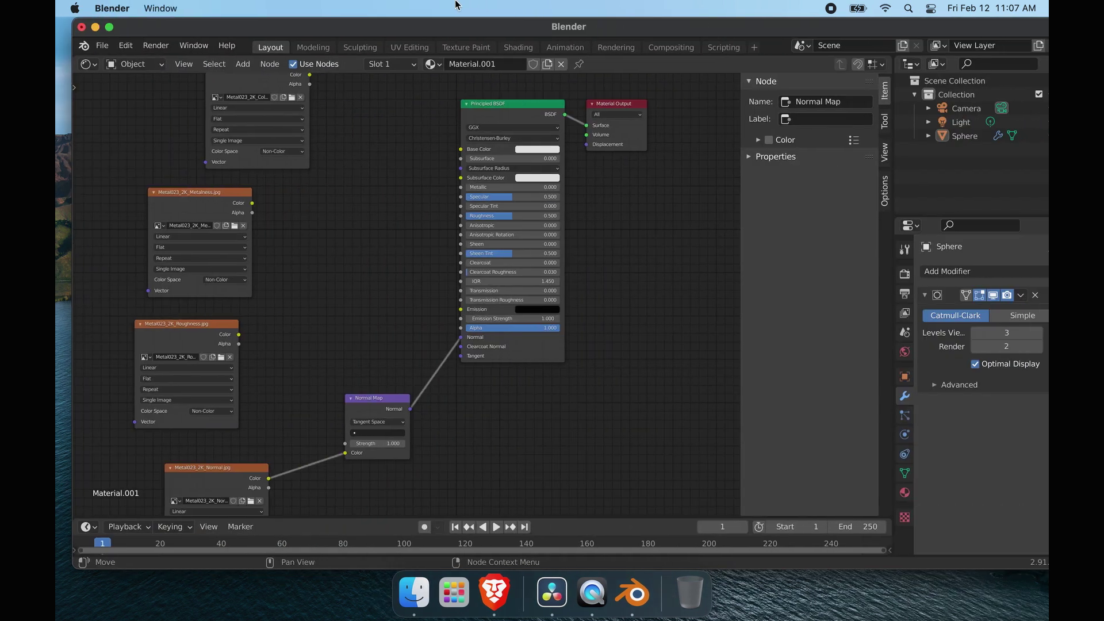
pyautogui.press('Home')
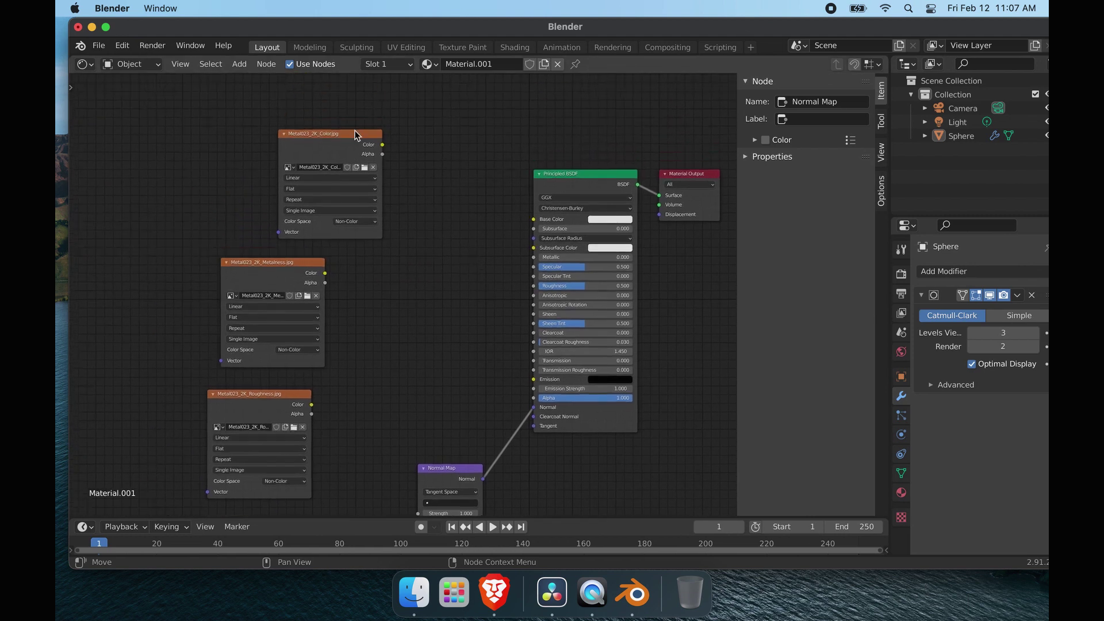
pyautogui.moveTo(382, 145); pyautogui.dragTo(533, 219)
pyautogui.moveTo(237, 30); pyautogui.dragTo(524, 5)
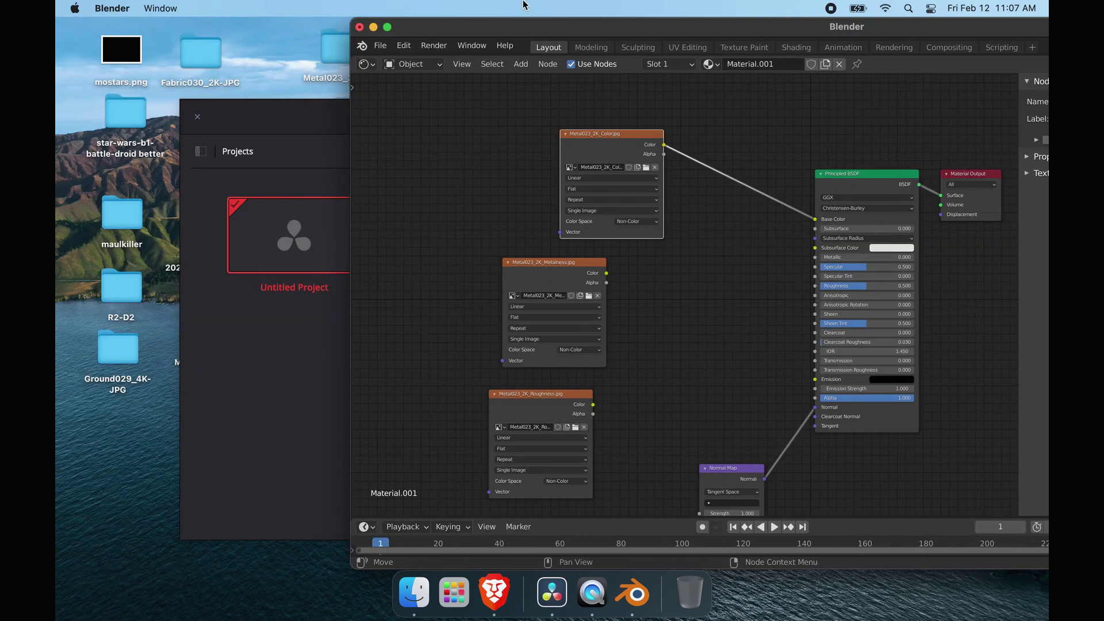
pyautogui.doubleClick(335, 62)
# Close the texture folder and load cc0textures.com in Brave.
pyautogui.click(86, 35)
pyautogui.click(494, 592)
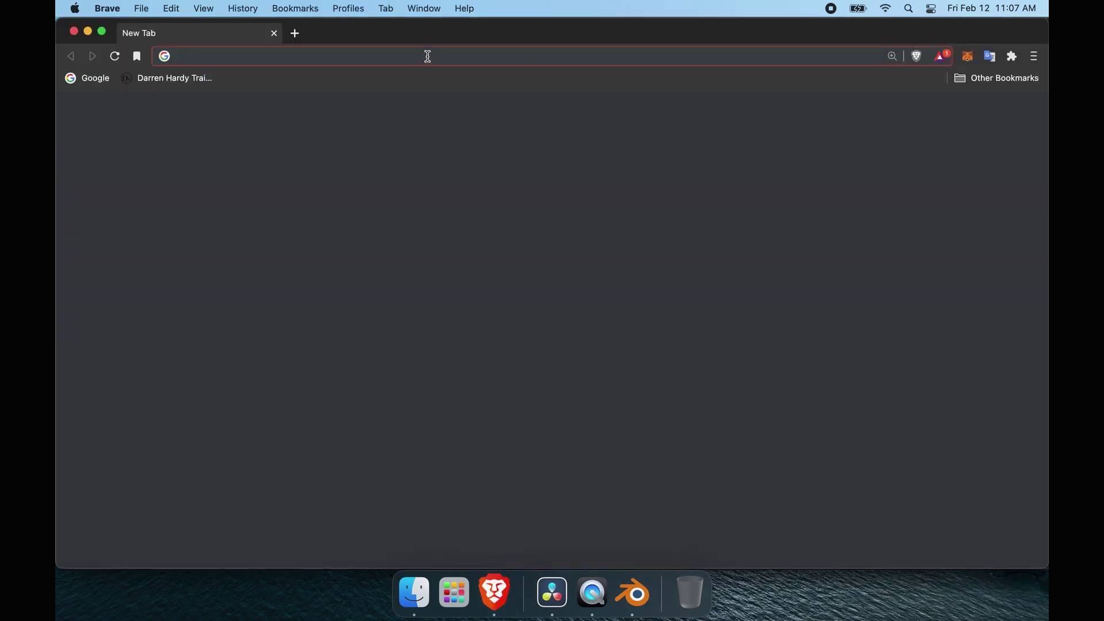
pyautogui.write('cc0textures.com')
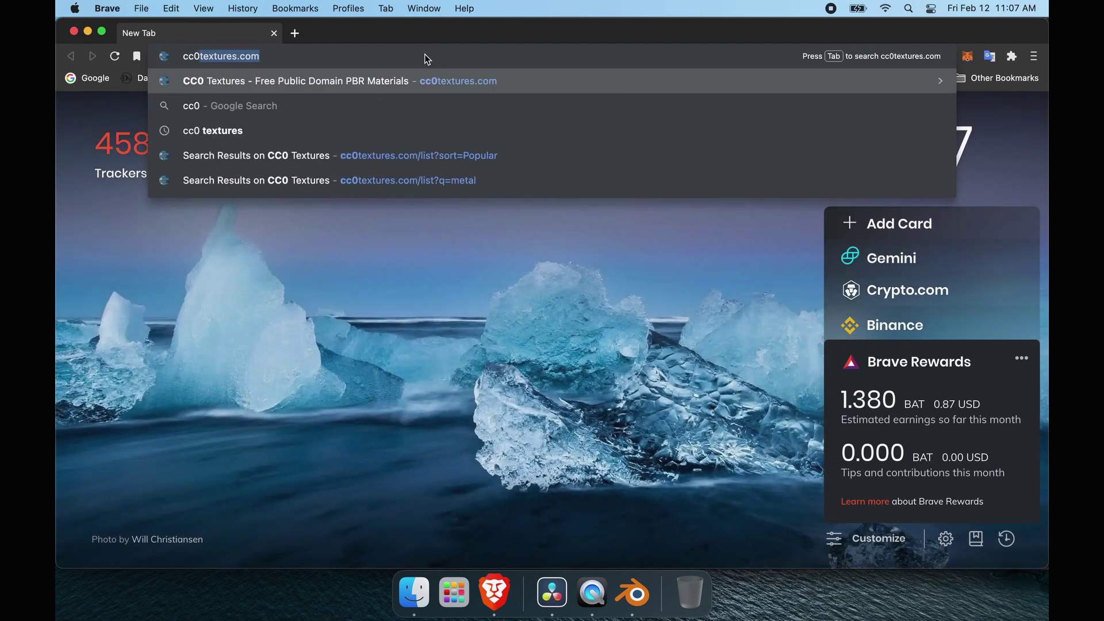
pyautogui.press('Return')
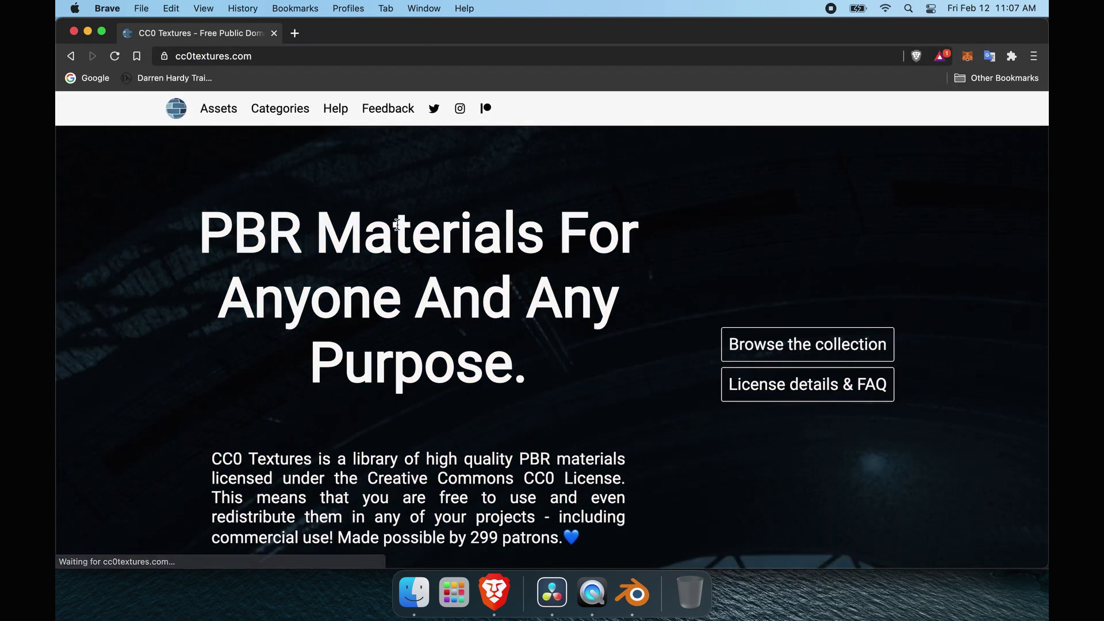
# Browse the site's material collection, then close the browser window.
pyautogui.click(770, 348)
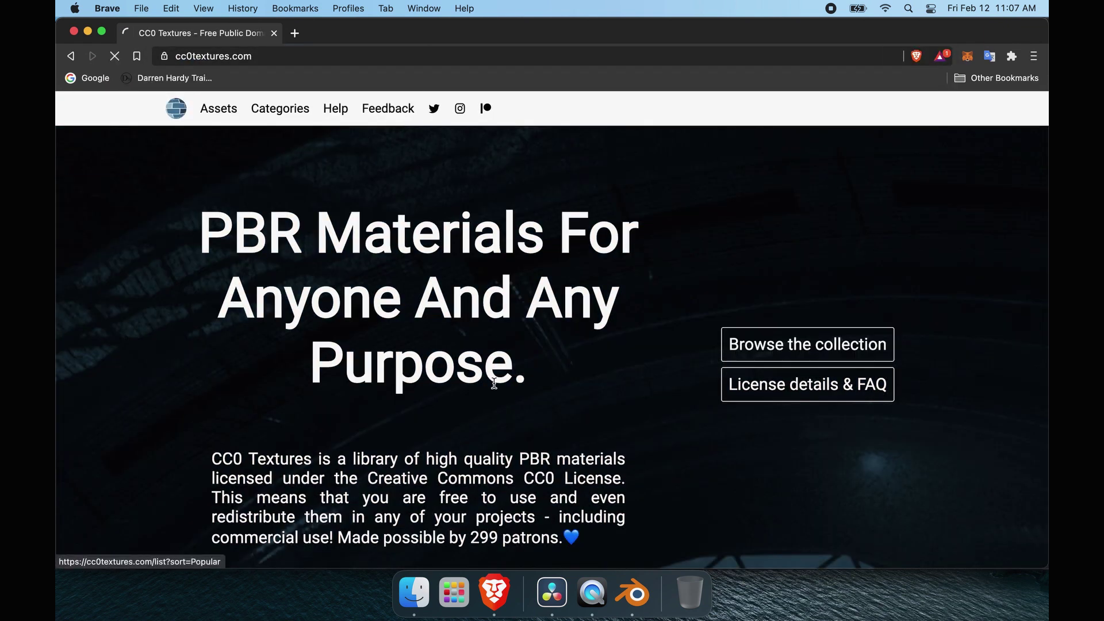
pyautogui.scroll(-10, 582, 328)
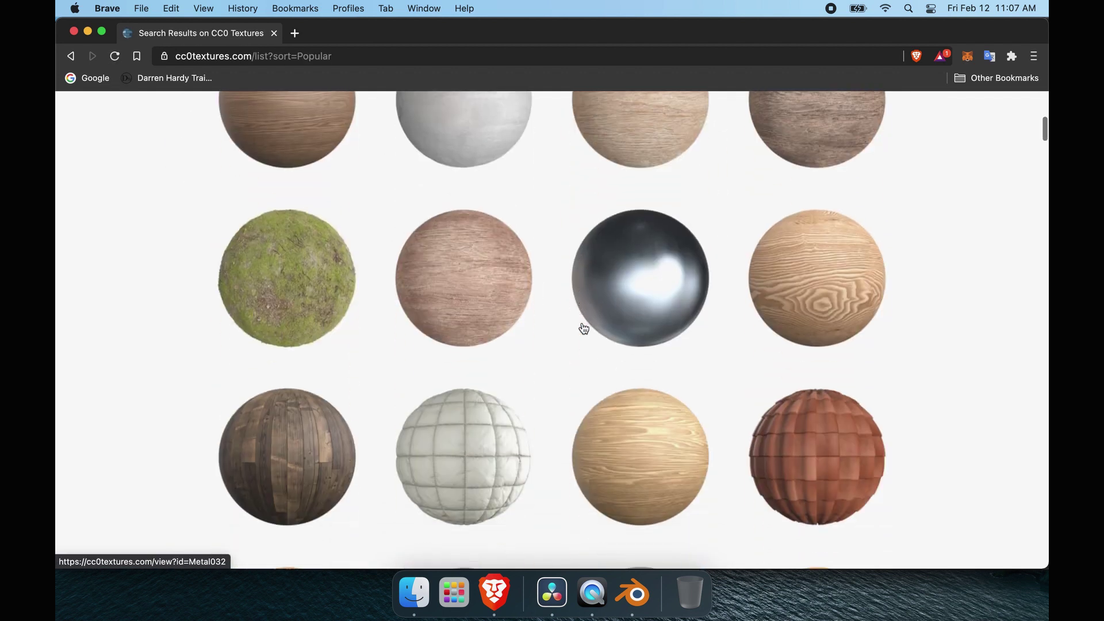
pyautogui.scroll(10, 584, 328)
pyautogui.scroll(4, 583, 328)
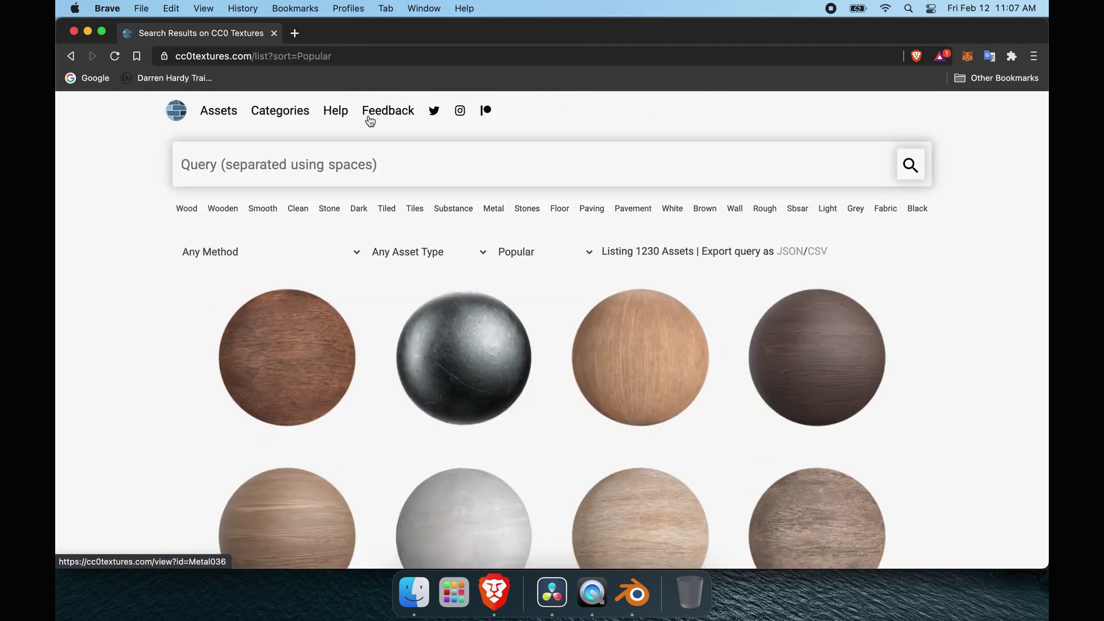
pyautogui.click(274, 33)
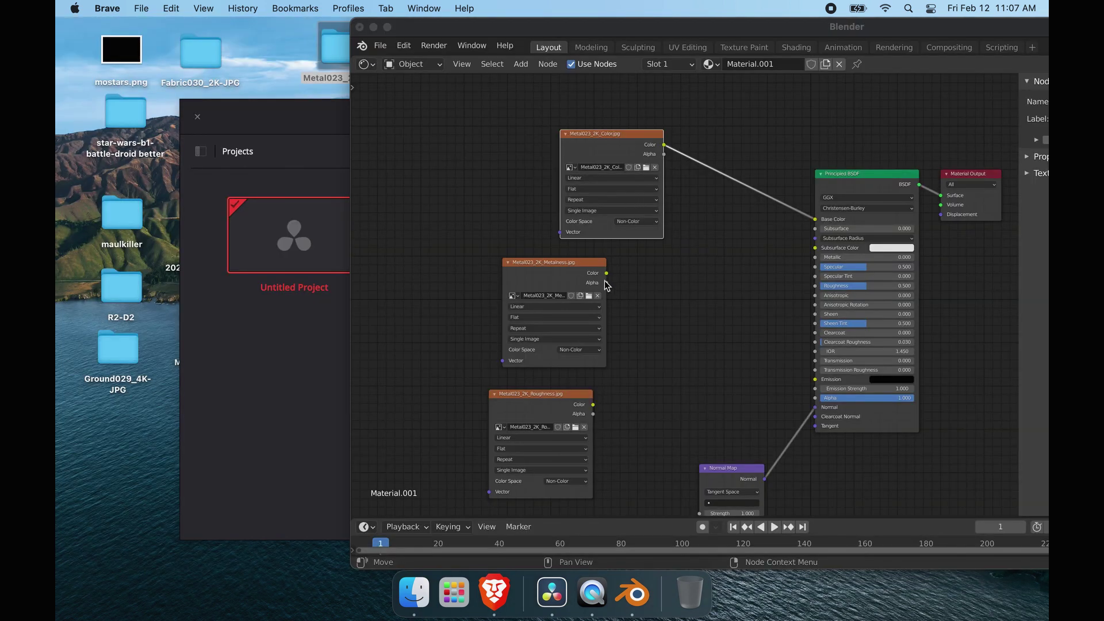
# Wire the metalness map to Metallic and the roughness map to Roughness, and set the colour map's colour space.
pyautogui.moveTo(607, 273); pyautogui.dragTo(816, 258)
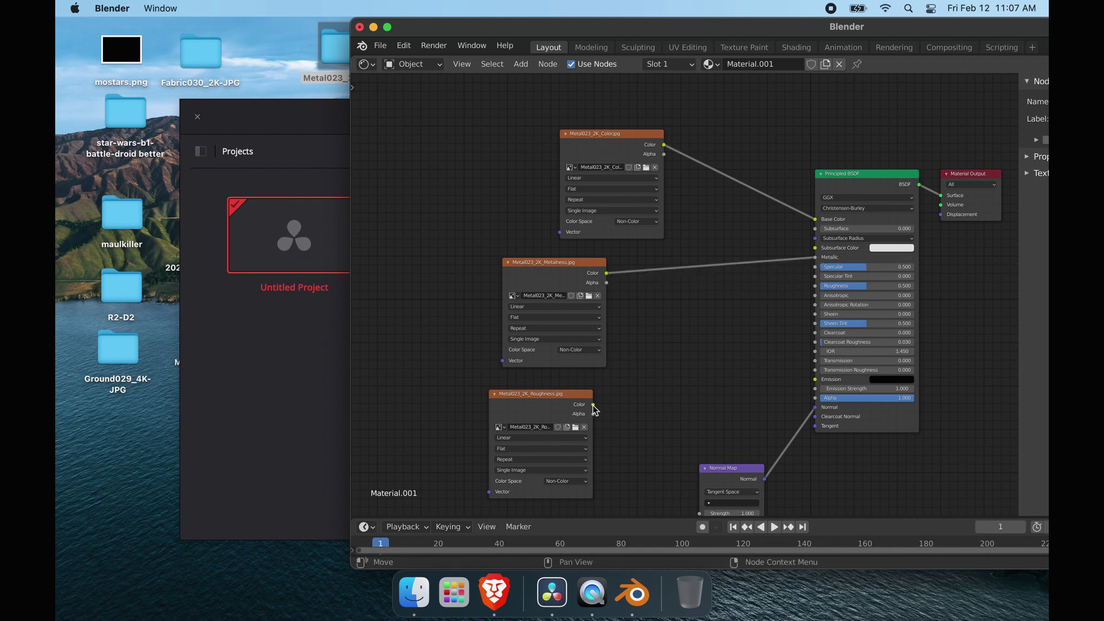
pyautogui.moveTo(593, 405); pyautogui.dragTo(815, 286)
pyautogui.scroll(-1, 577, 440)
pyautogui.scroll(-1, 577, 439)
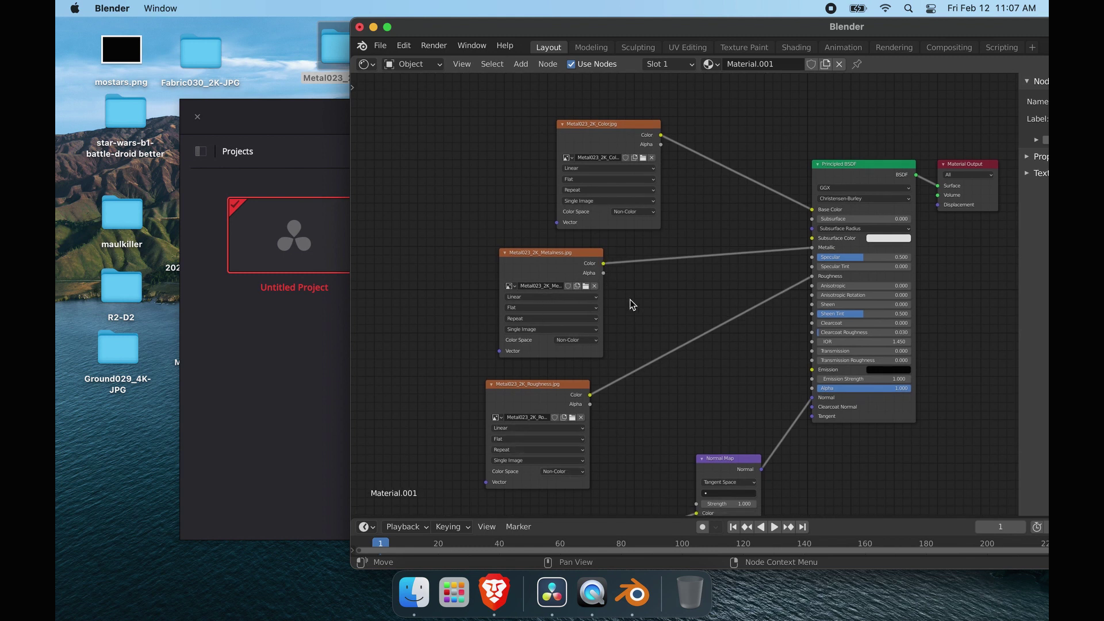
pyautogui.click(649, 212)
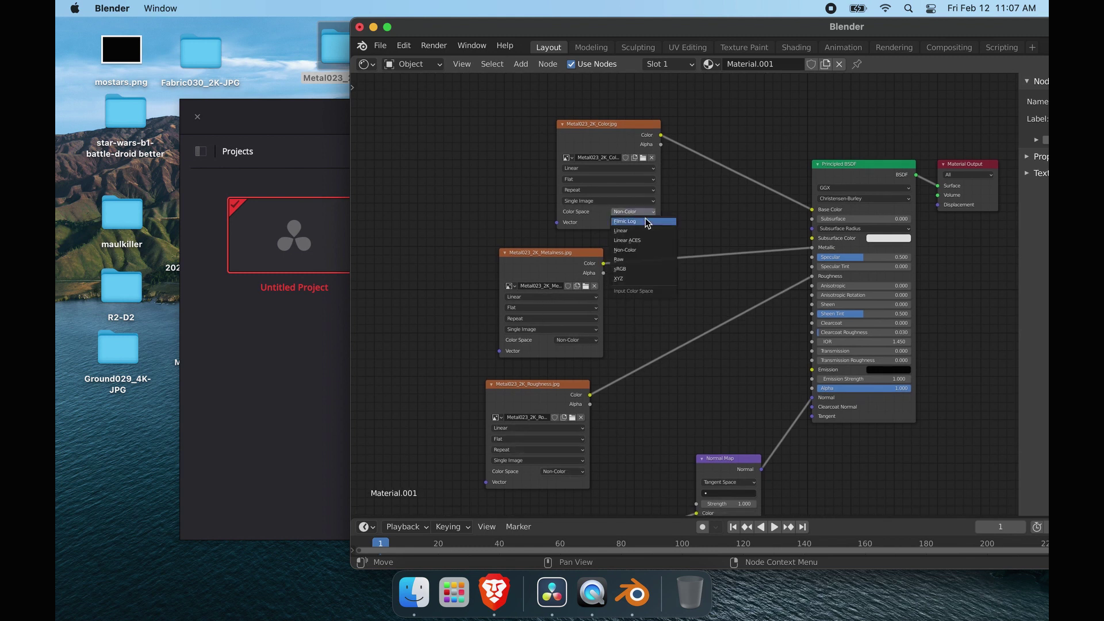
pyautogui.click(634, 251)
pyautogui.scroll(-10, 621, 161)
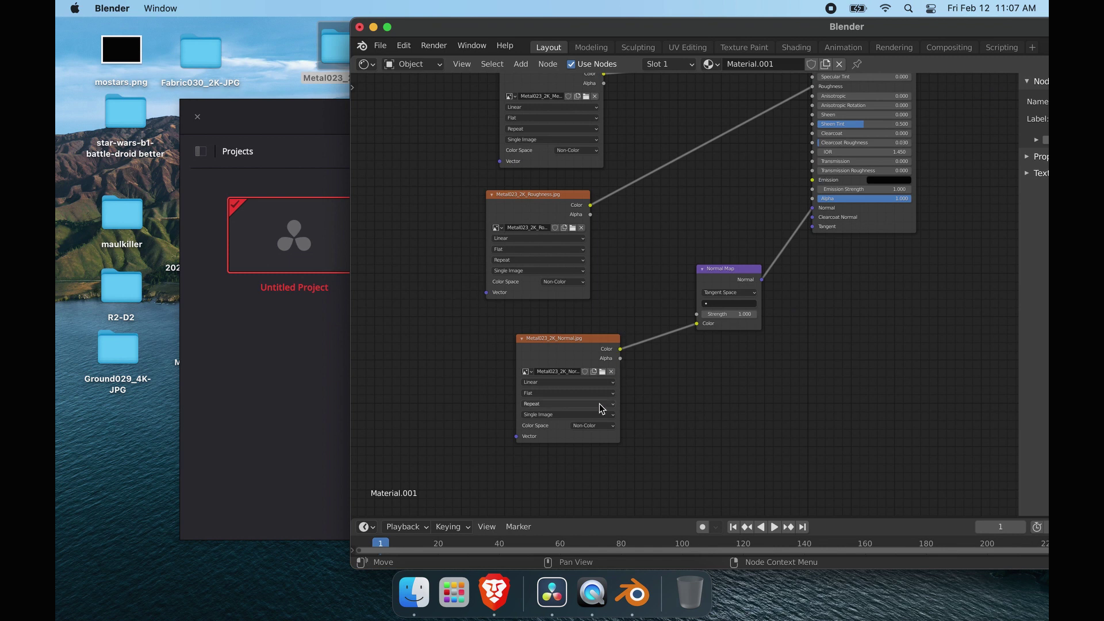
# Switch the editor to the 3D Viewport and view the sphere in rendered shading.
pyautogui.click(367, 64)
pyautogui.click(401, 115)
pyautogui.click(368, 64)
pyautogui.click(391, 103)
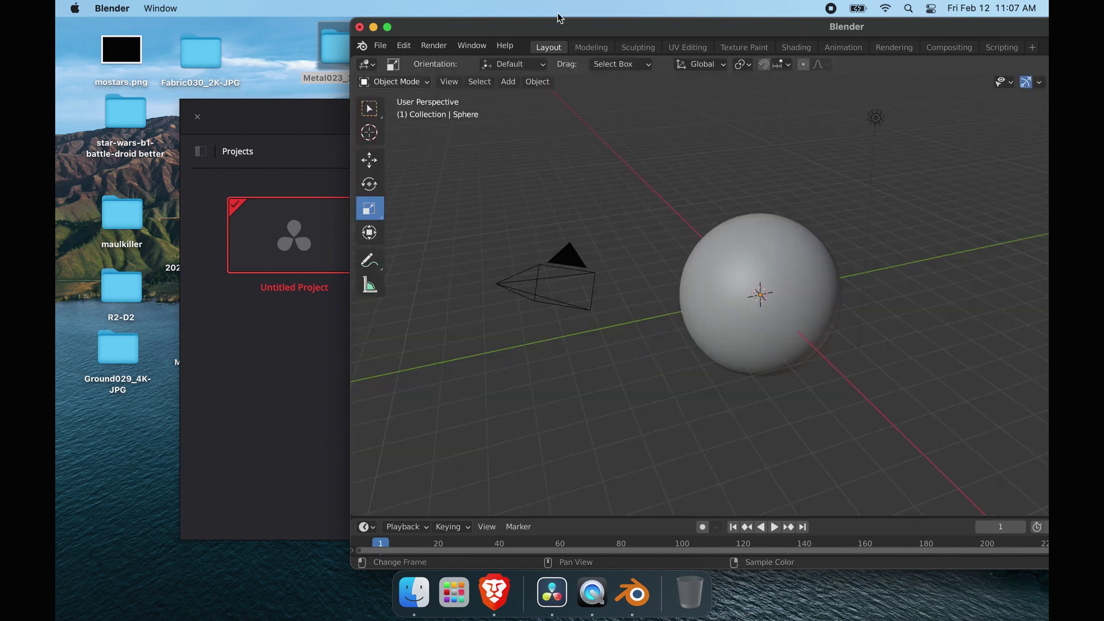
pyautogui.doubleClick(567, 28)
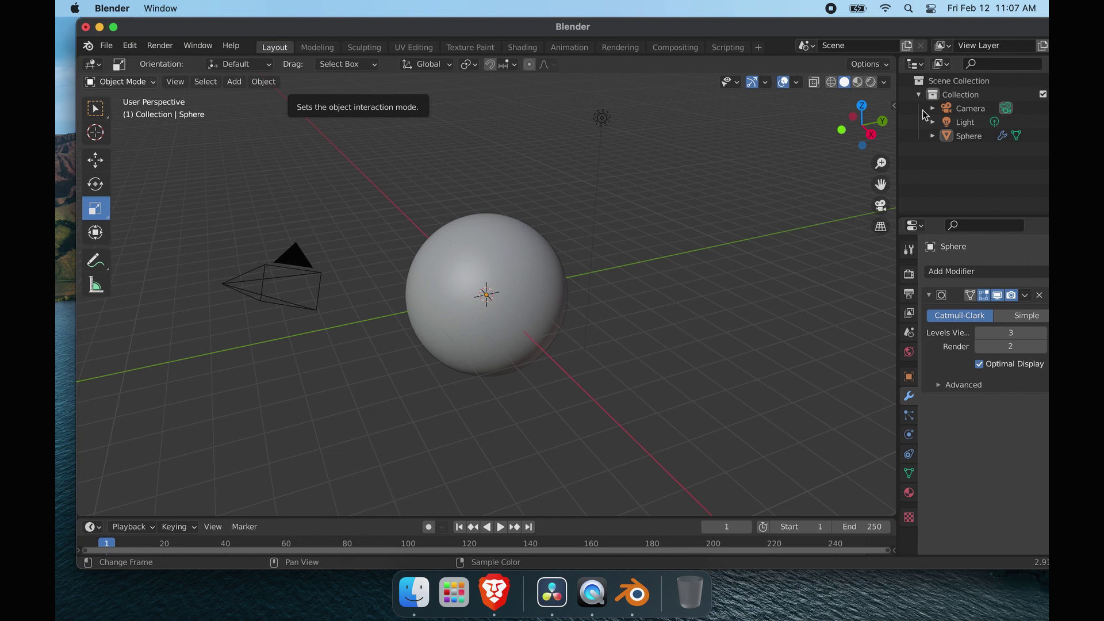
pyautogui.click(870, 84)
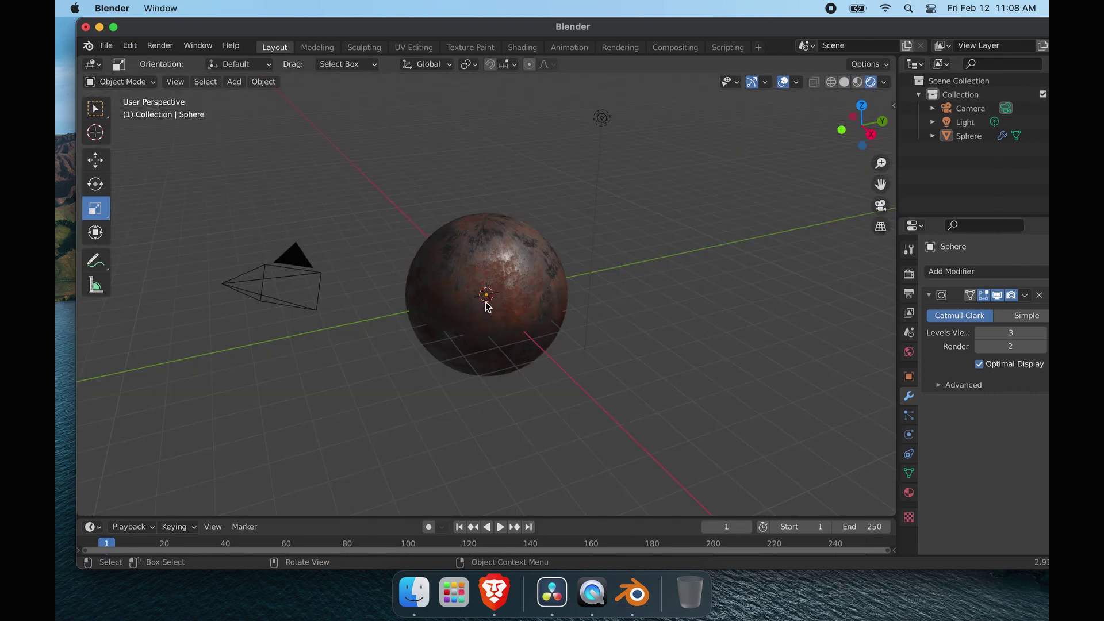
pyautogui.scroll(5, 491, 281)
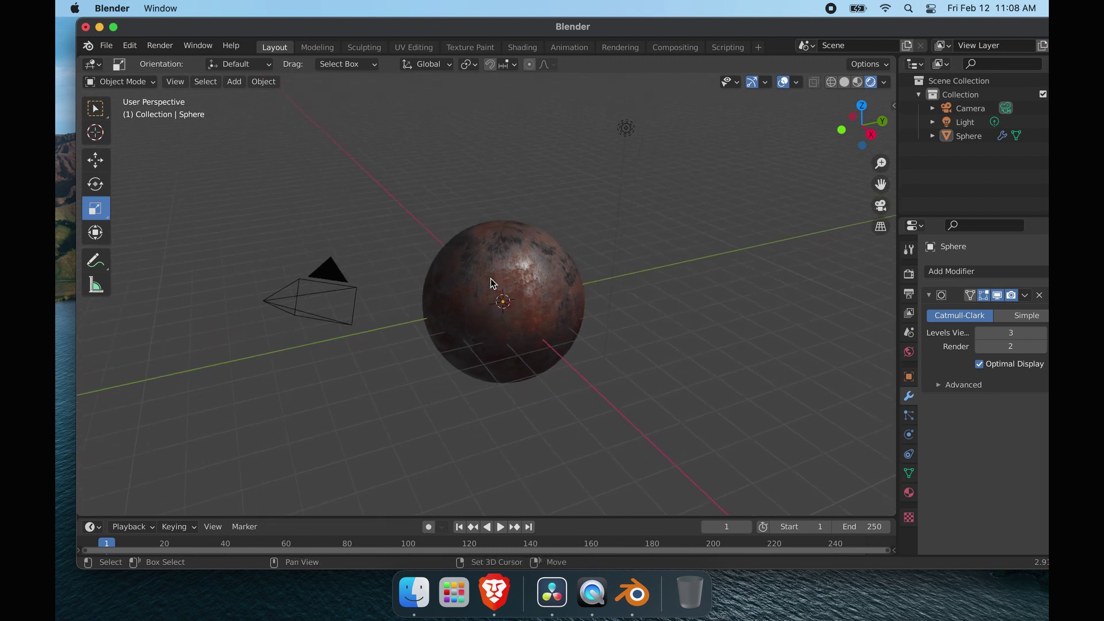
pyautogui.hscroll(5, 491, 282)
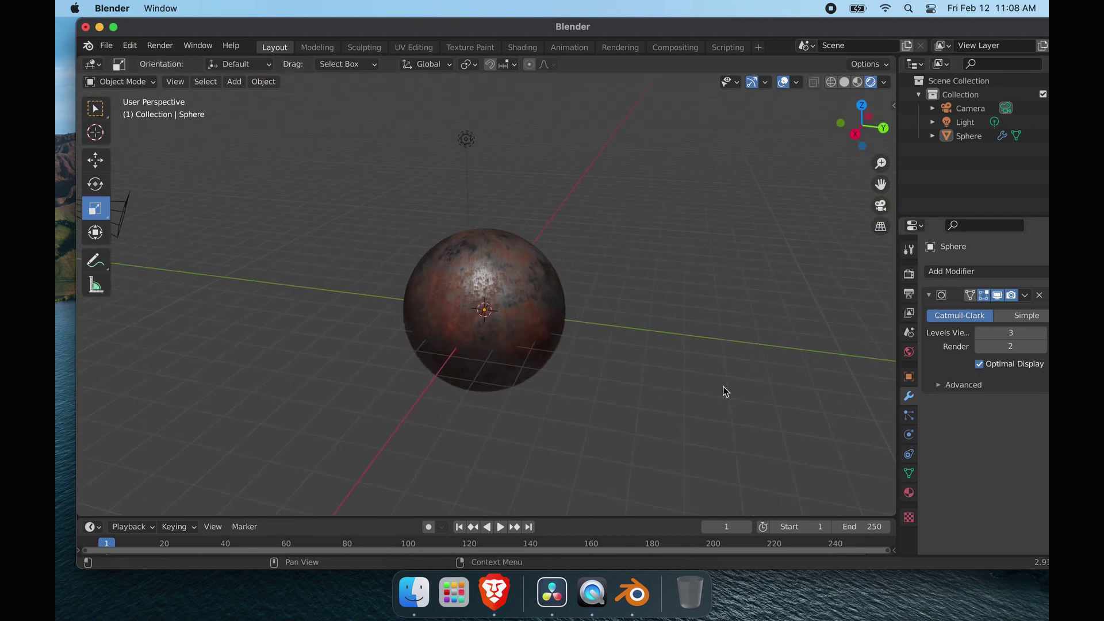
# Quit Blender without saving, open the Untitled Project, and switch to the Fusion page.
pyautogui.click(86, 27)
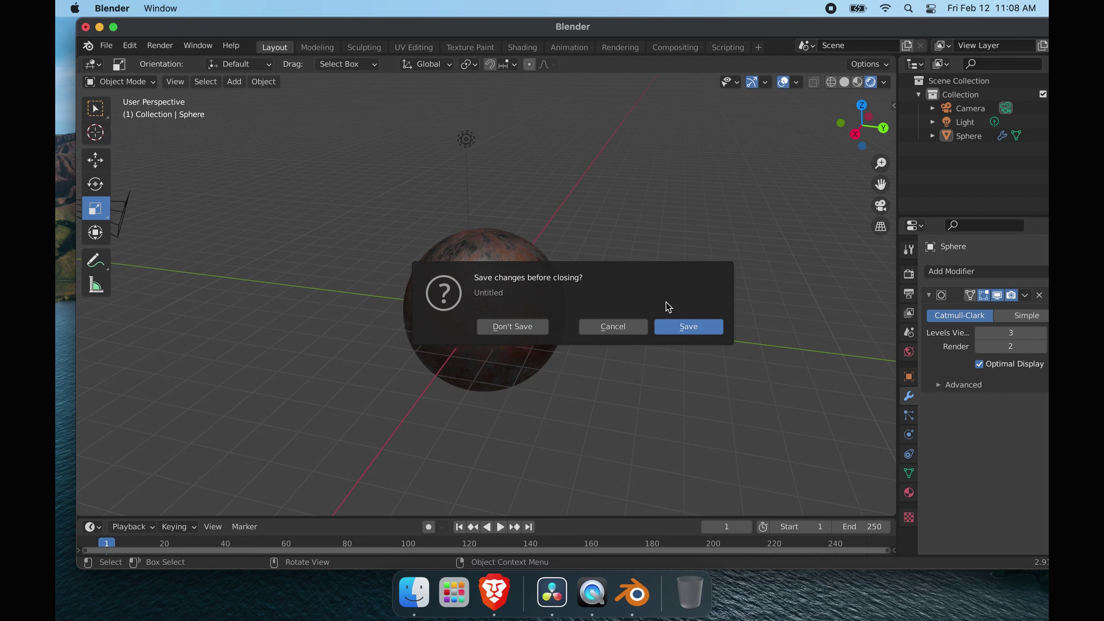
pyautogui.click(525, 322)
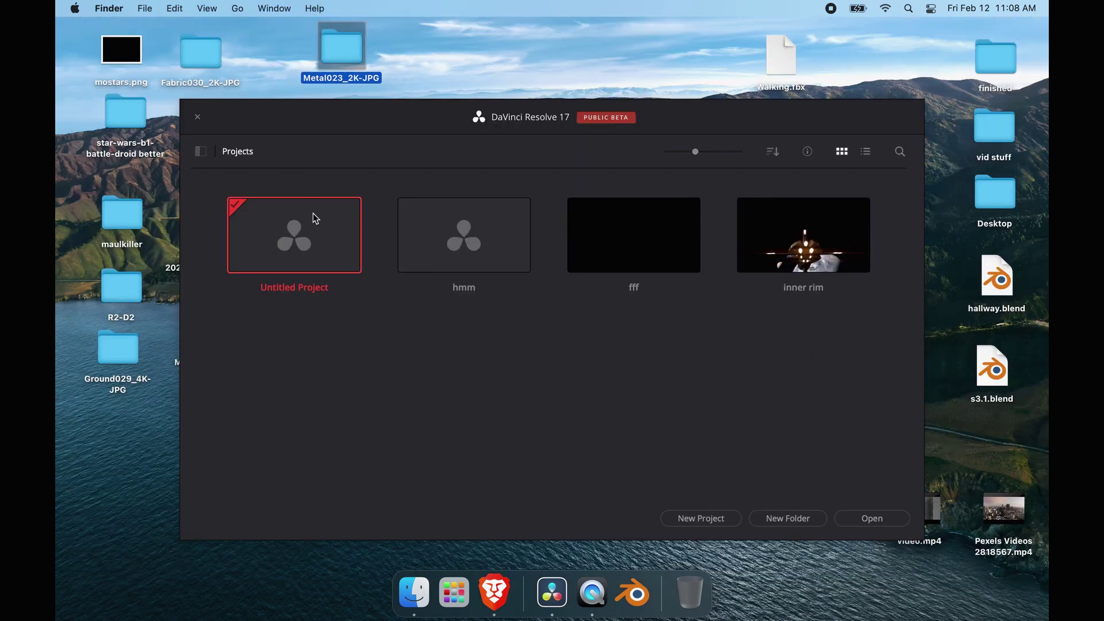
pyautogui.doubleClick(319, 236)
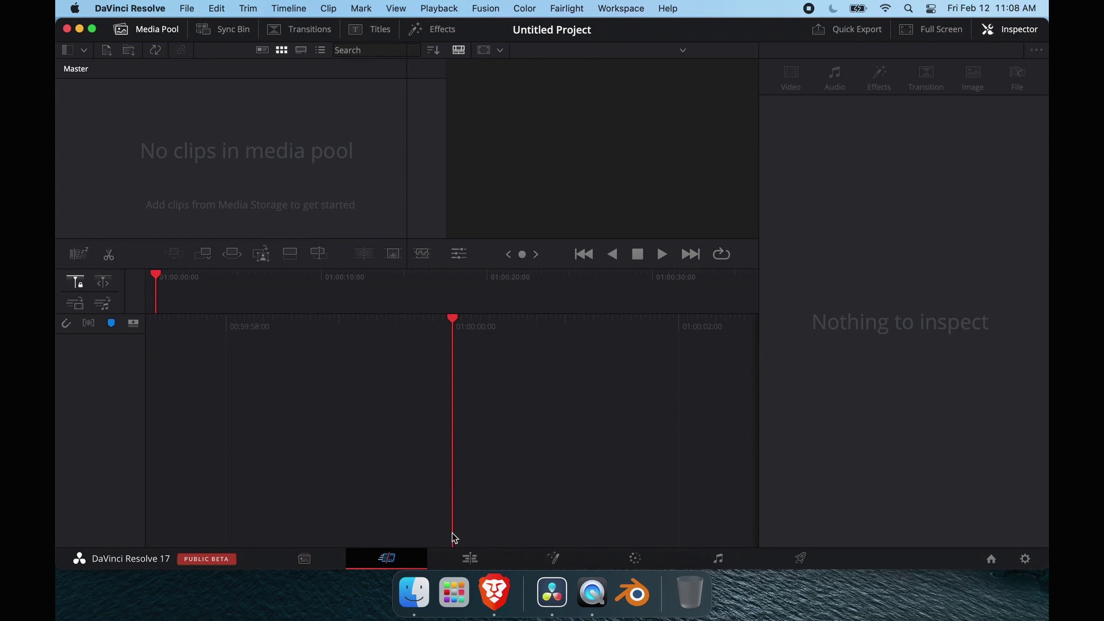
pyautogui.click(553, 559)
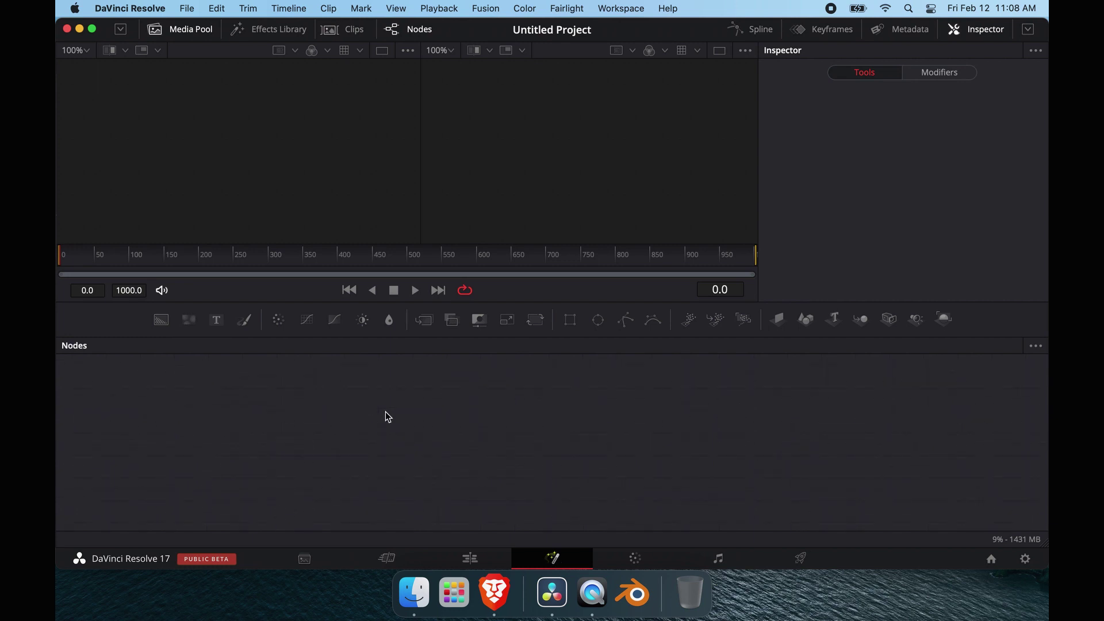
# Add a CookTorrance material node and spread it apart from MediaOut1.
pyautogui.hotkey('shift', 'space')
pyautogui.write('cook')
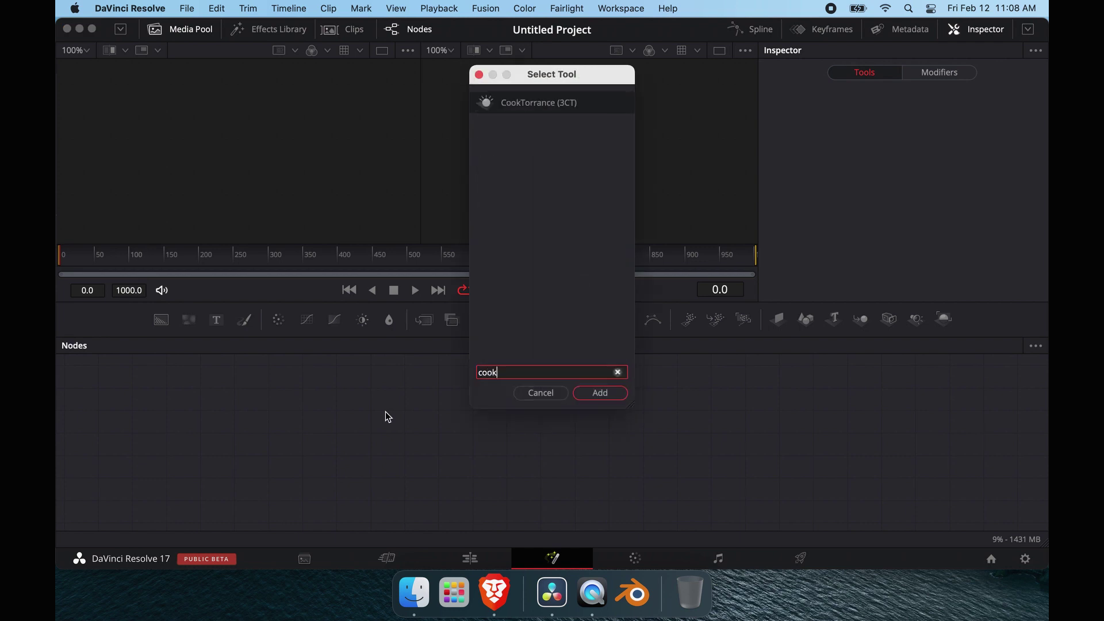
pyautogui.press('Return')
pyautogui.moveTo(377, 420); pyautogui.dragTo(327, 427)
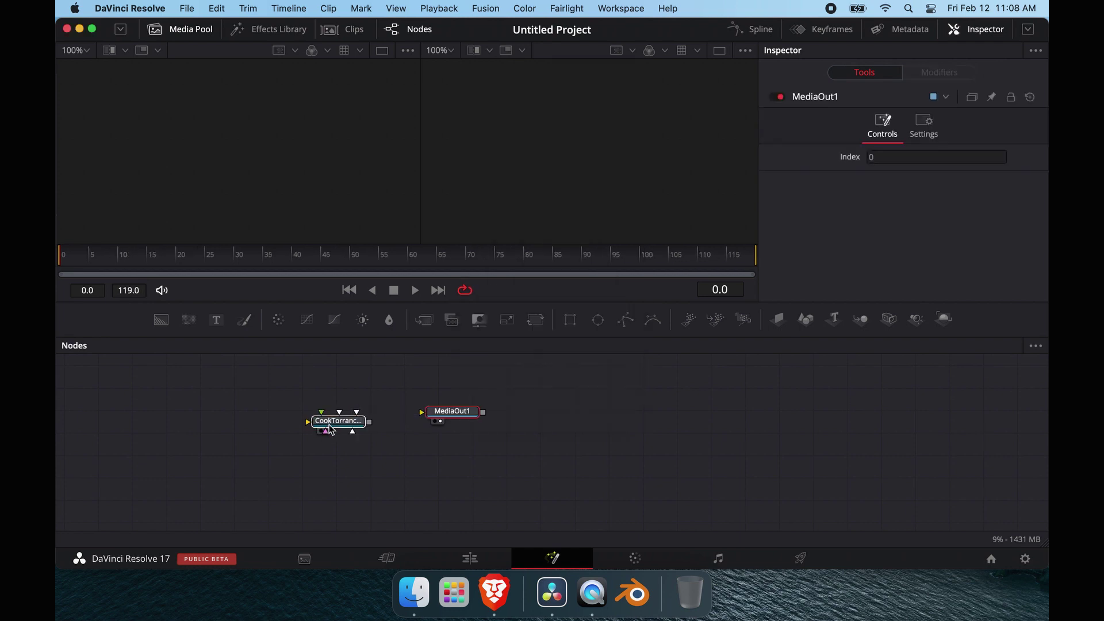
pyautogui.moveTo(468, 412); pyautogui.dragTo(714, 431)
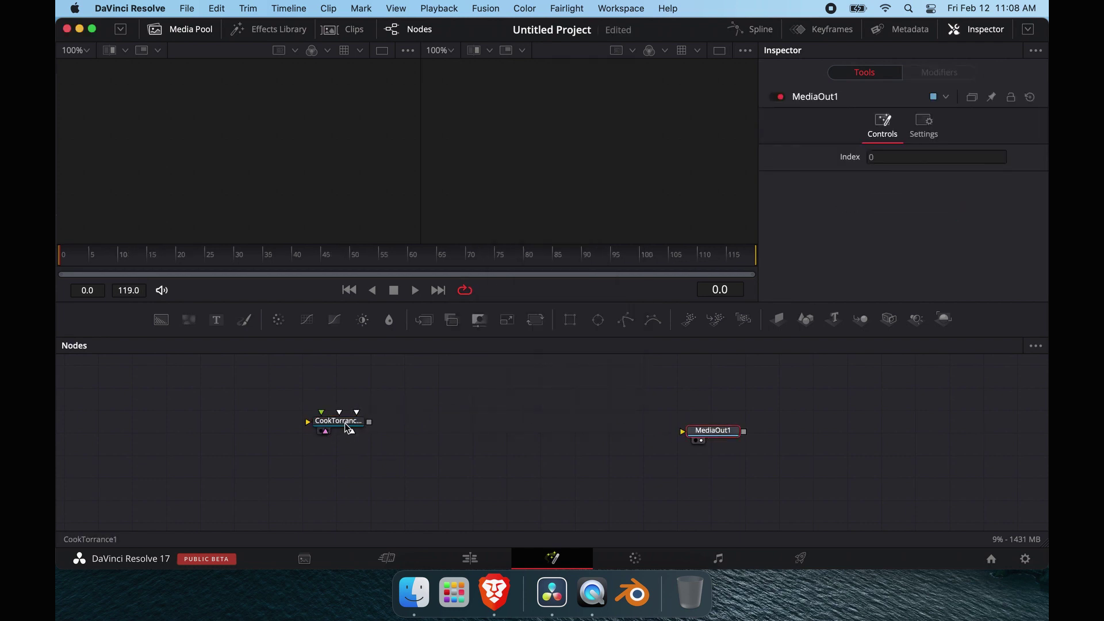
pyautogui.moveTo(347, 427); pyautogui.dragTo(297, 433)
# Add a Reflect node after CookTorrance and move CookTorrance further left.
pyautogui.hotkey('shift', 'space')
pyautogui.write('reflect')
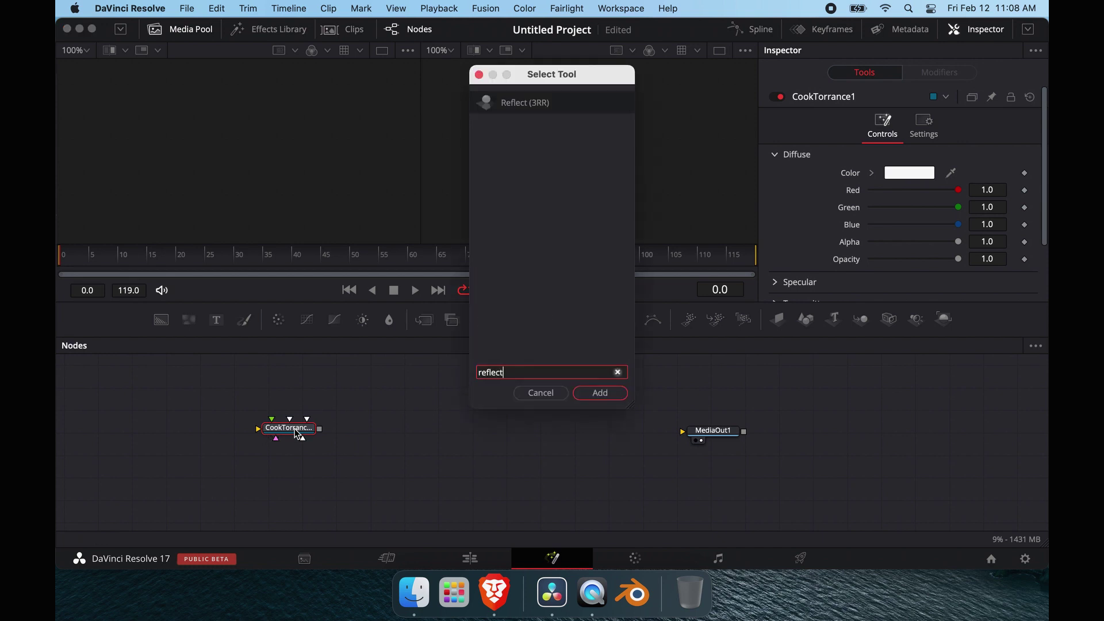
pyautogui.press('Return')
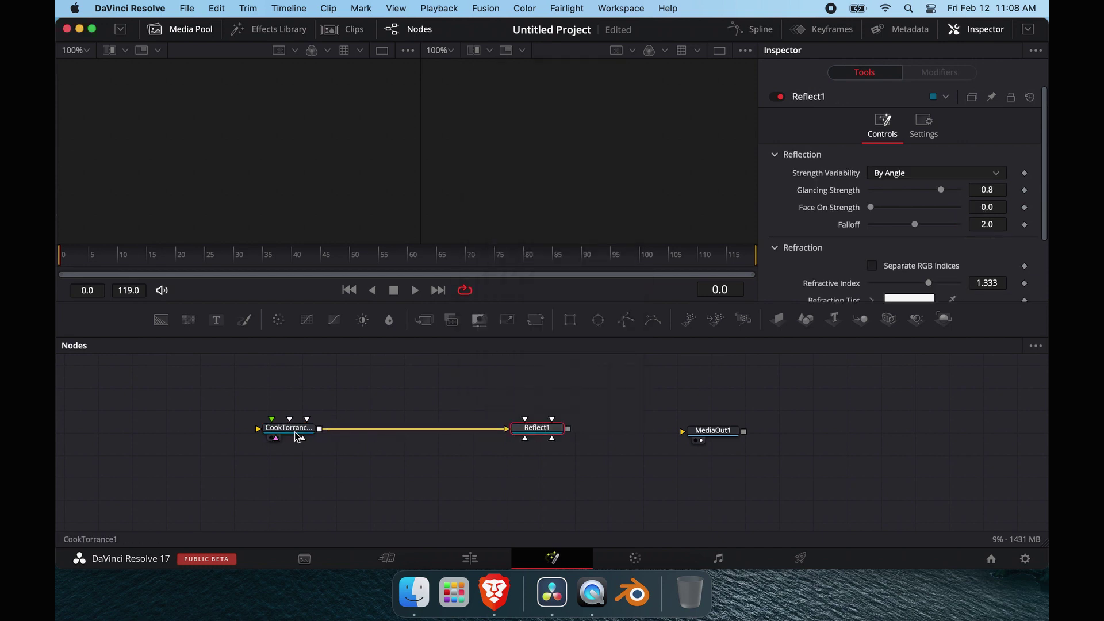
pyautogui.moveTo(295, 432); pyautogui.dragTo(249, 429)
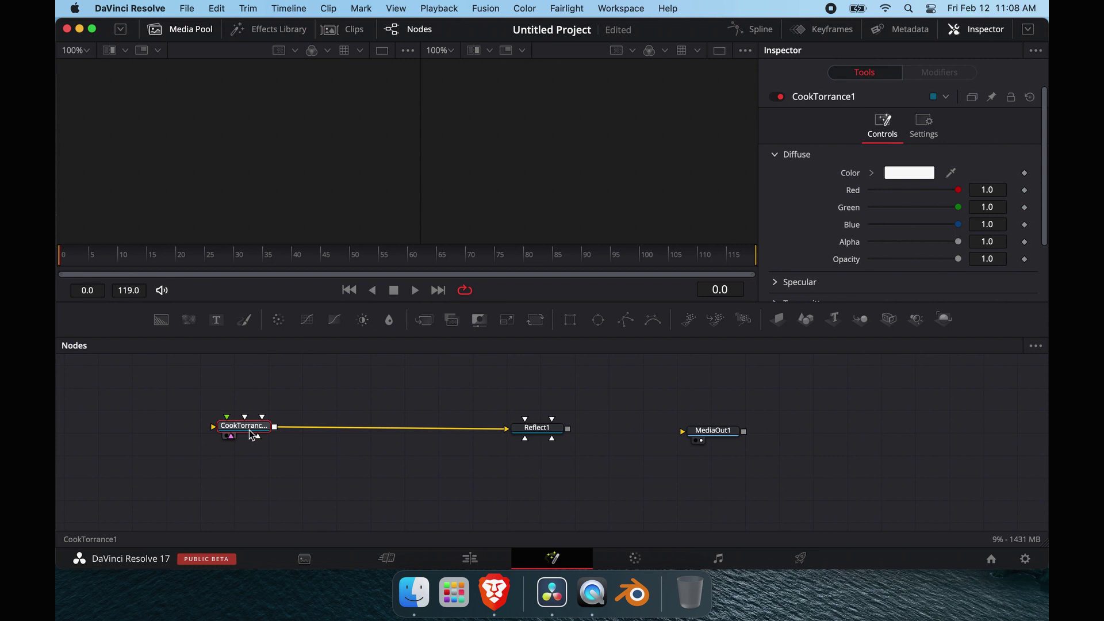
# Add a Blinn material after CookTorrance, then add a trial Ward node and delete it.
pyautogui.hotkey('shift', 'space')
pyautogui.write('blinn')
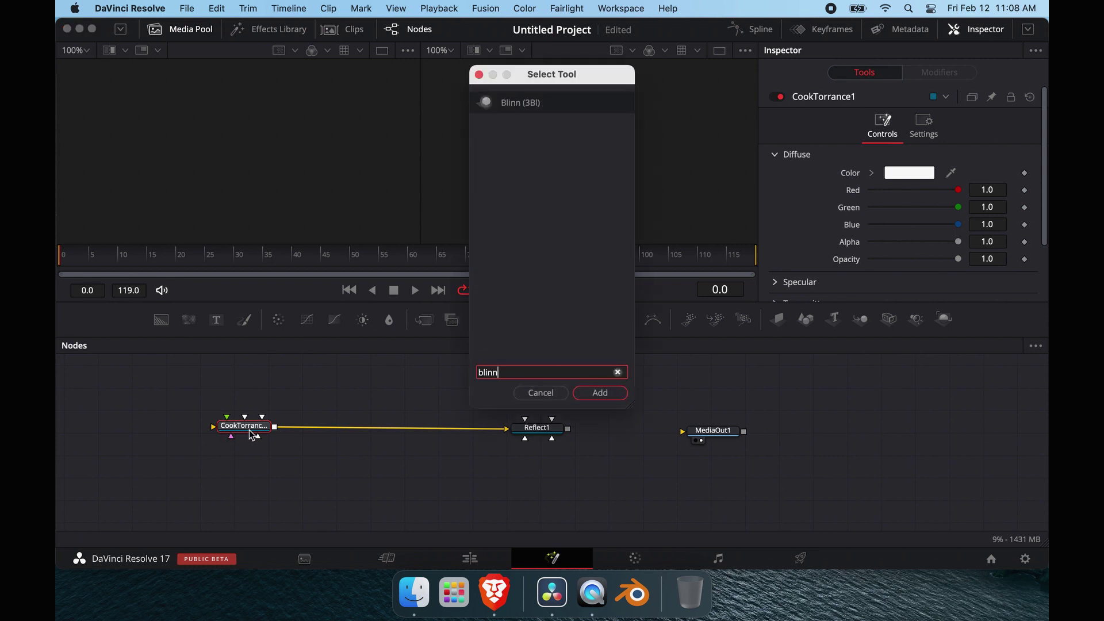
pyautogui.press('Return')
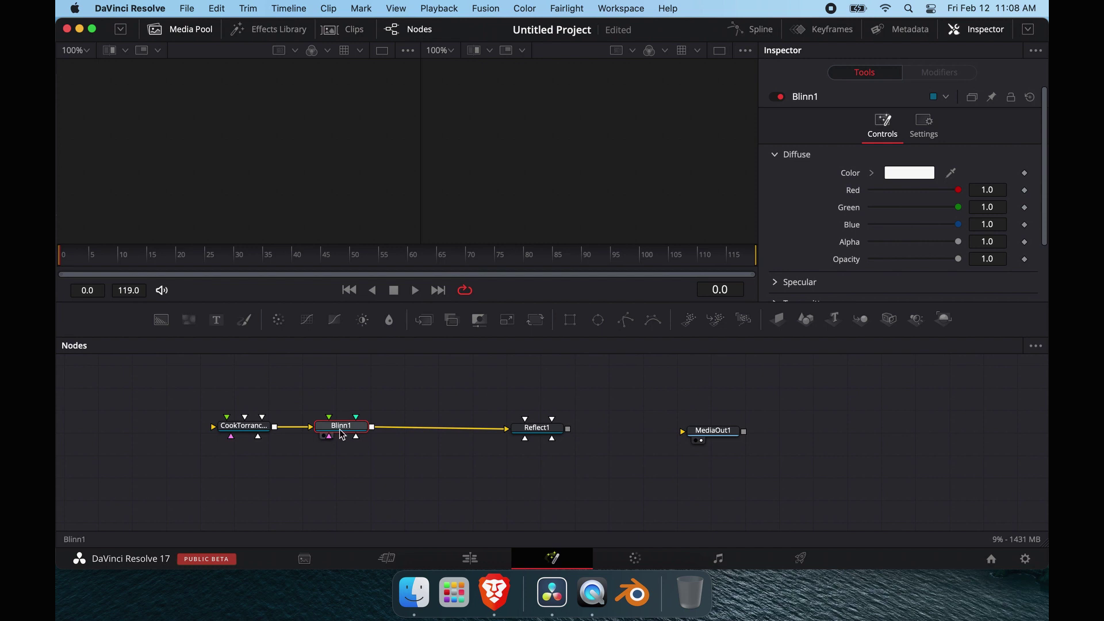
pyautogui.hotkey('shift', 'space')
pyautogui.write('ward')
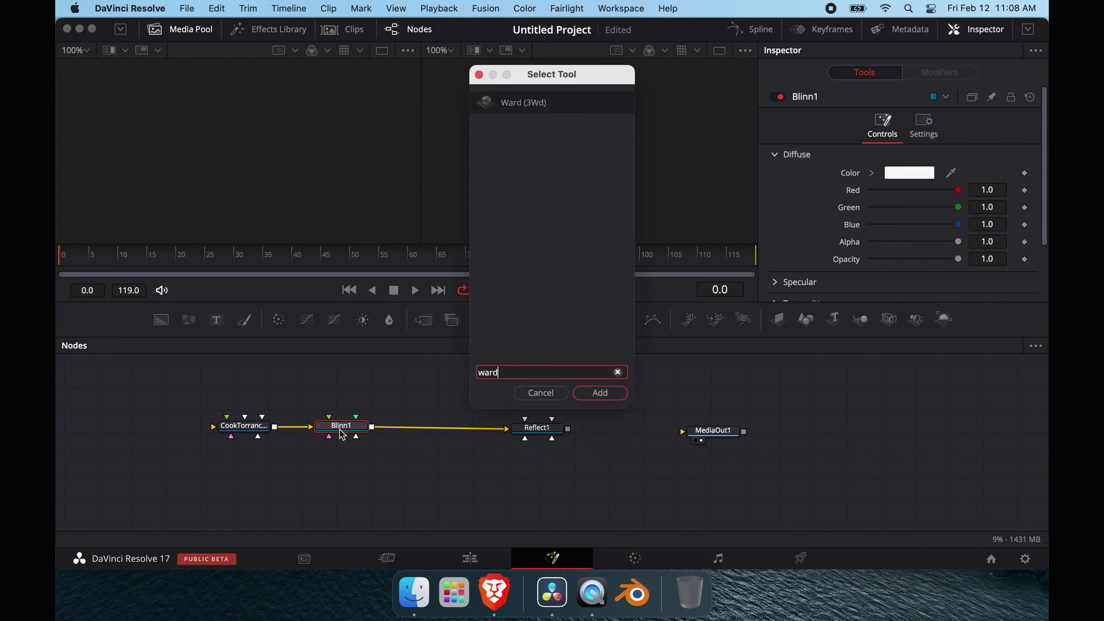
pyautogui.press('Return')
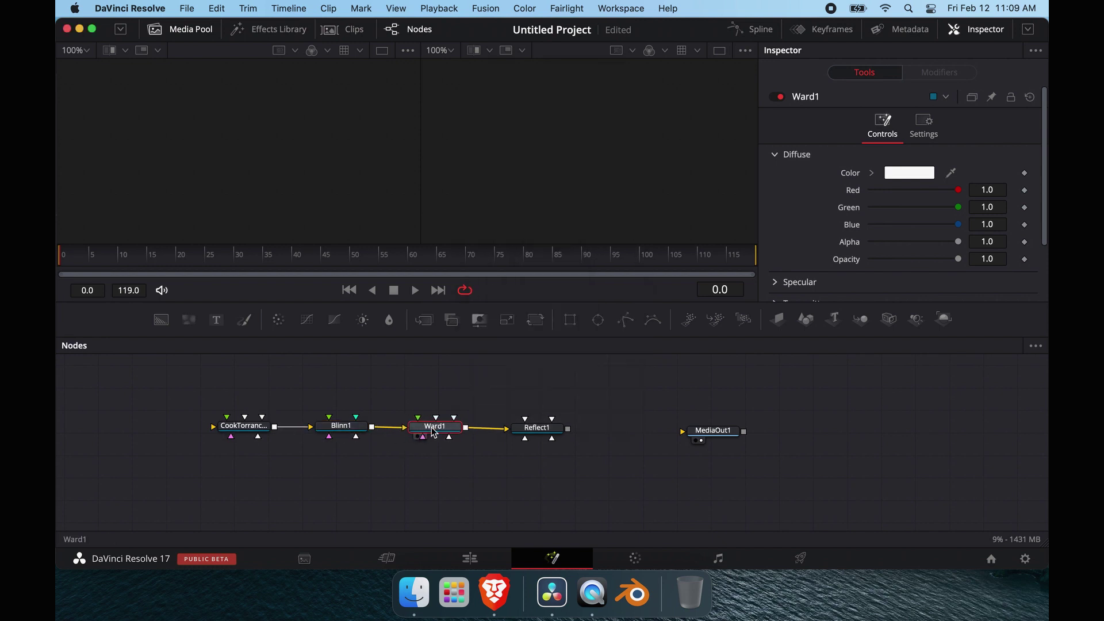
pyautogui.moveTo(434, 433); pyautogui.dragTo(437, 432)
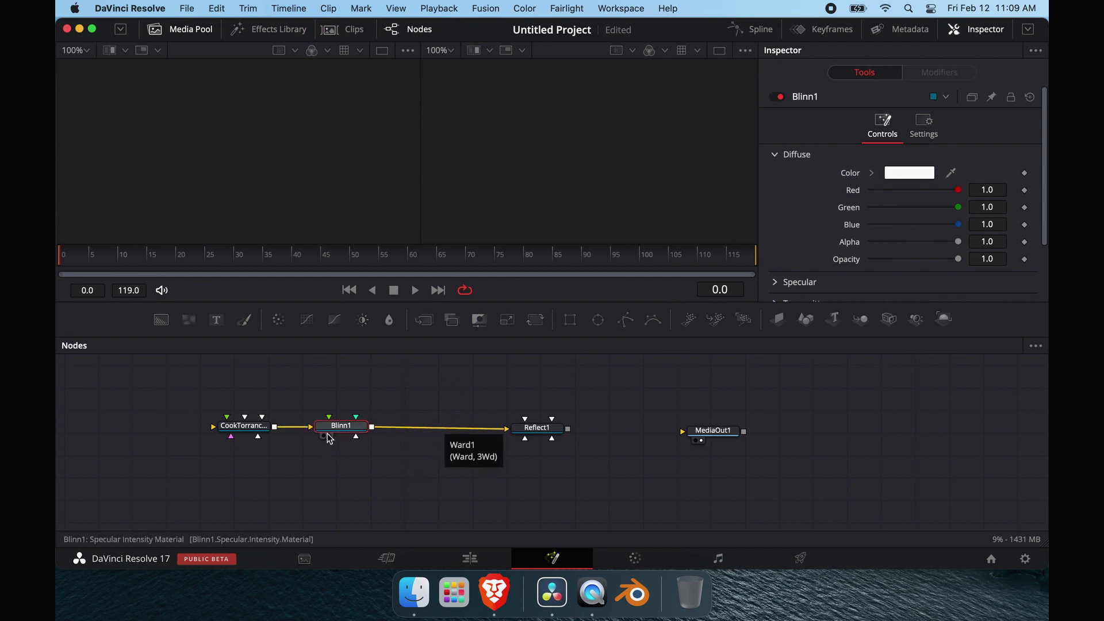
pyautogui.press('Delete')
# Tidy the layout by nudging the CookTorrance1 and Blinn1 nodes into place.
pyautogui.moveTo(337, 435); pyautogui.dragTo(347, 435)
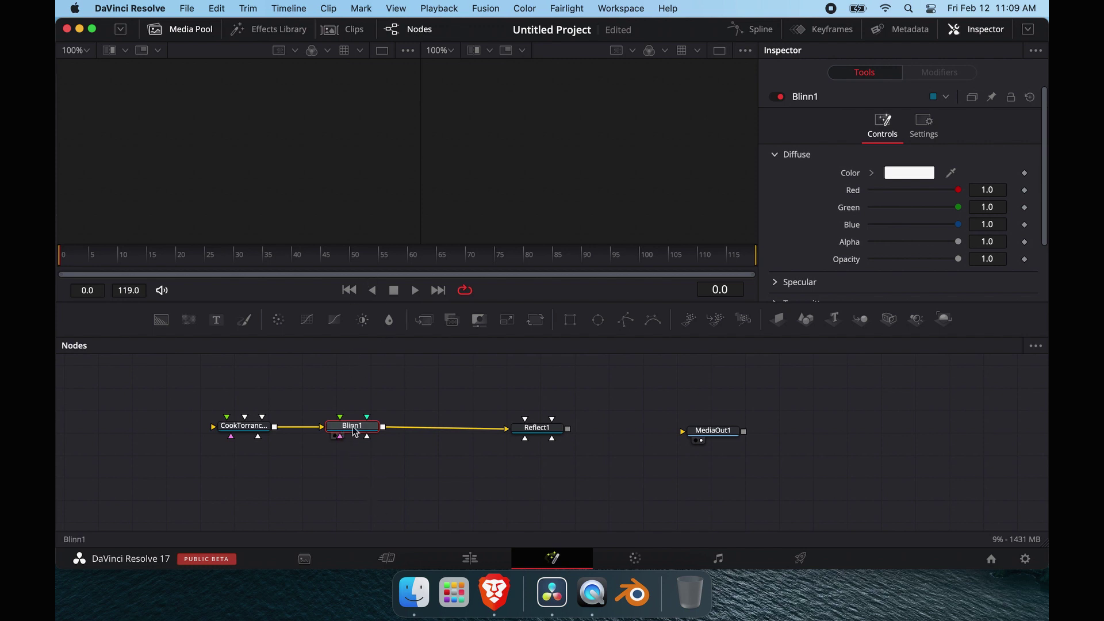
pyautogui.moveTo(259, 427); pyautogui.dragTo(255, 429)
pyautogui.click(255, 429)
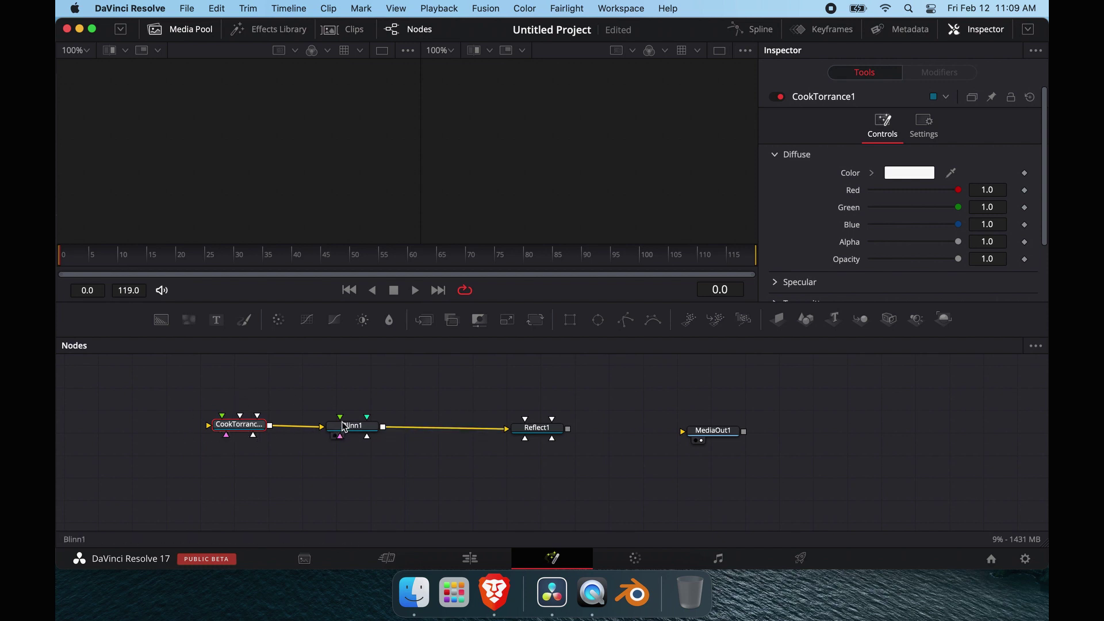
pyautogui.click(345, 422)
pyautogui.hscroll(-5, 345, 422)
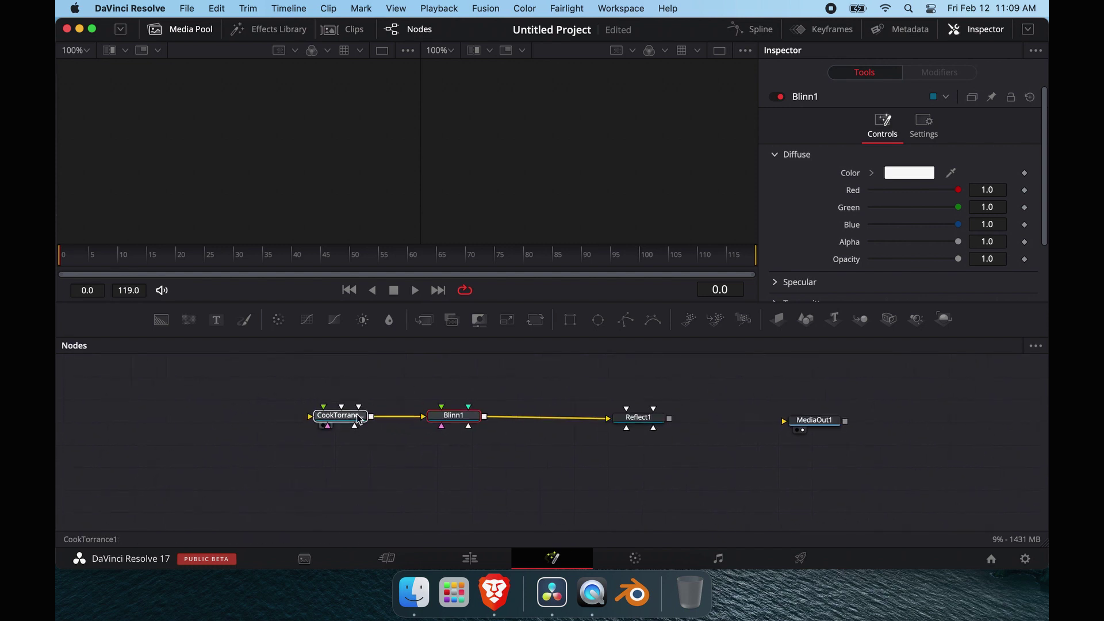
pyautogui.click(345, 422)
pyautogui.moveTo(463, 417); pyautogui.dragTo(477, 419)
# Add a Loader reading Metal023_2K_Color.jpg and wire it into CookTorrance1.
pyautogui.click(226, 412)
pyautogui.hotkey('shift', 'space')
pyautogui.write('loader')
pyautogui.press('Escape')
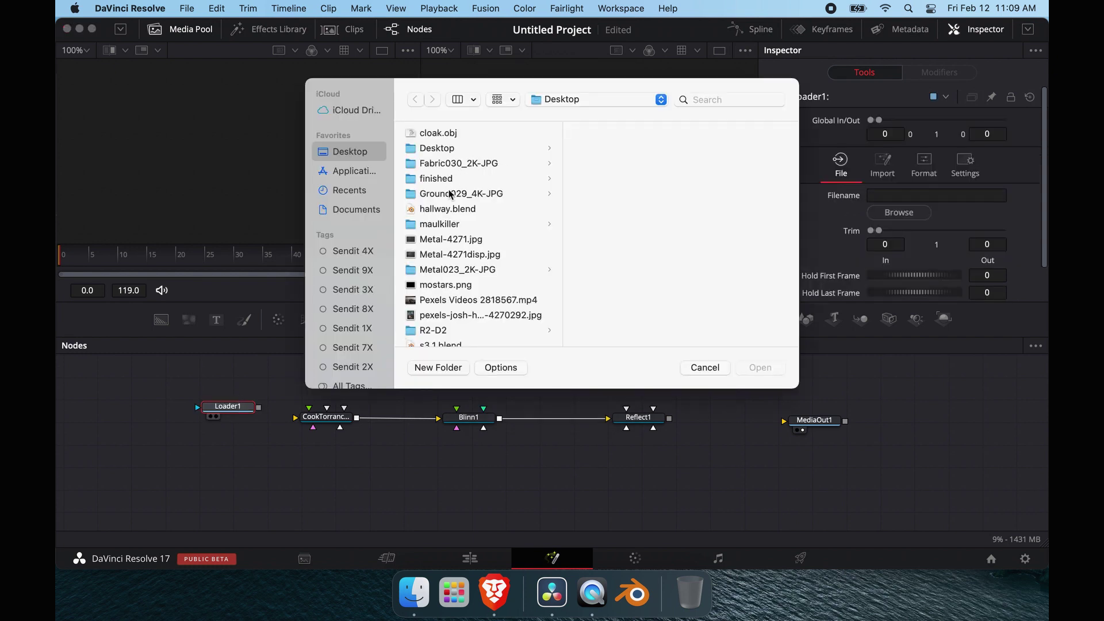
pyautogui.scroll(-3, 443, 242)
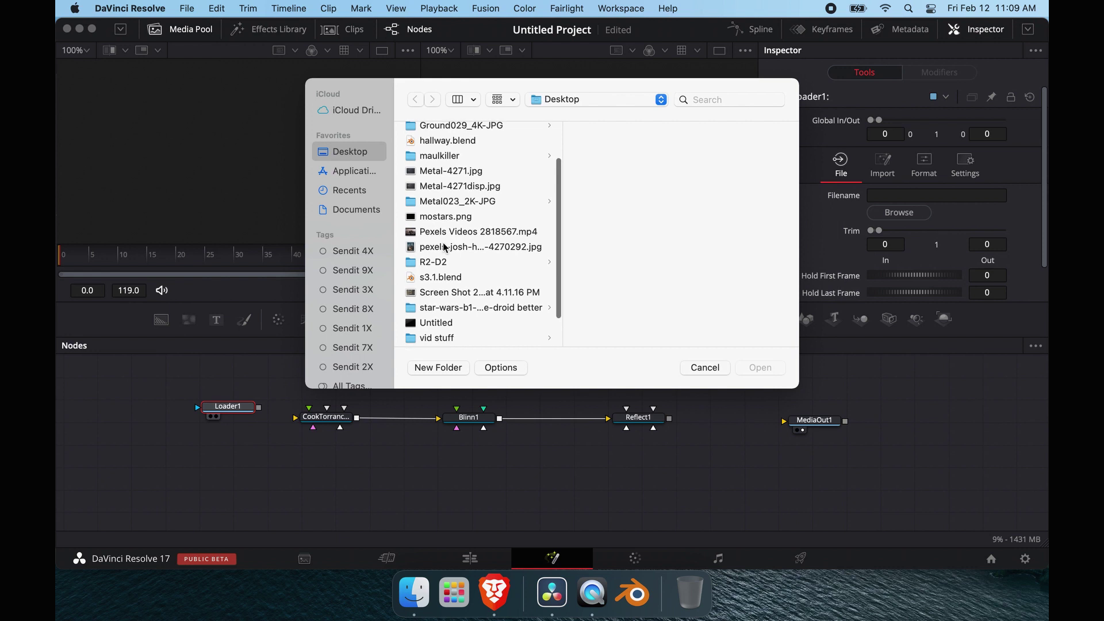
pyautogui.press('Down')
pyautogui.press('Down')
pyautogui.press('Down')
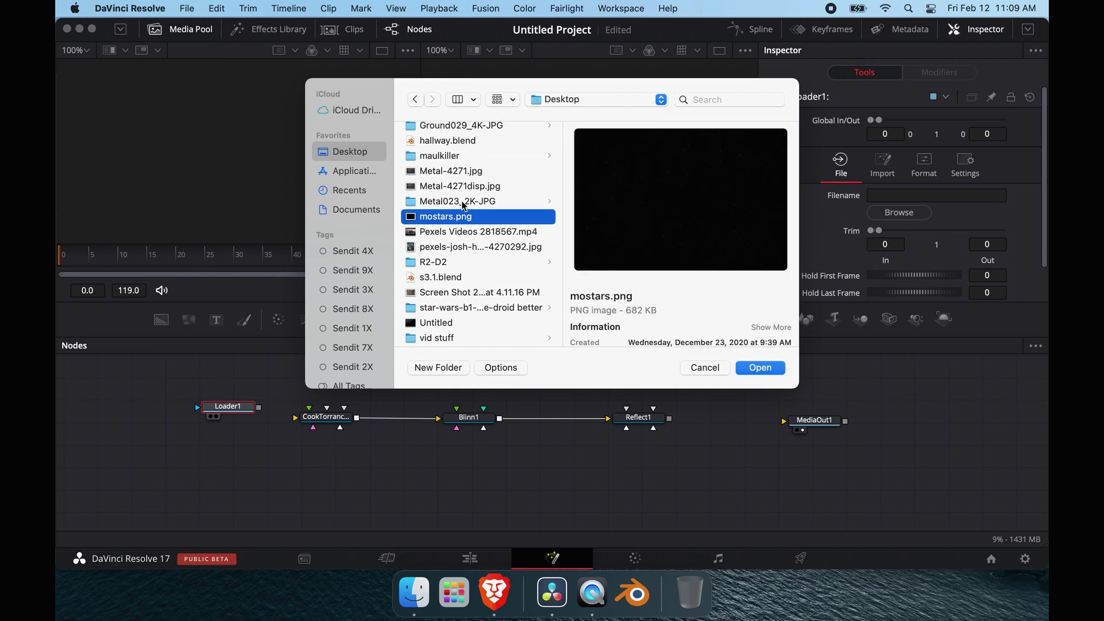
pyautogui.click(463, 203)
pyautogui.click(607, 136)
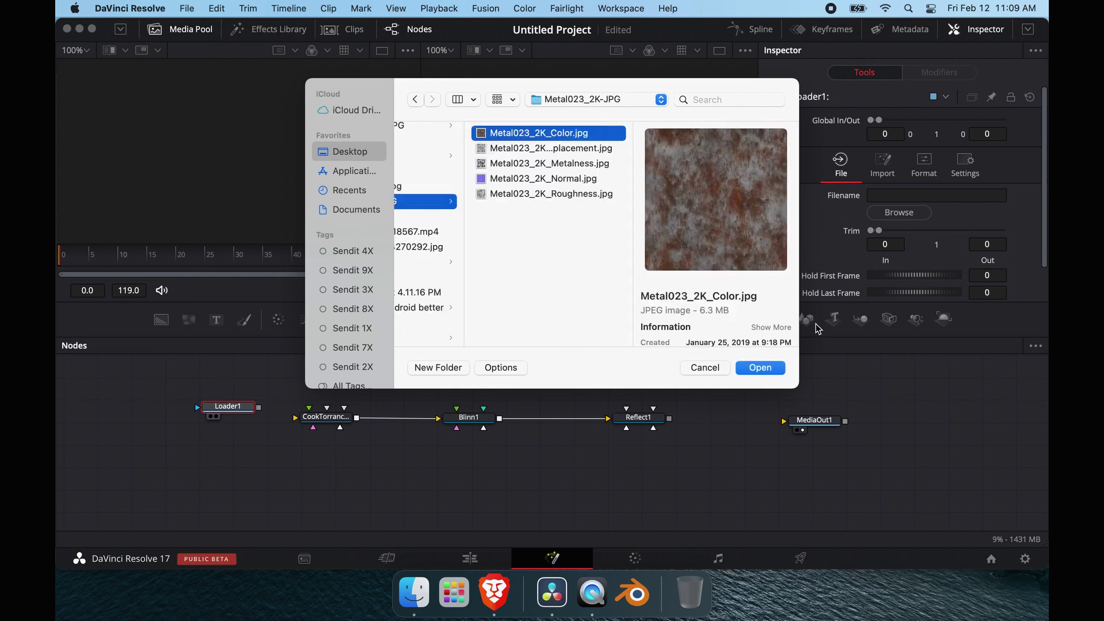
pyautogui.click(759, 368)
pyautogui.moveTo(236, 408); pyautogui.dragTo(296, 418)
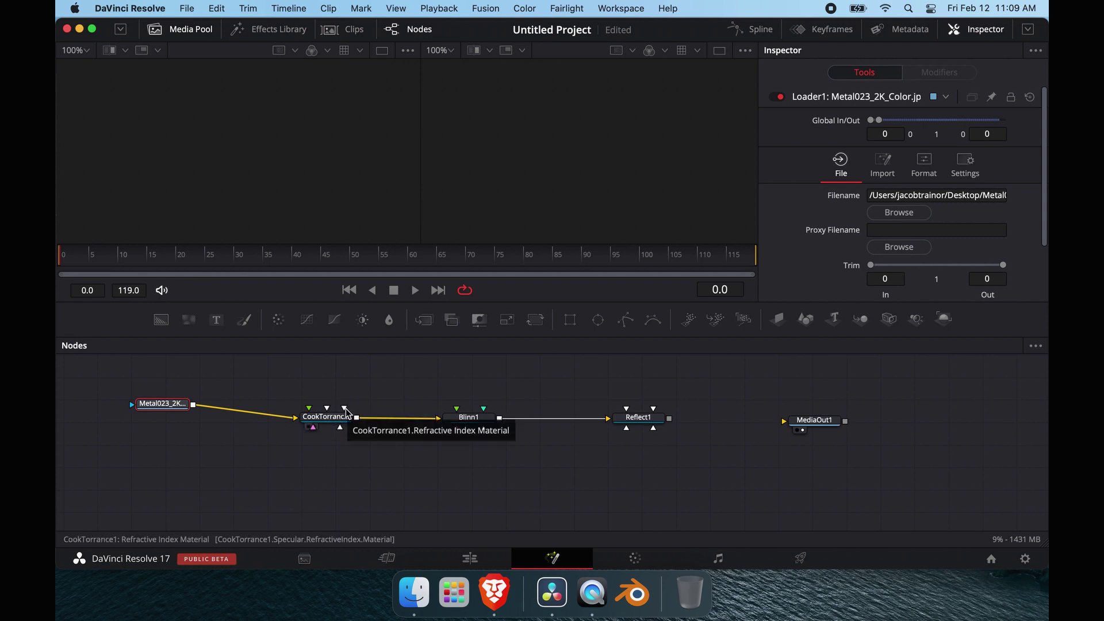
pyautogui.moveTo(162, 408); pyautogui.dragTo(149, 419)
# Add a second Loader with Metal023_2K_Metalness.jpg and place it above Blinn1.
pyautogui.click(154, 442)
pyautogui.hotkey('shift', 'space')
pyautogui.write('loader')
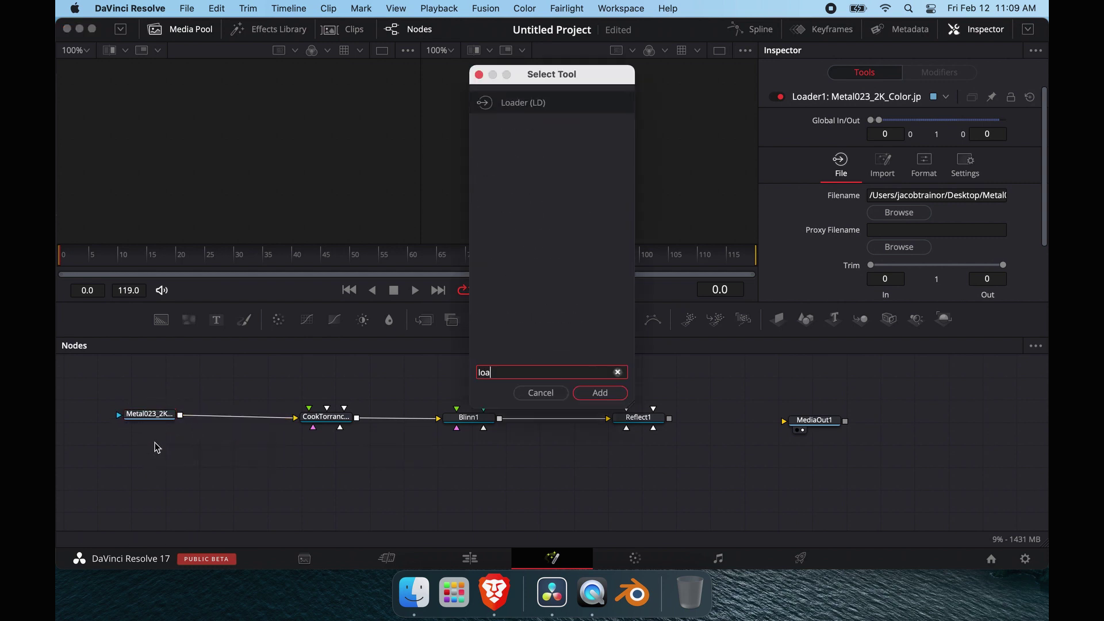
pyautogui.press('Return')
pyautogui.hotkey('shift', 'space')
pyautogui.write('loader')
pyautogui.press('Return')
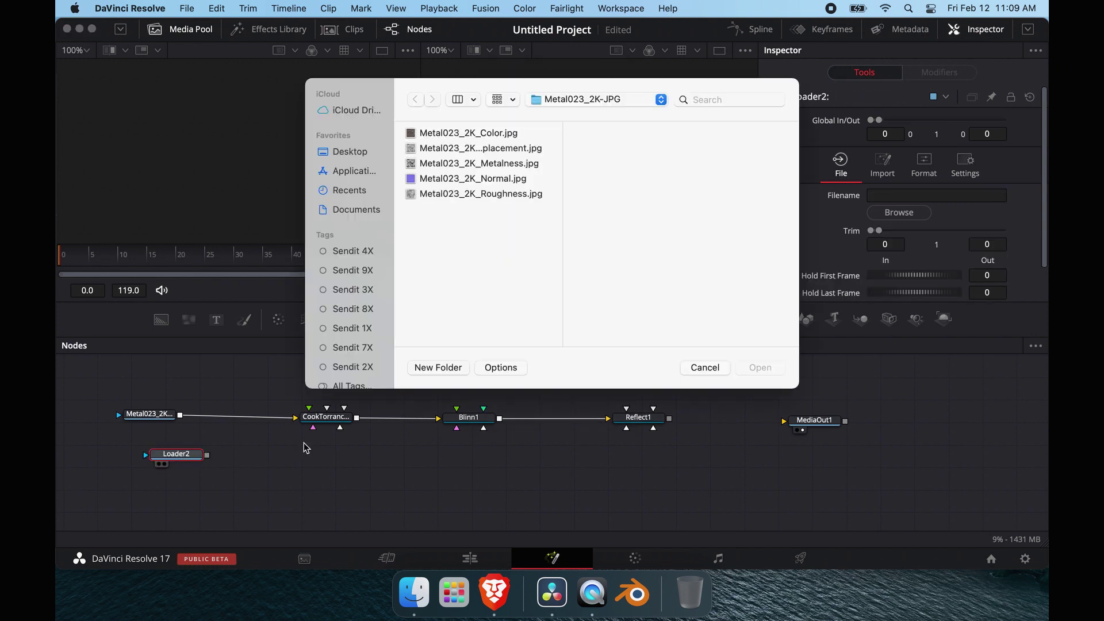
pyautogui.click(469, 149)
pyautogui.click(472, 164)
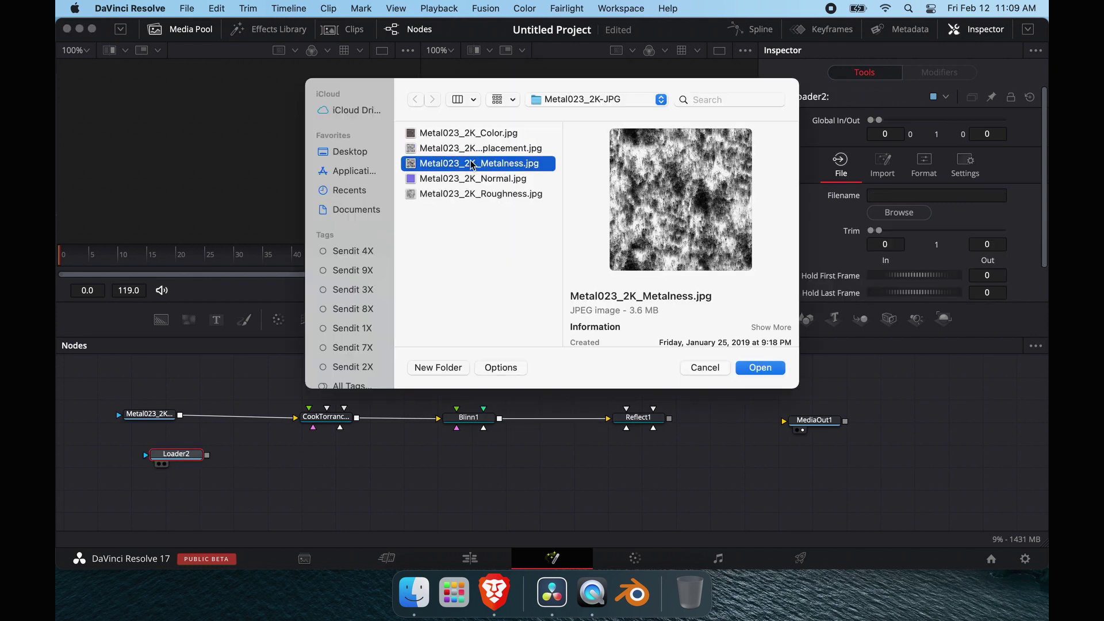
pyautogui.click(768, 369)
pyautogui.moveTo(176, 454); pyautogui.dragTo(489, 367)
# Search the tool list for another node, then cancel without adding one.
pyautogui.hotkey('shift', 'space')
pyautogui.write('loader')
pyautogui.press('BackSpace')
pyautogui.press('BackSpace')
pyautogui.press('BackSpace')
pyautogui.press('BackSpace')
pyautogui.press('BackSpace')
pyautogui.press('BackSpace')
pyautogui.write('alp')
pyautogui.press('BackSpace')
pyautogui.press('BackSpace')
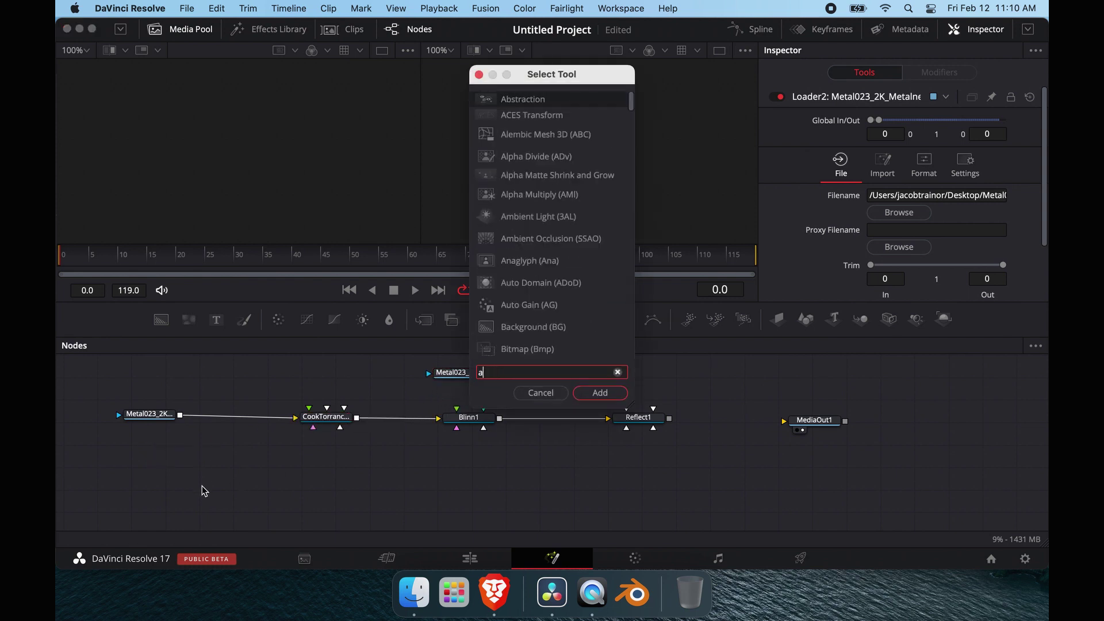
pyautogui.click(541, 393)
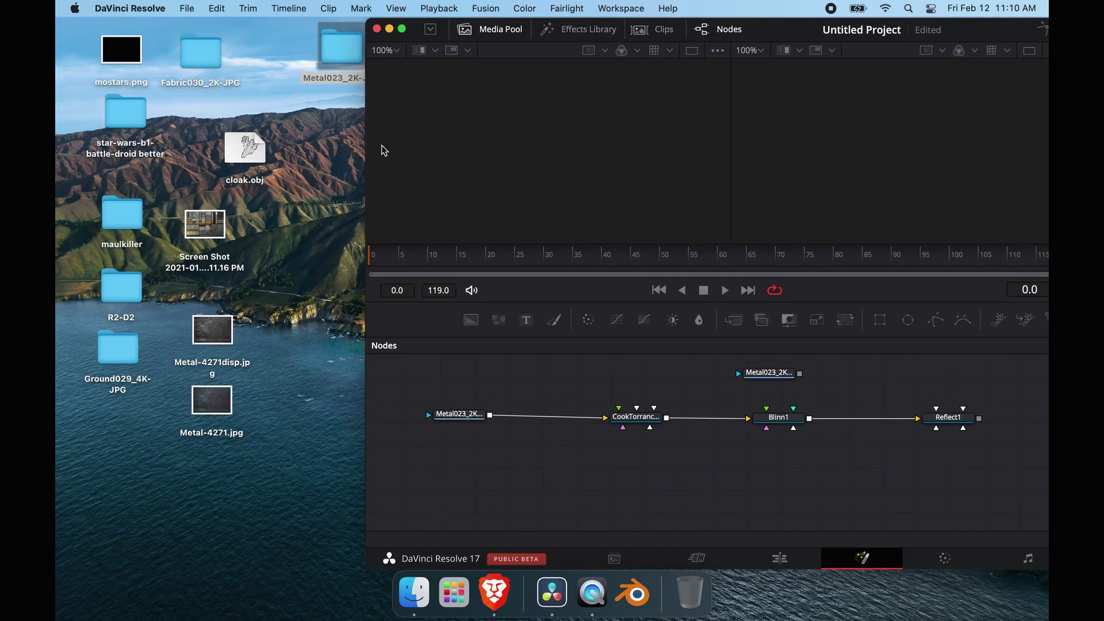
# Drag the Metal023 displacement map into the graph as MediaIn1, preview it, then delete it.
pyautogui.click(336, 57)
pyautogui.doubleClick(335, 58)
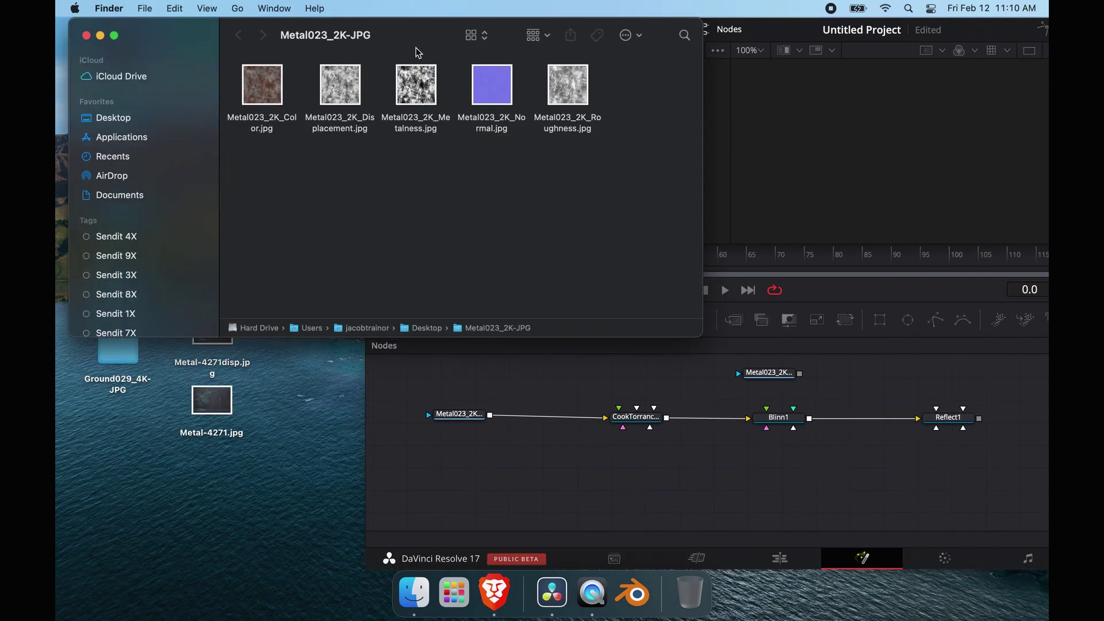
pyautogui.moveTo(339, 84); pyautogui.dragTo(541, 468)
pyautogui.click(804, 40)
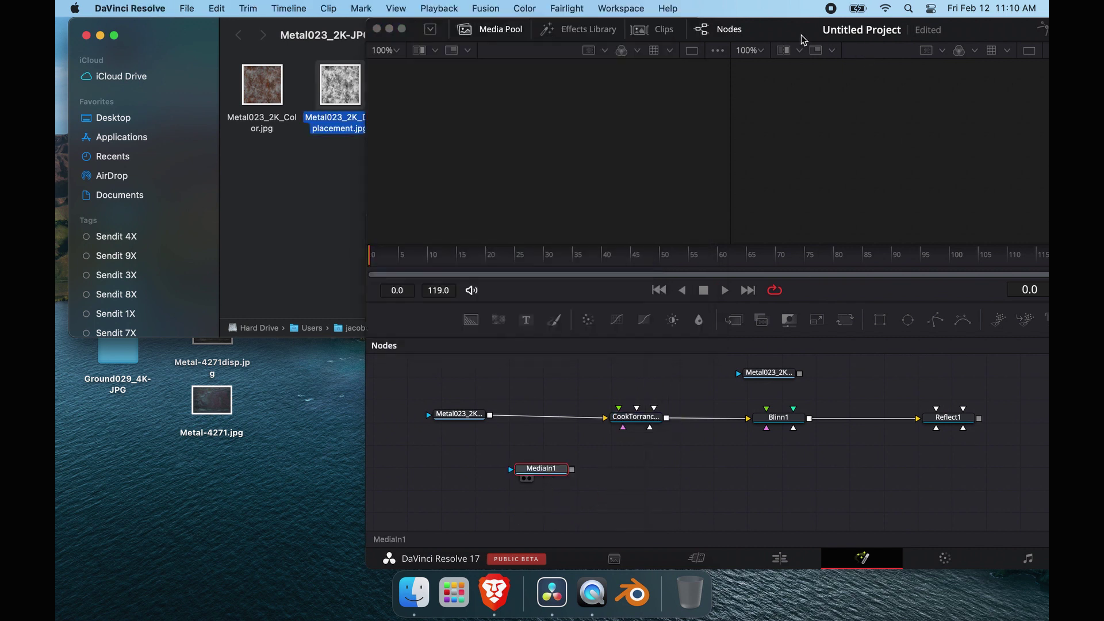
pyautogui.click(525, 479)
pyautogui.scroll(-2, 567, 161)
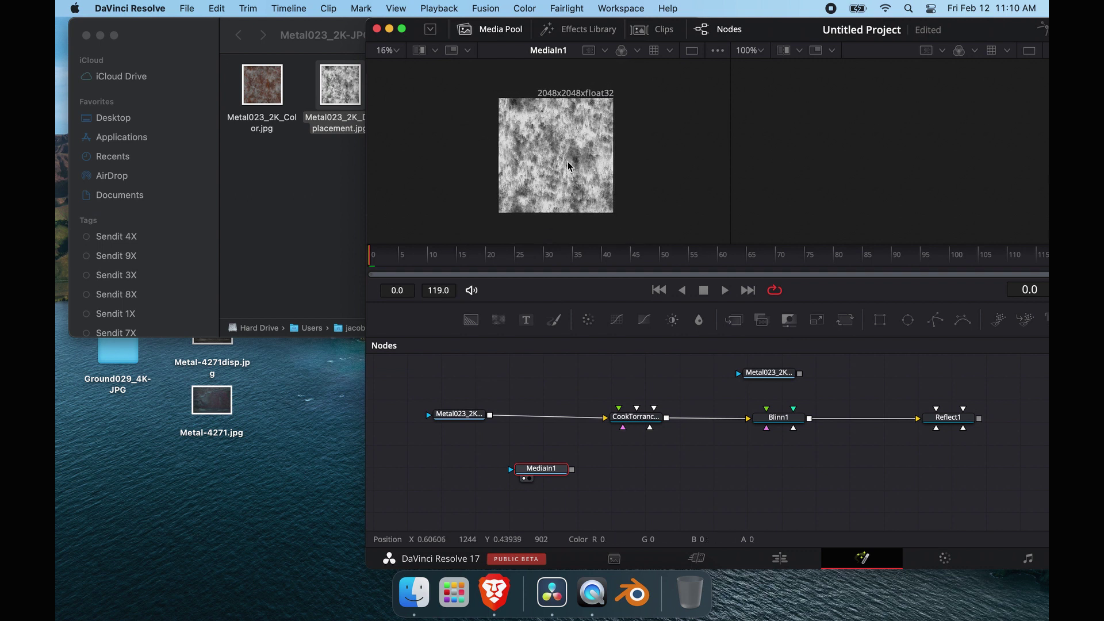
pyautogui.scroll(2, 568, 161)
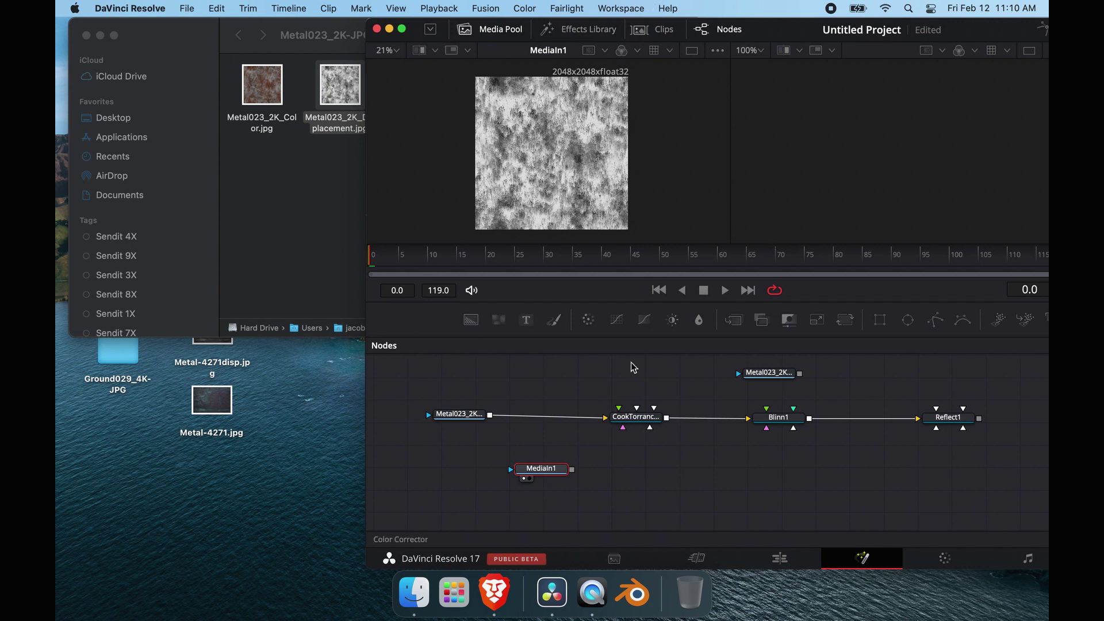
pyautogui.press('Delete')
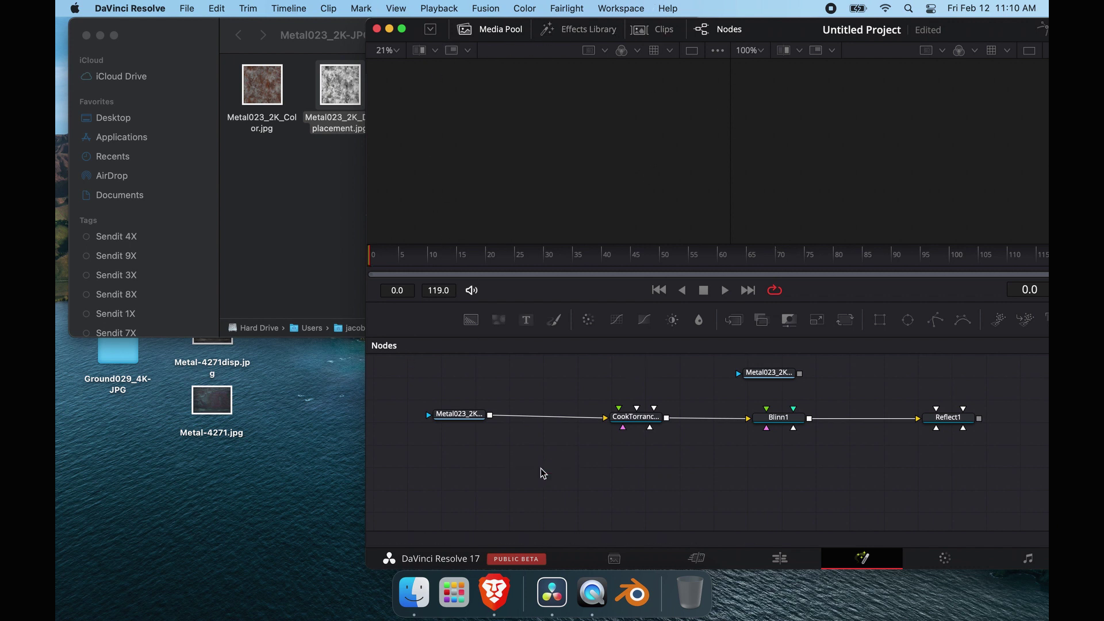
# Drag the Roughness and Metal023_2K_Normal.jpg maps from Finder into the Fusion node graph.
pyautogui.click(273, 28)
pyautogui.click(472, 35)
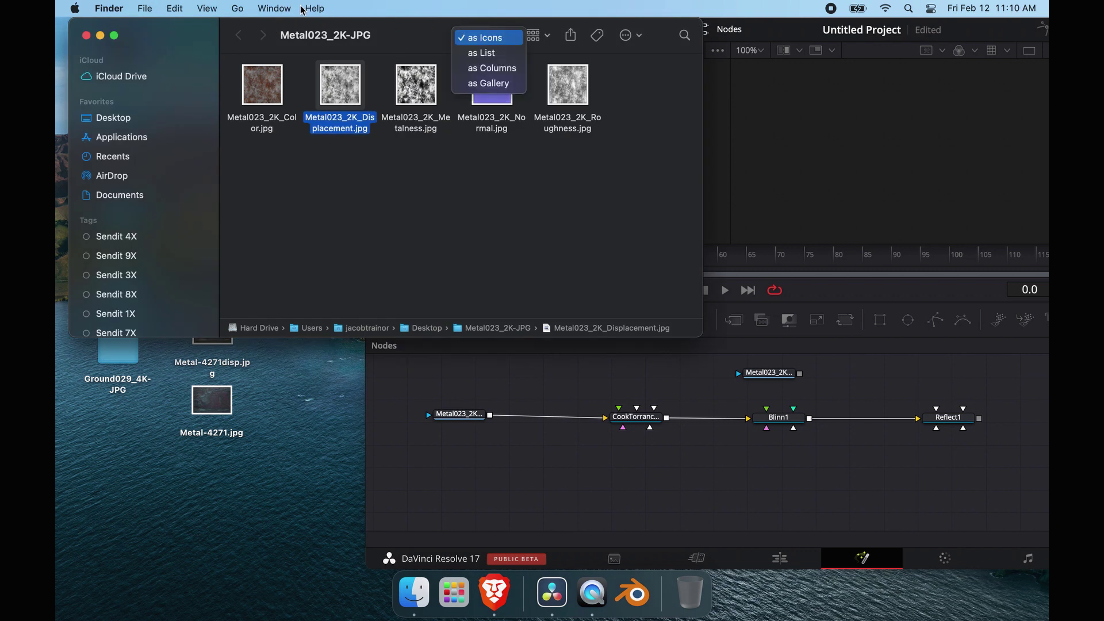
pyautogui.click(368, 17)
pyautogui.moveTo(583, 93); pyautogui.dragTo(483, 495)
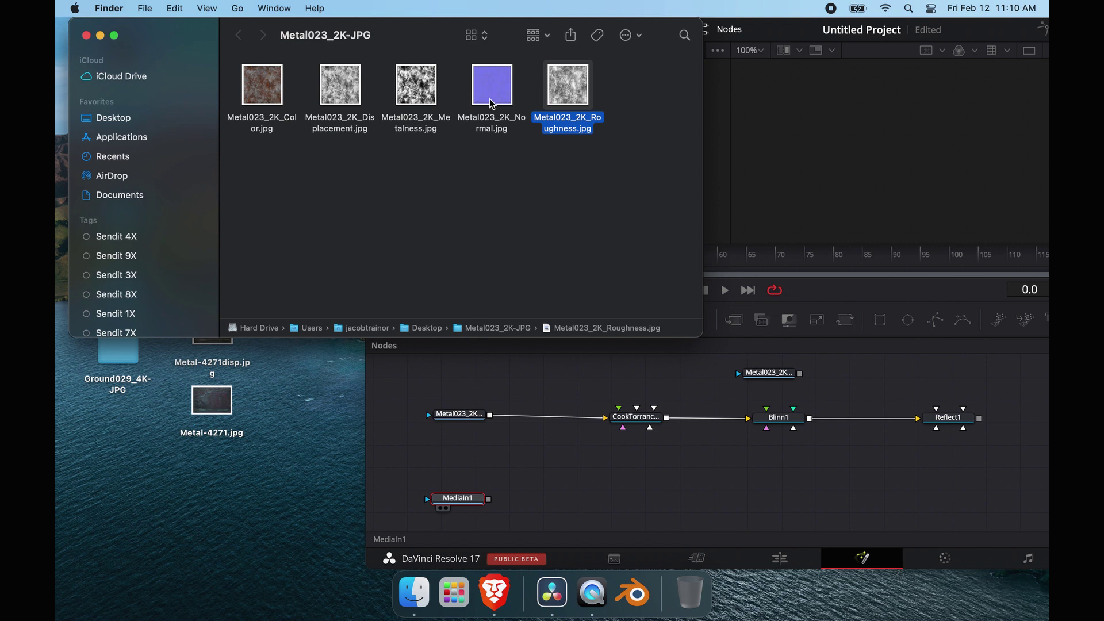
pyautogui.moveTo(491, 104); pyautogui.dragTo(634, 520)
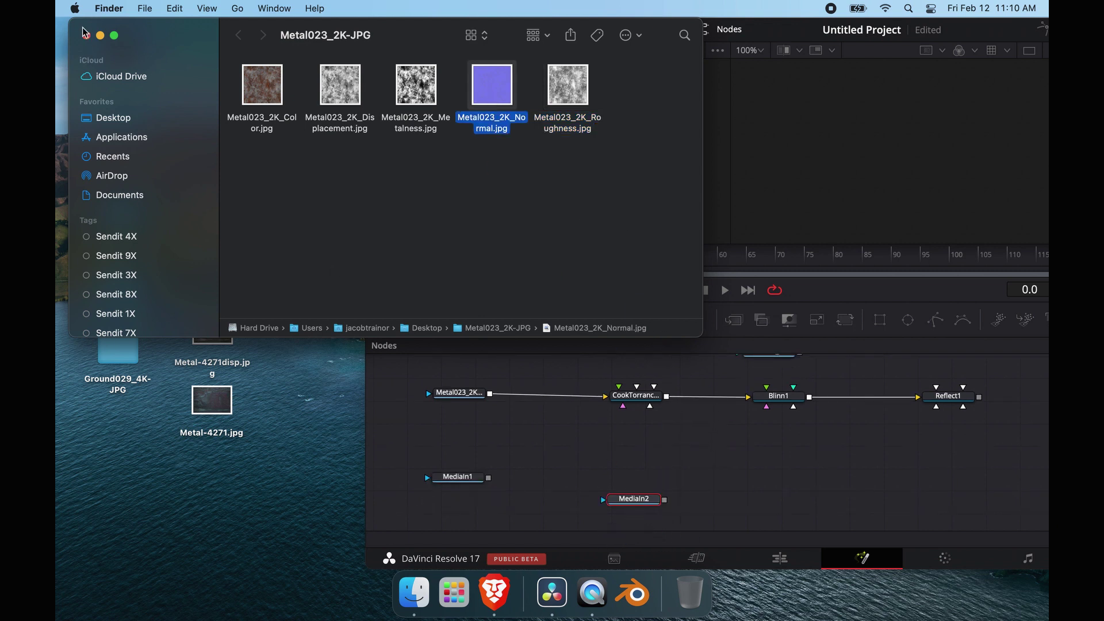
pyautogui.click(85, 36)
# Move the Metalness loader up and MediaIn1 down to spread out the nodes.
pyautogui.doubleClick(513, 23)
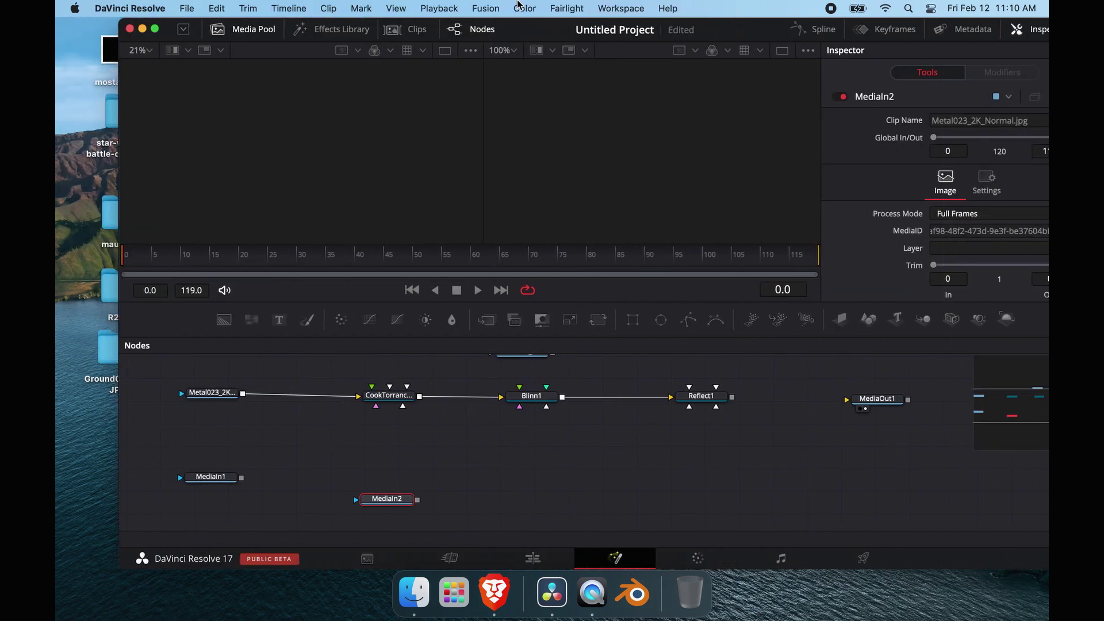
pyautogui.scroll(3, 439, 419)
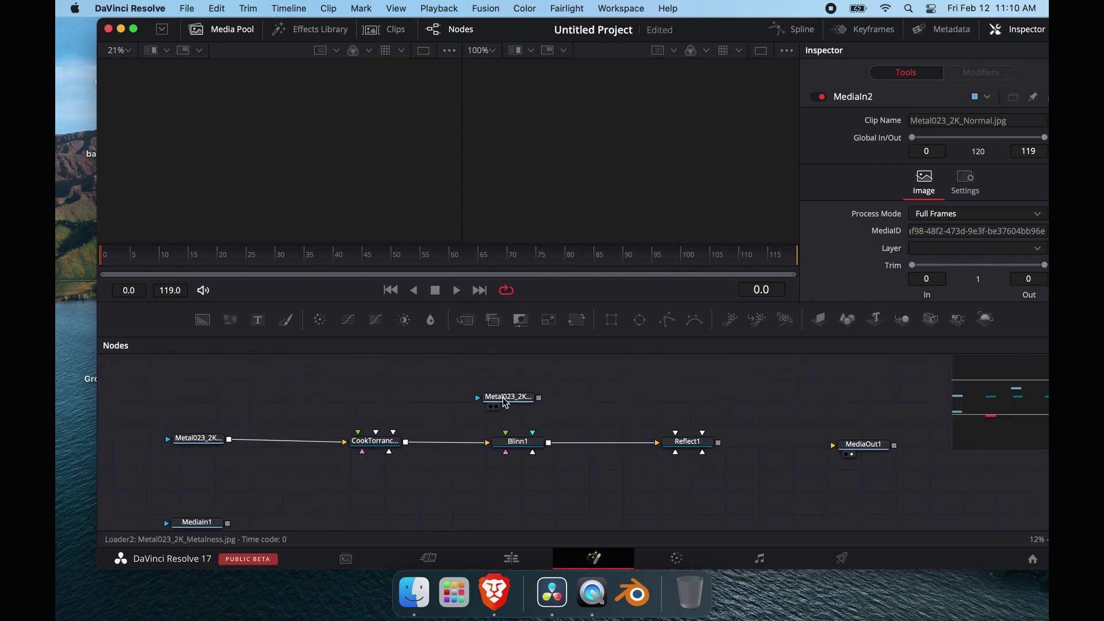
pyautogui.moveTo(504, 402); pyautogui.dragTo(461, 385)
pyautogui.scroll(3, 461, 385)
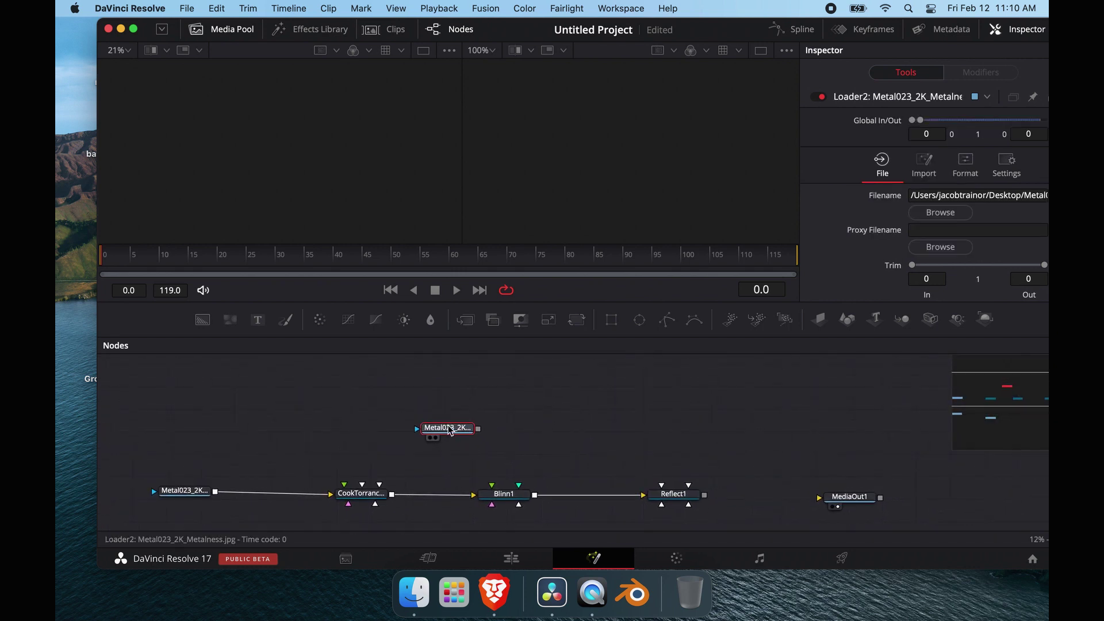
pyautogui.moveTo(448, 427); pyautogui.dragTo(450, 399)
pyautogui.scroll(-1, 450, 397)
pyautogui.scroll(-8, 450, 397)
pyautogui.moveTo(246, 429); pyautogui.dragTo(243, 446)
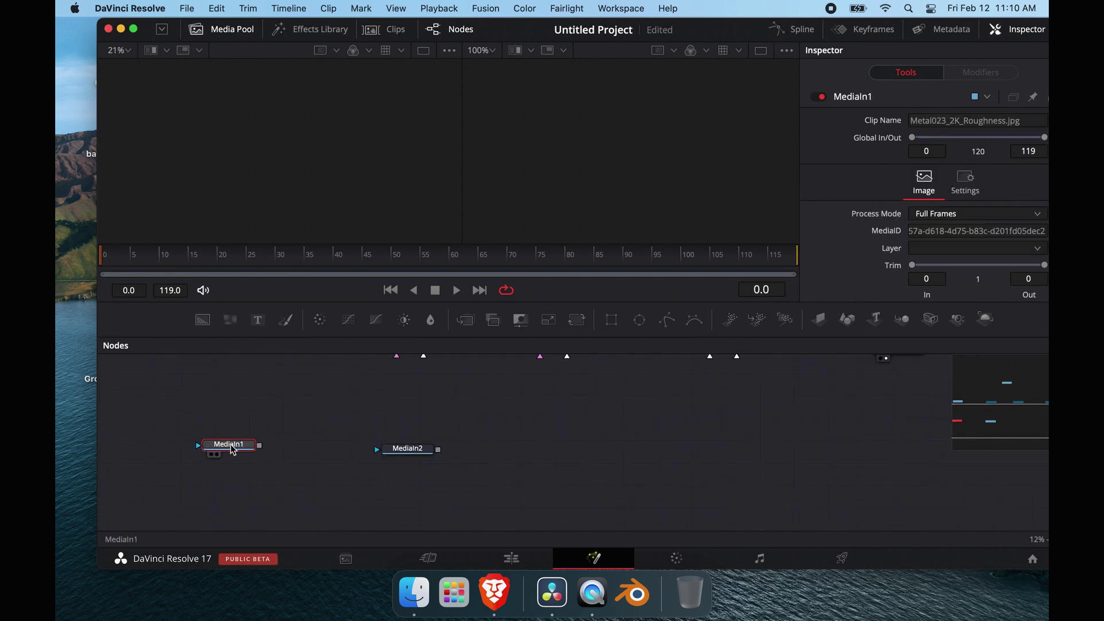
# Preview the roughness and normal maps in the viewer, then move MediaIn1 back up.
pyautogui.click(211, 454)
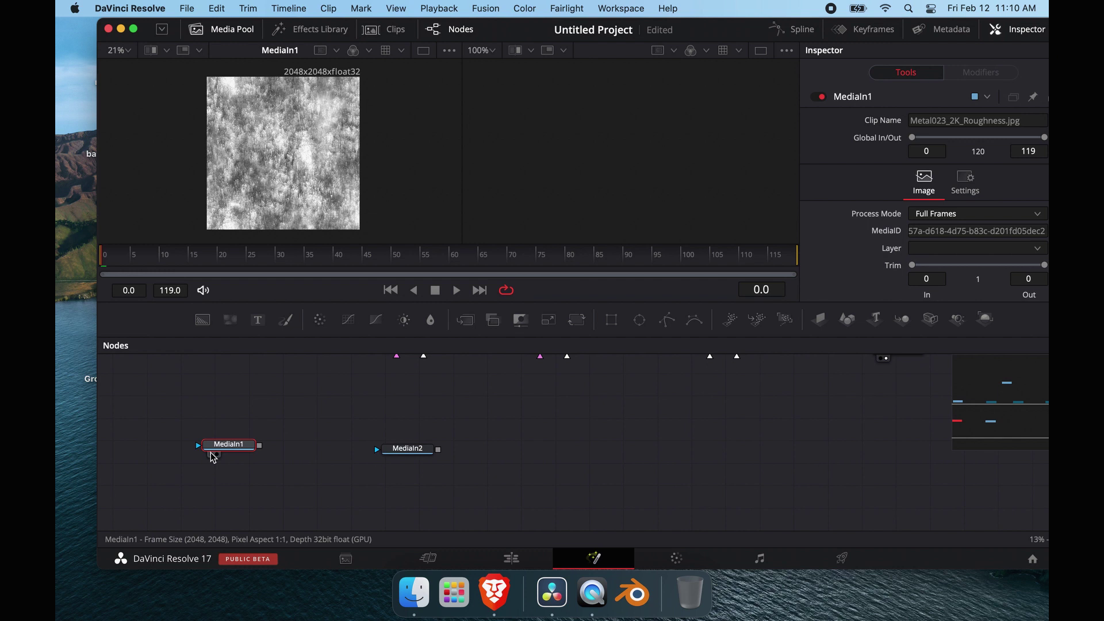
pyautogui.click(394, 446)
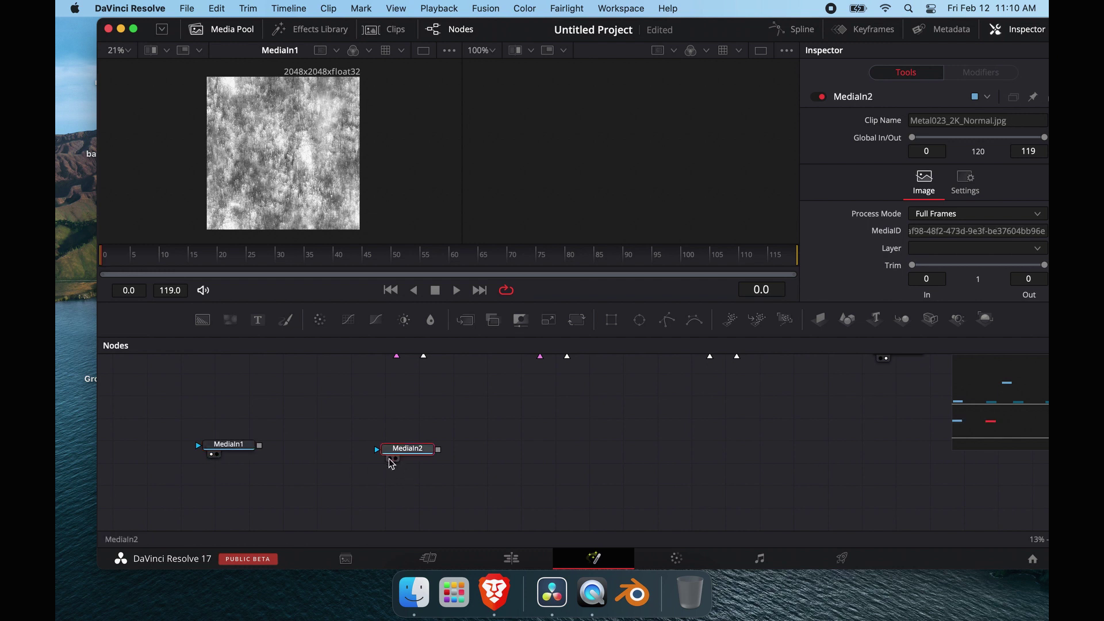
pyautogui.scroll(1, 389, 460)
pyautogui.scroll(-1, 390, 462)
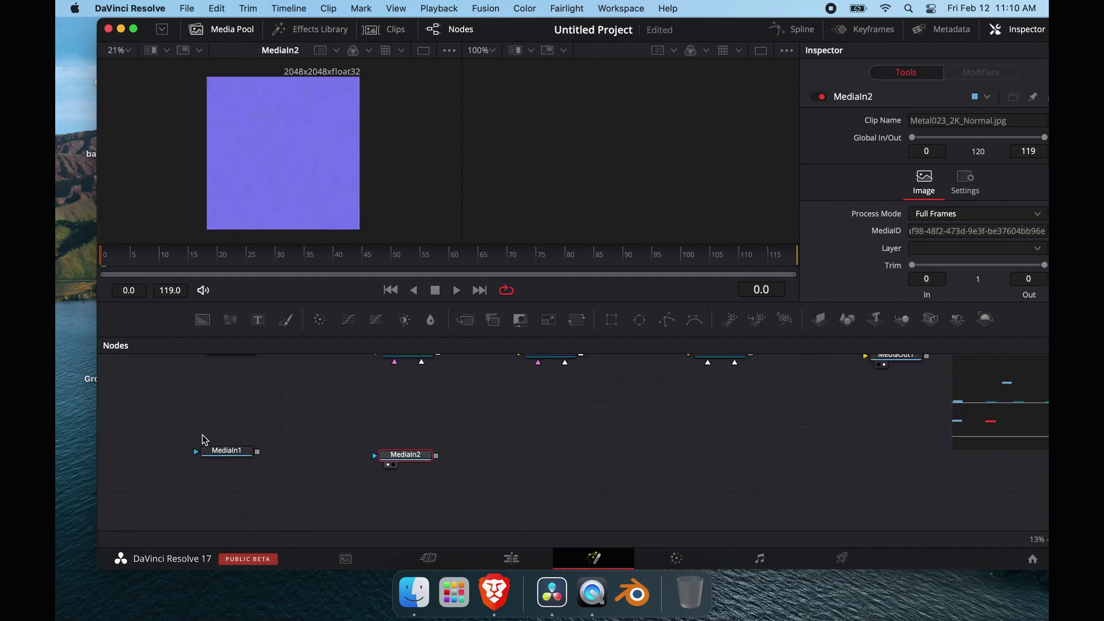
pyautogui.moveTo(215, 453); pyautogui.dragTo(222, 411)
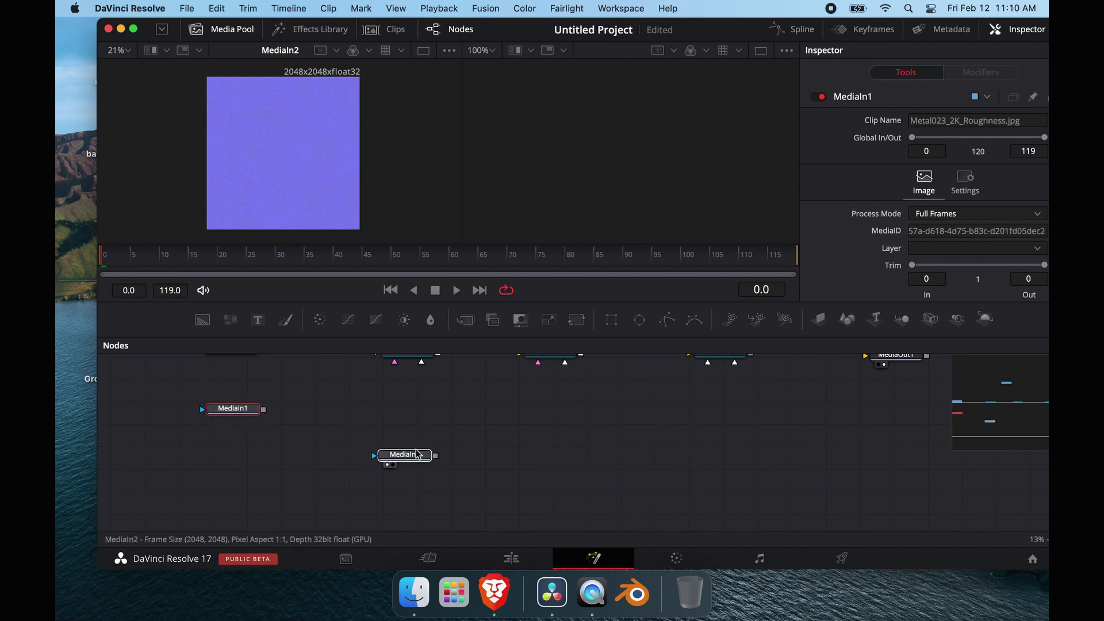
# Add a BumpMap node and feed it MediaIn2's normal map.
pyautogui.moveTo(423, 465); pyautogui.dragTo(448, 482)
pyautogui.hotkey('shift', 'space')
pyautogui.write('bu')
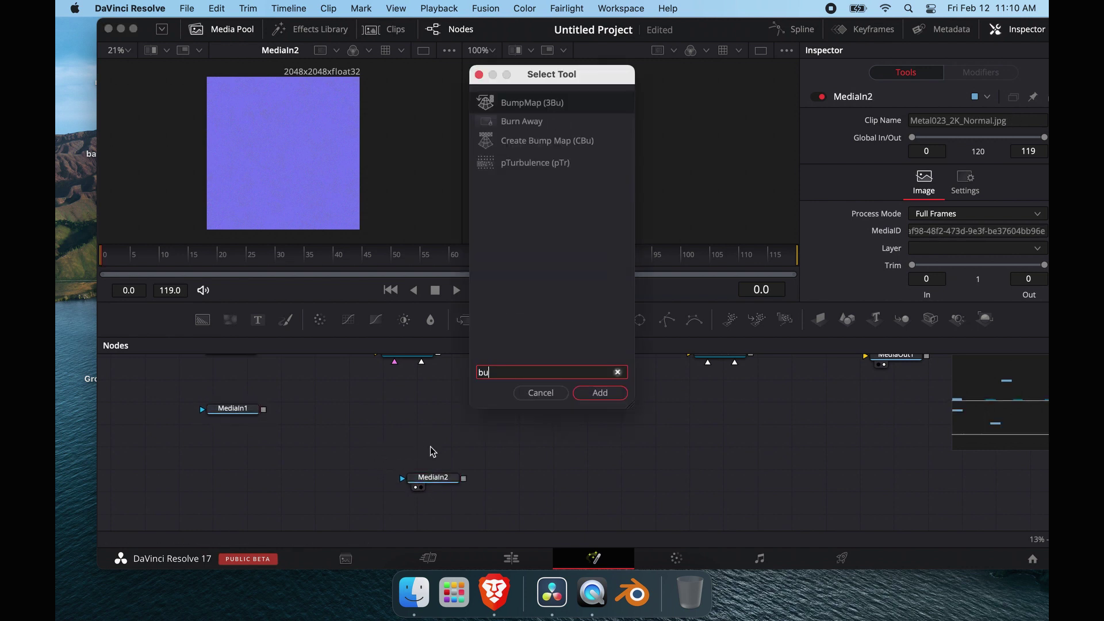
pyautogui.write('m')
pyautogui.press('Return')
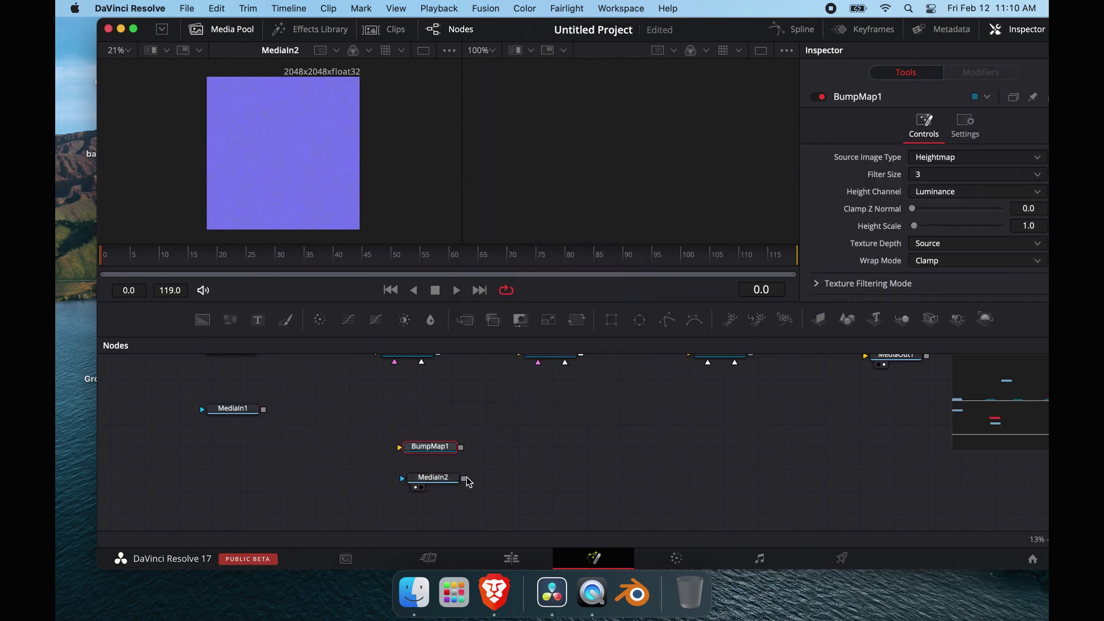
pyautogui.moveTo(464, 478); pyautogui.dragTo(450, 455)
# Place MediaIn2 below BumpMap1 and preview CookTorrance1 in the viewer as a rusty sphere.
pyautogui.scroll(3, 444, 453)
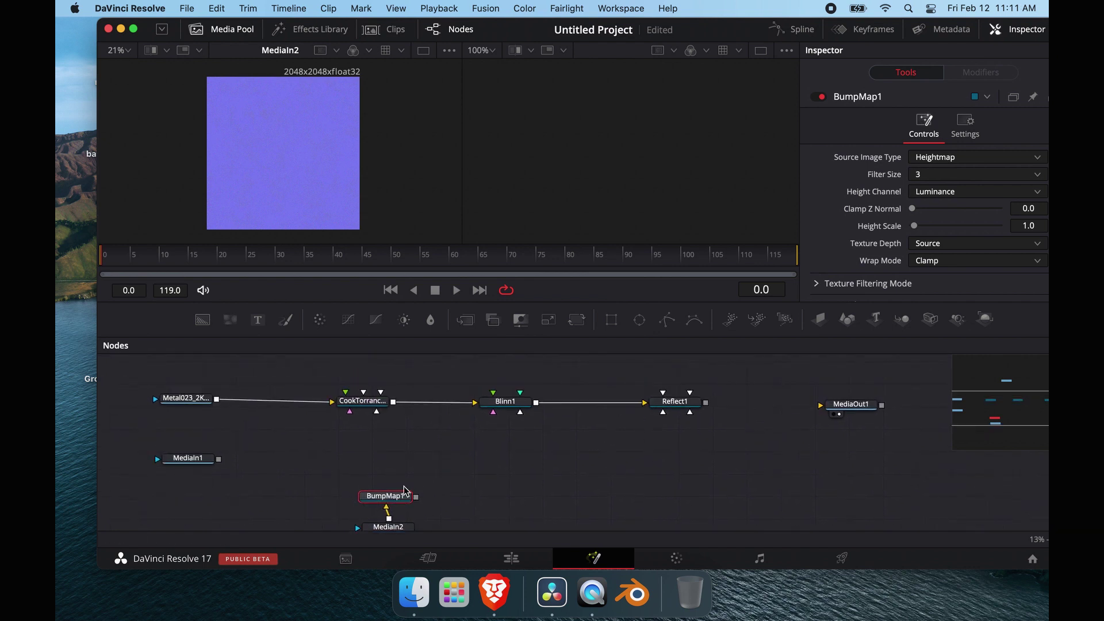
pyautogui.moveTo(368, 496); pyautogui.dragTo(430, 474)
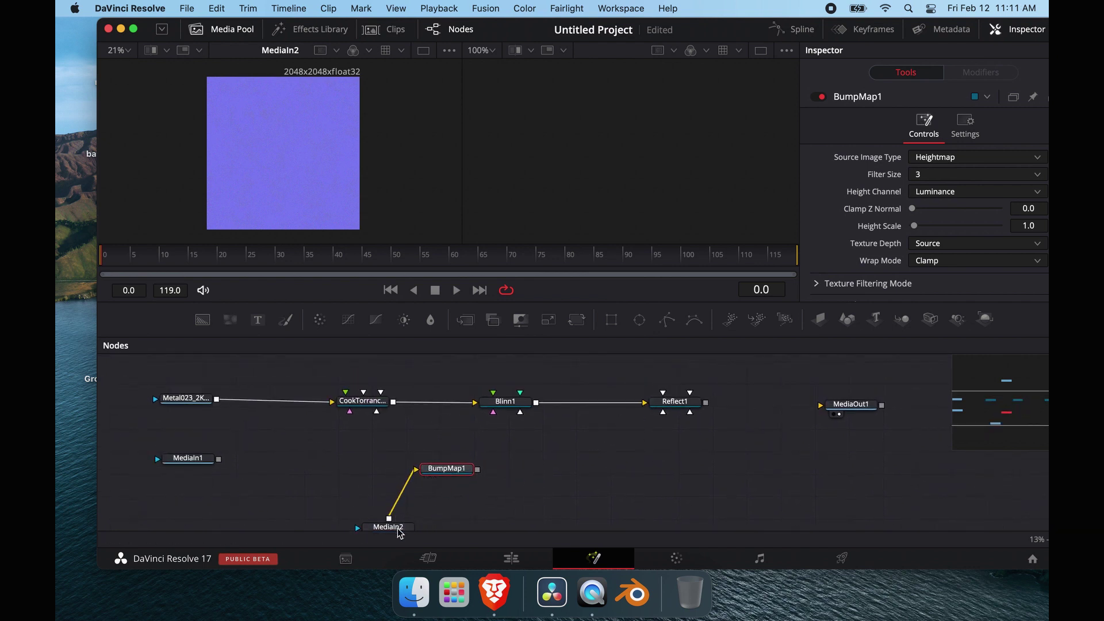
pyautogui.scroll(-1, 467, 513)
pyautogui.moveTo(397, 510); pyautogui.dragTo(467, 521)
pyautogui.click(467, 520)
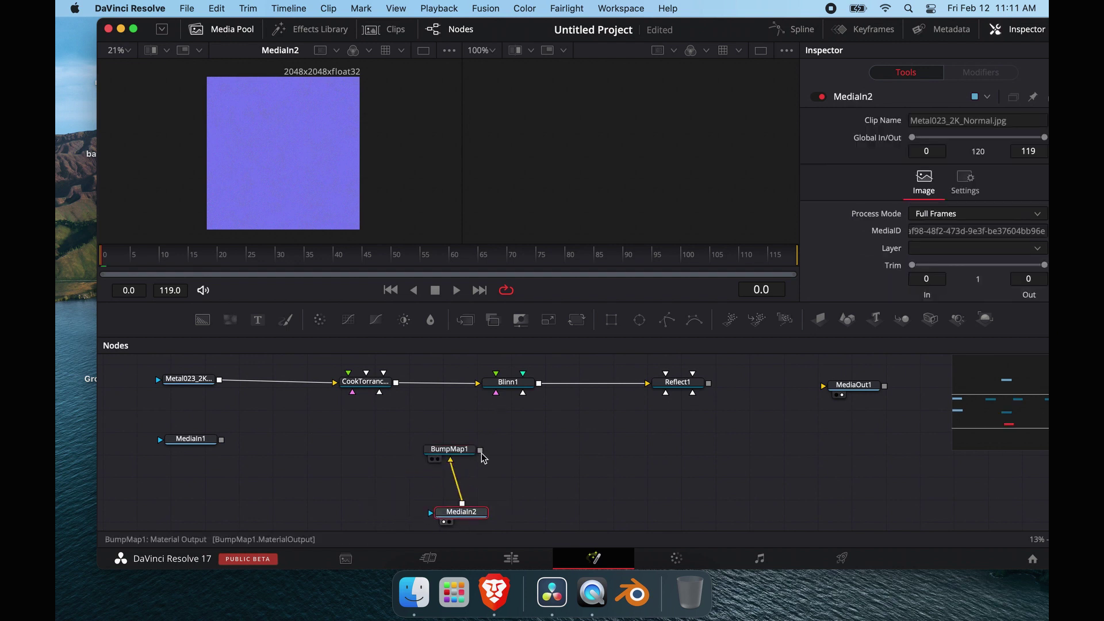
pyautogui.moveTo(365, 381); pyautogui.dragTo(303, 175)
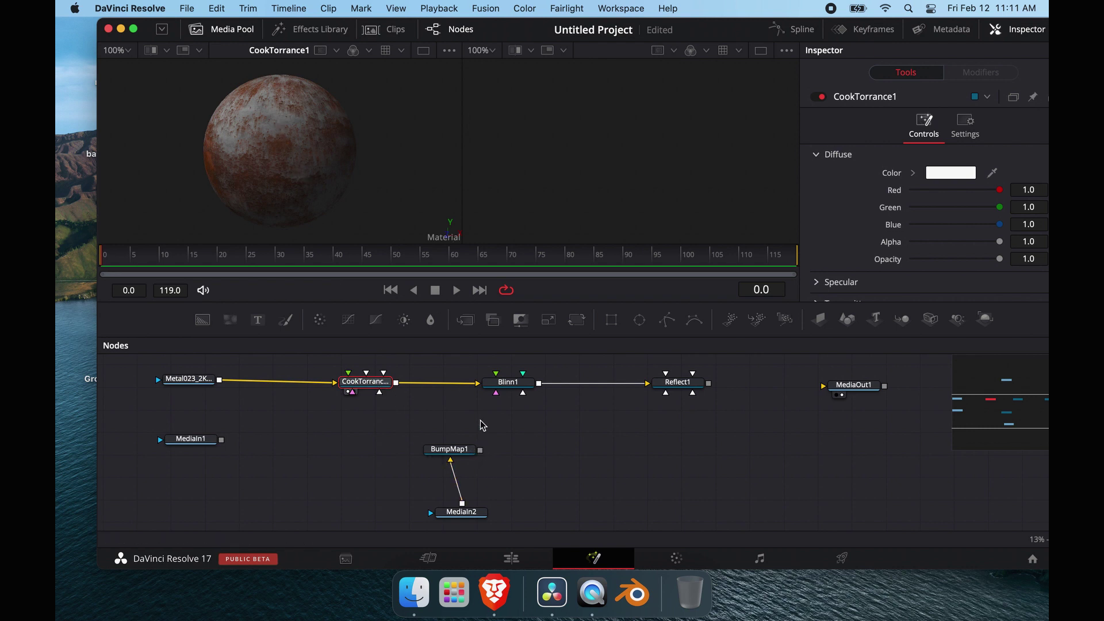
# Switch to a single, taller viewer showing the CookTorrance1 material.
pyautogui.click(760, 51)
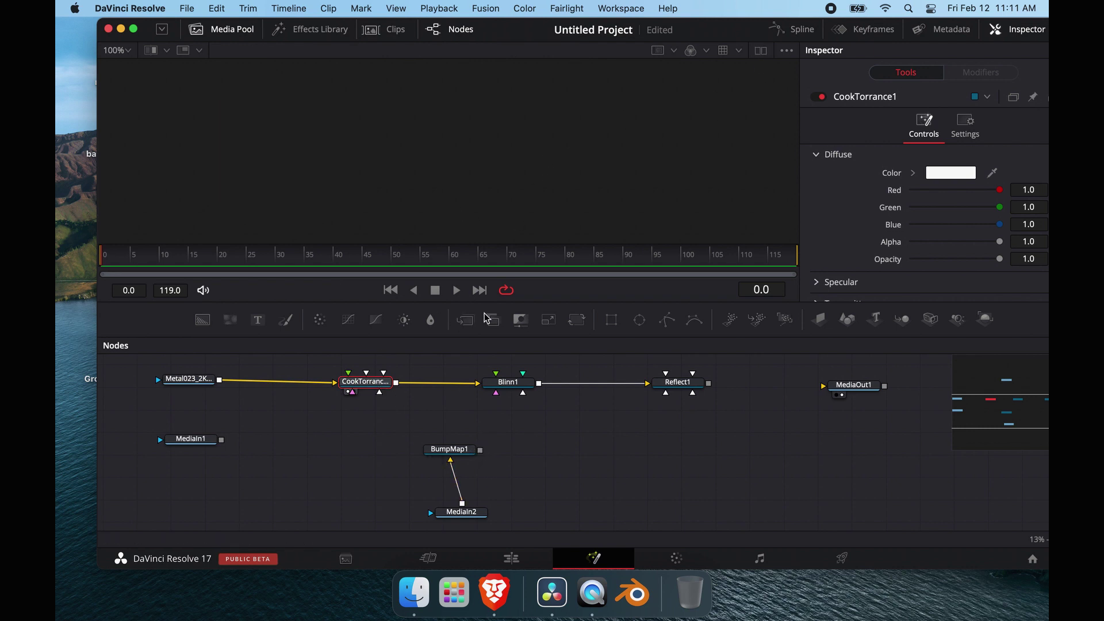
pyautogui.moveTo(570, 301); pyautogui.dragTo(569, 356)
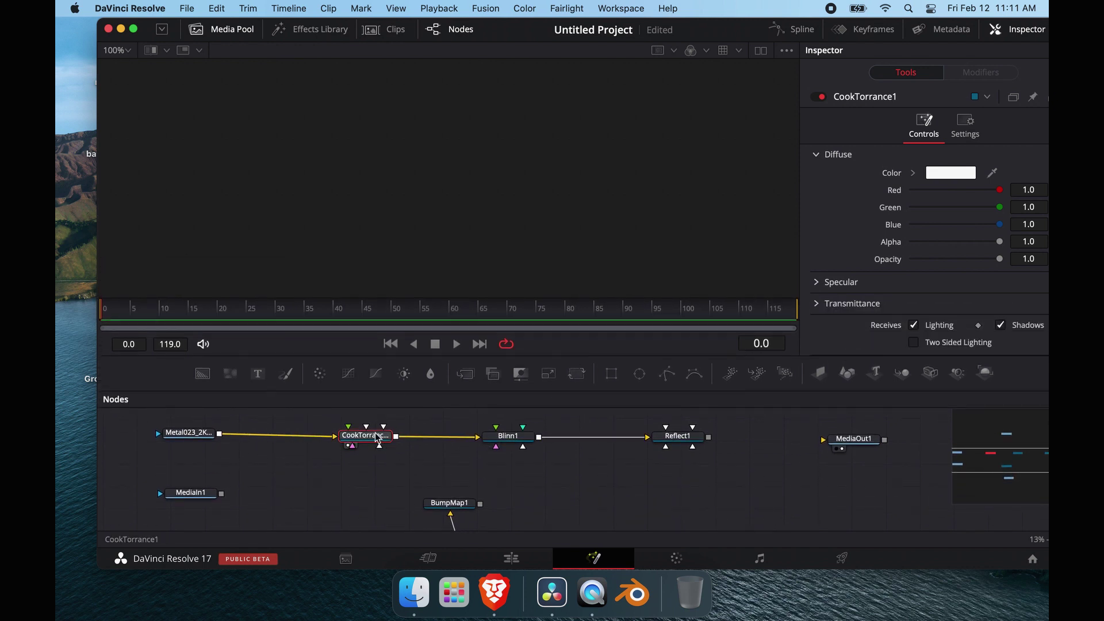
pyautogui.moveTo(377, 437); pyautogui.dragTo(480, 173)
pyautogui.scroll(-5, 470, 418)
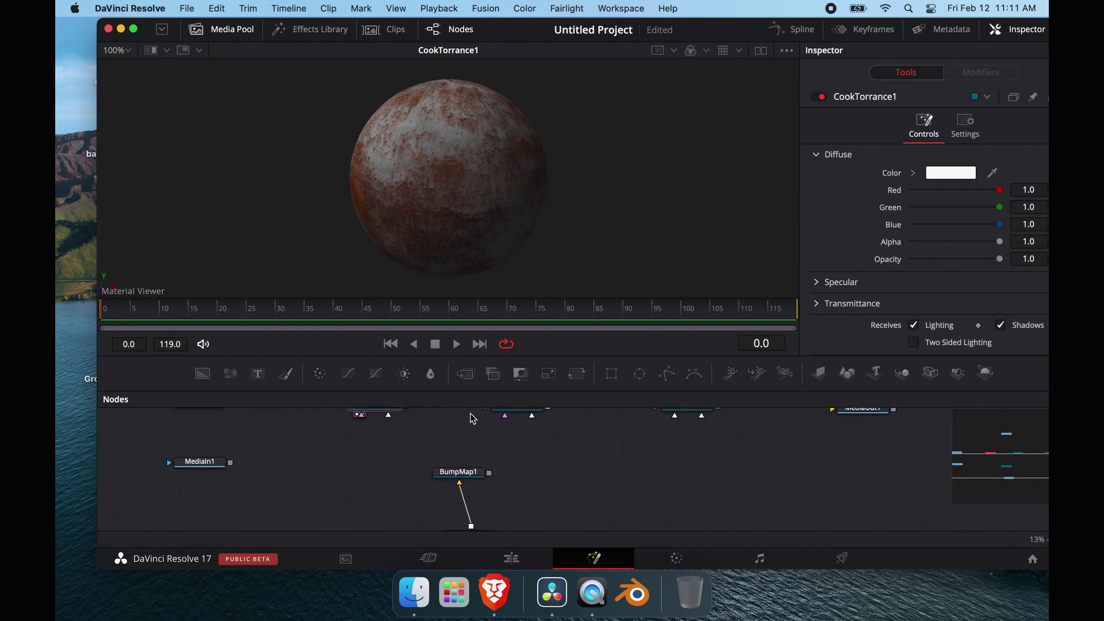
pyautogui.scroll(2, 472, 421)
pyautogui.scroll(2, 474, 437)
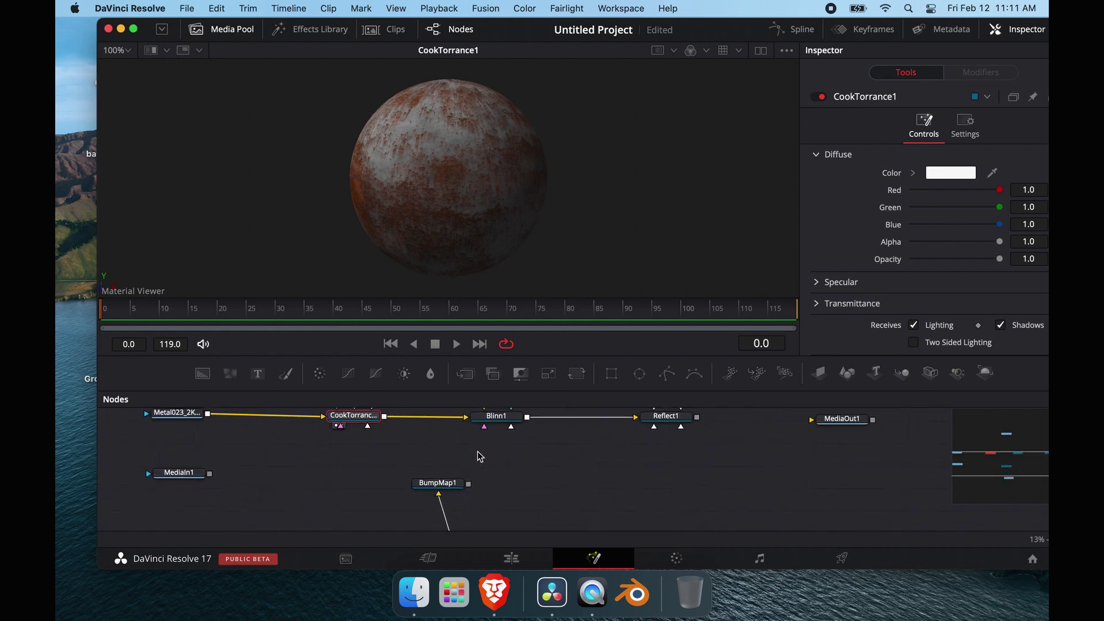
# Wire BumpMap1's output into CookTorrance1, Blinn1 and Reflect1, then move it below the chain.
pyautogui.moveTo(469, 483); pyautogui.dragTo(369, 432)
pyautogui.scroll(2, 370, 436)
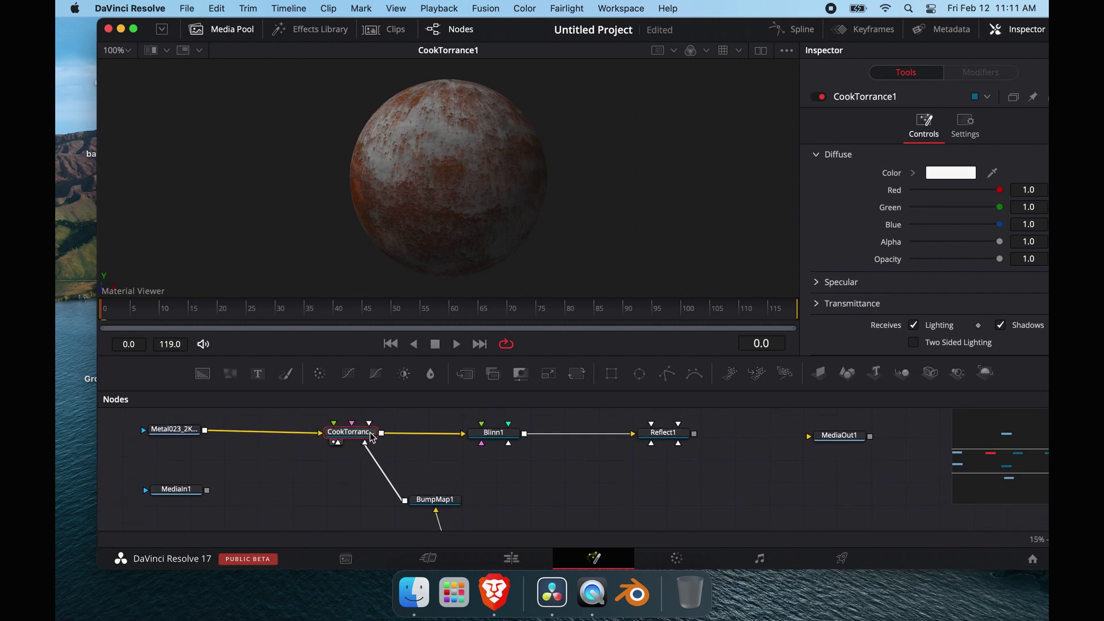
pyautogui.moveTo(370, 426)
pyautogui.mouseDown()
pyautogui.moveTo(336, 442)
pyautogui.moveTo(365, 444)
pyautogui.mouseUp()
pyautogui.moveTo(406, 501); pyautogui.dragTo(463, 434)
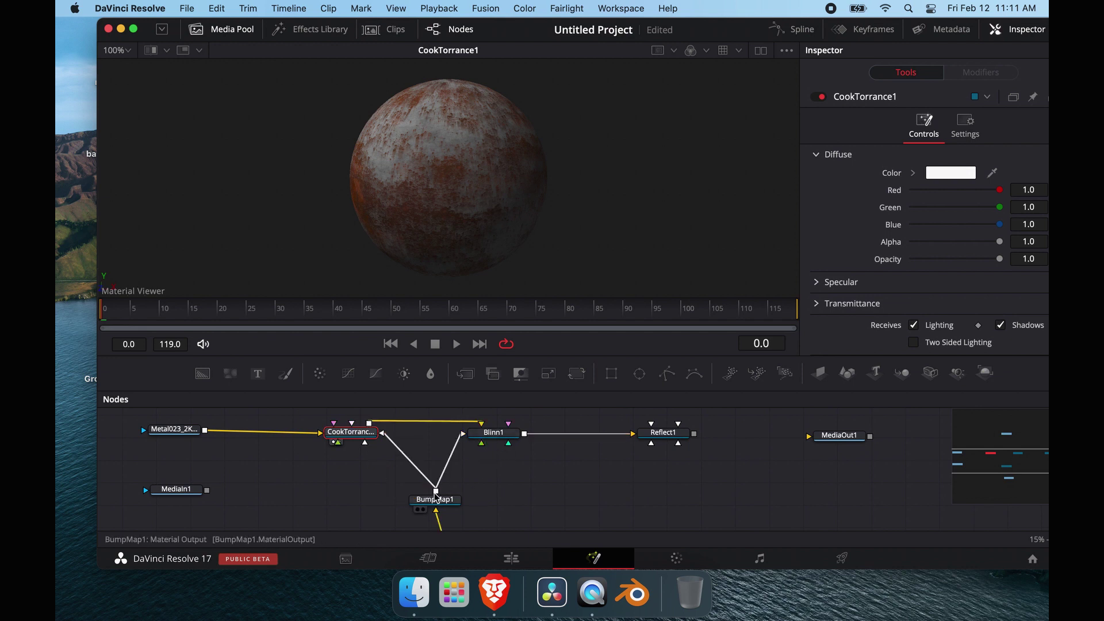
pyautogui.moveTo(436, 490); pyautogui.dragTo(653, 430)
pyautogui.scroll(-2, 512, 500)
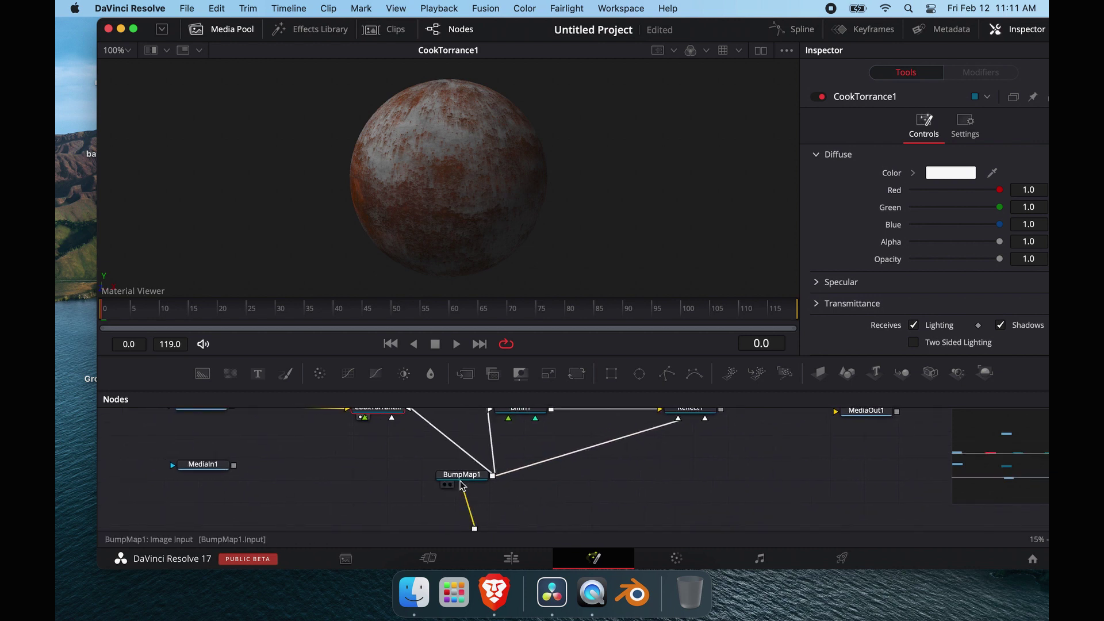
pyautogui.moveTo(479, 481); pyautogui.dragTo(528, 496)
# Set BumpMap1's Source Image Type to Bumpmap.
pyautogui.click(968, 159)
pyautogui.click(944, 192)
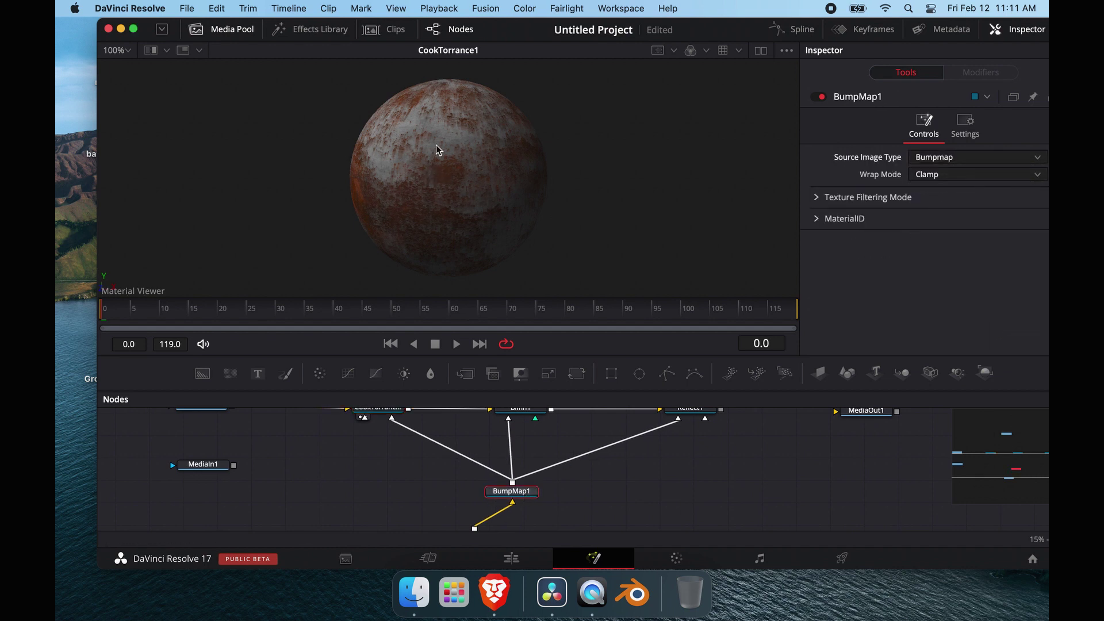
pyautogui.scroll(3, 419, 450)
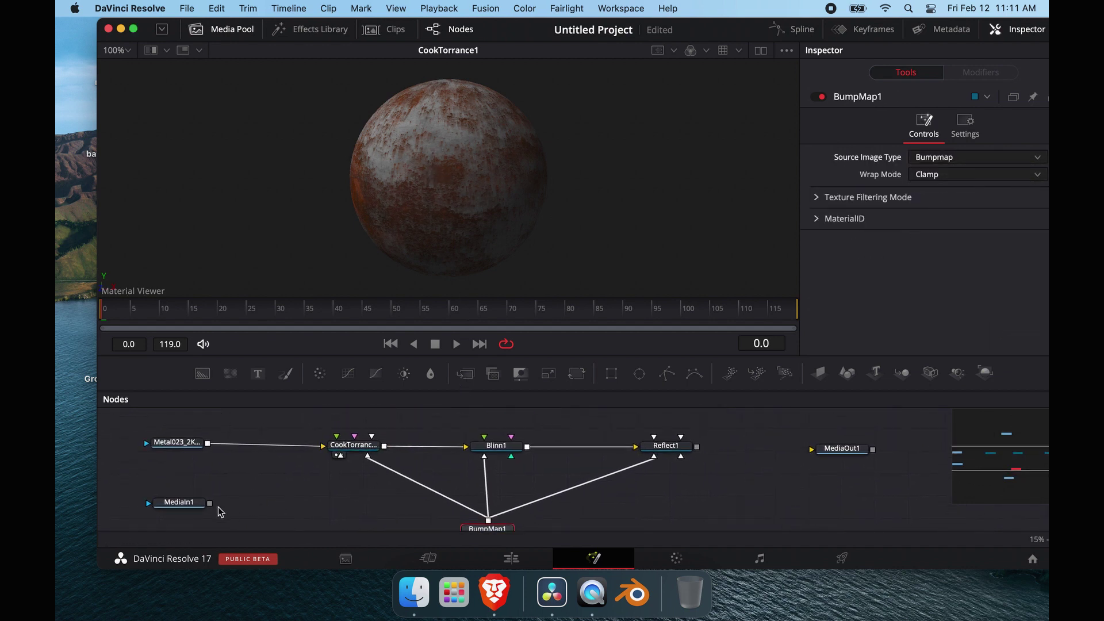
# Add a Brightness / Contrast node after the roughness MediaIn1.
pyautogui.click(180, 506)
pyautogui.hscroll(-3, 219, 509)
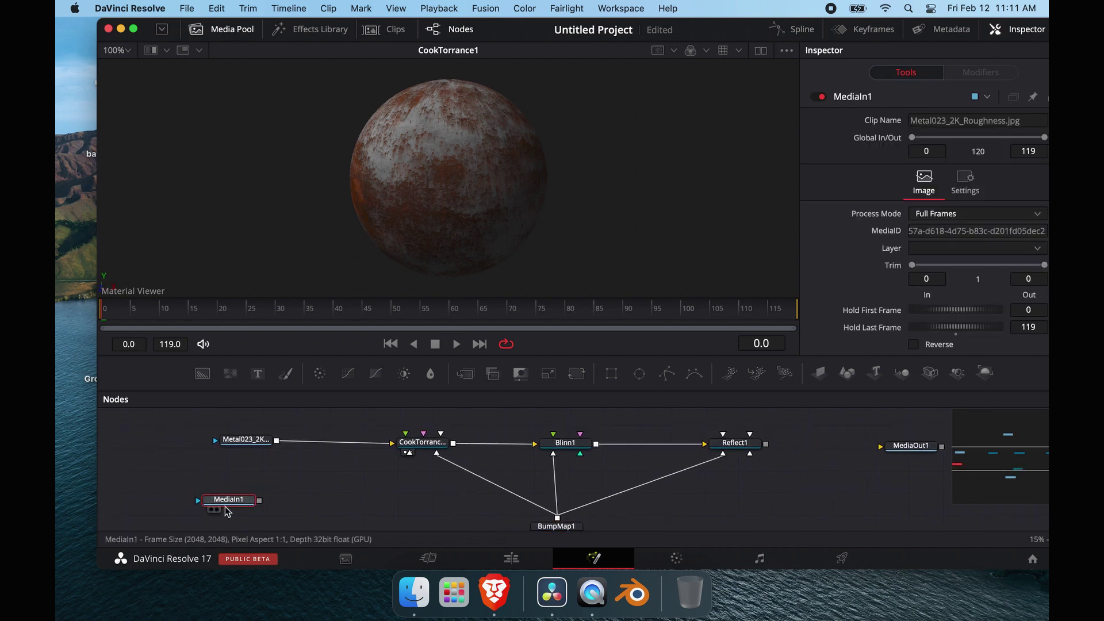
pyautogui.hotkey('shift', 'space')
pyautogui.write('bum')
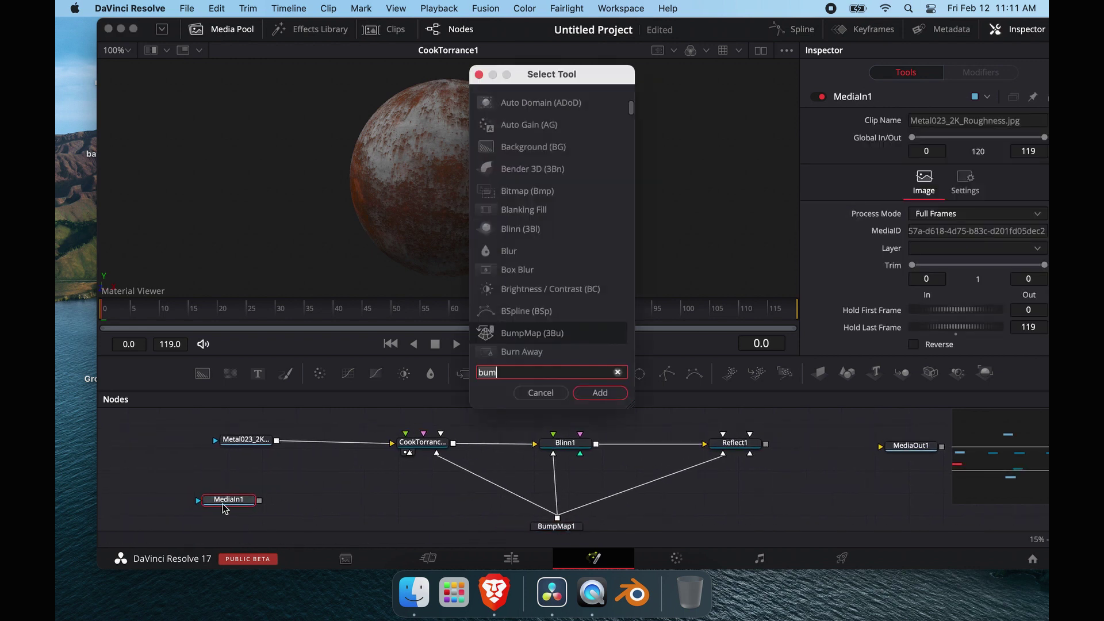
pyautogui.press('BackSpace')
pyautogui.press('BackSpace')
pyautogui.press('BackSpace')
pyautogui.write('bri')
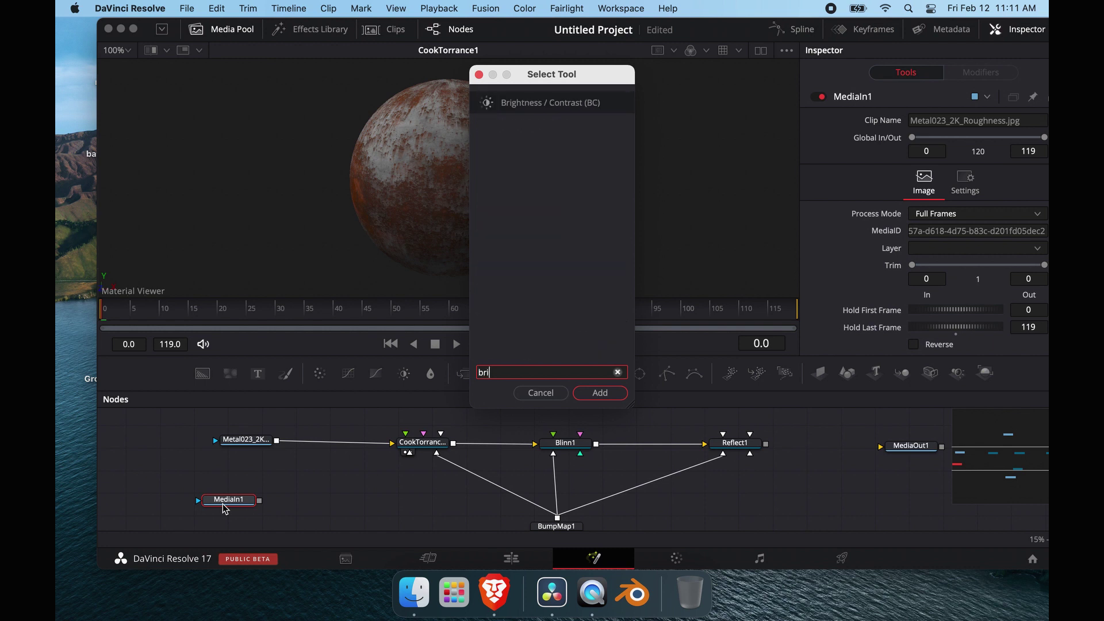
pyautogui.write('gh')
pyautogui.press('Return')
# Add Channel Booleans after BrightnessContrast1 and wire it into CookTorrance1's roughness input.
pyautogui.moveTo(200, 481); pyautogui.dragTo(243, 501)
pyautogui.click(288, 481)
pyautogui.click(269, 499)
pyautogui.hotkey('shift', 'space')
pyautogui.write('channel')
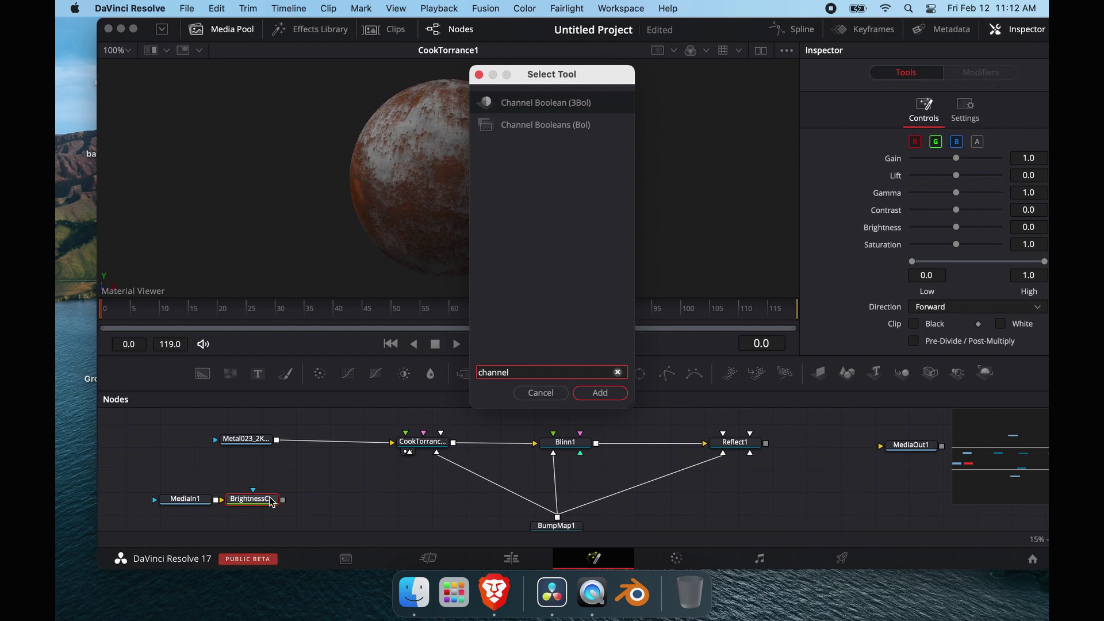
pyautogui.press('Down')
pyautogui.press('Return')
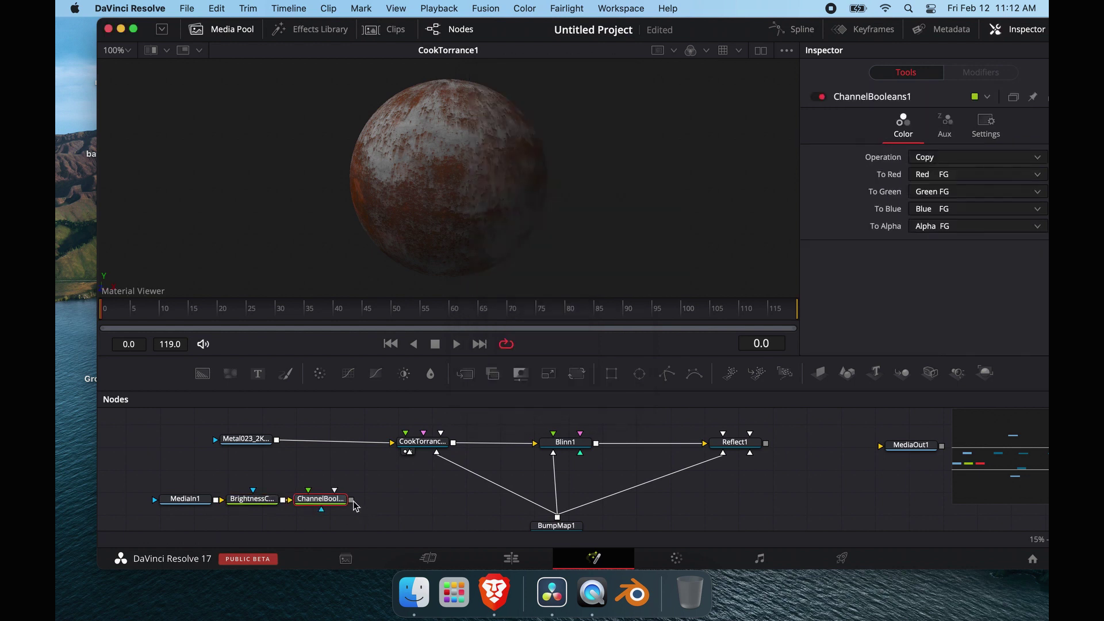
pyautogui.moveTo(352, 500); pyautogui.dragTo(411, 455)
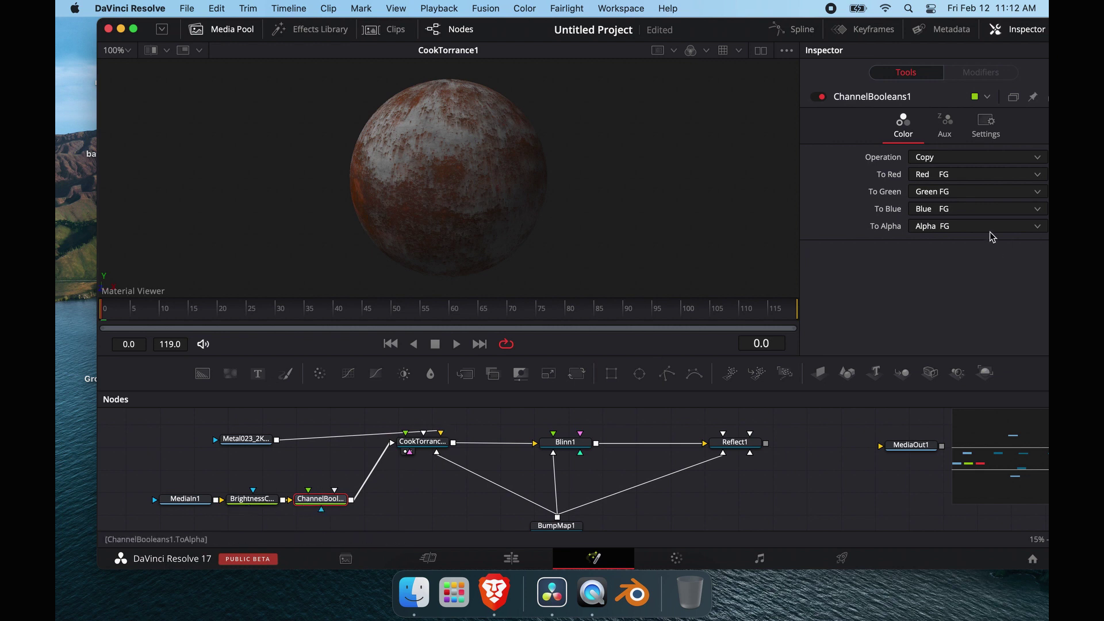
# Open ChannelBooleans1's To Alpha source choices.
pyautogui.click(962, 228)
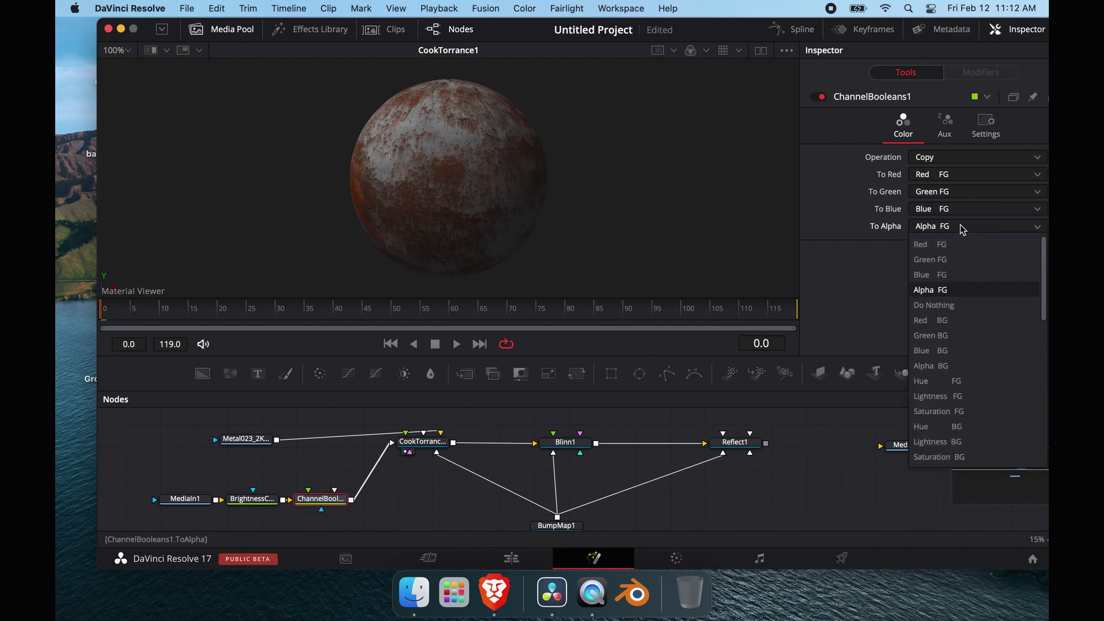
pyautogui.click(954, 229)
pyautogui.click(940, 231)
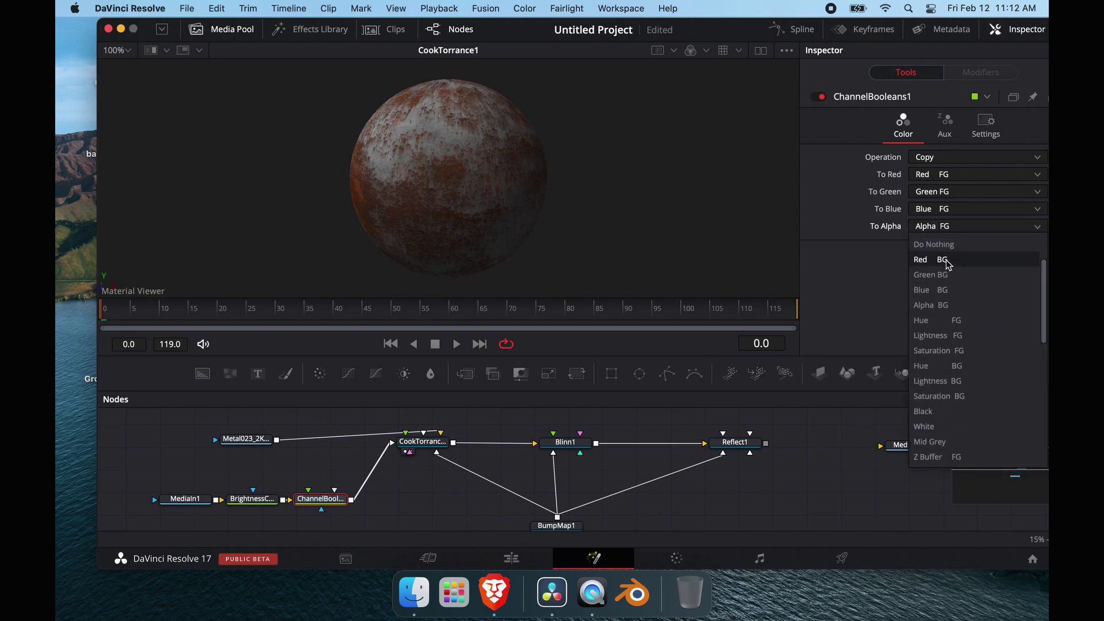
# Take ChannelBooleans1's alpha from Red FG and shift MediaIn1 and BrightnessContrast1 left.
pyautogui.click(942, 245)
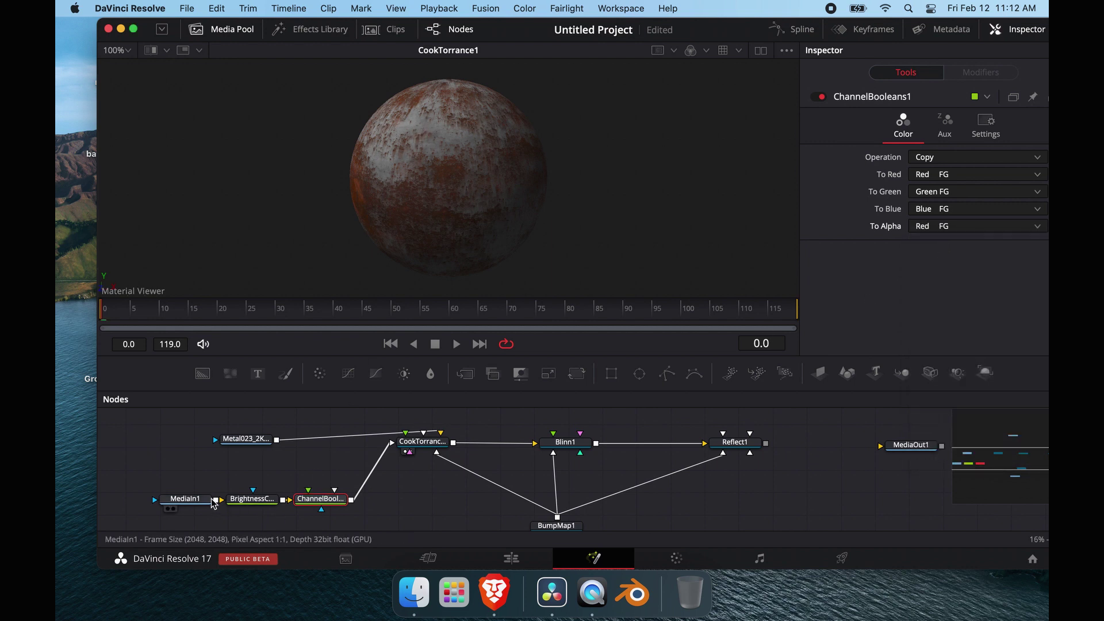
pyautogui.moveTo(198, 506); pyautogui.dragTo(174, 506)
pyautogui.moveTo(248, 504); pyautogui.dragTo(239, 505)
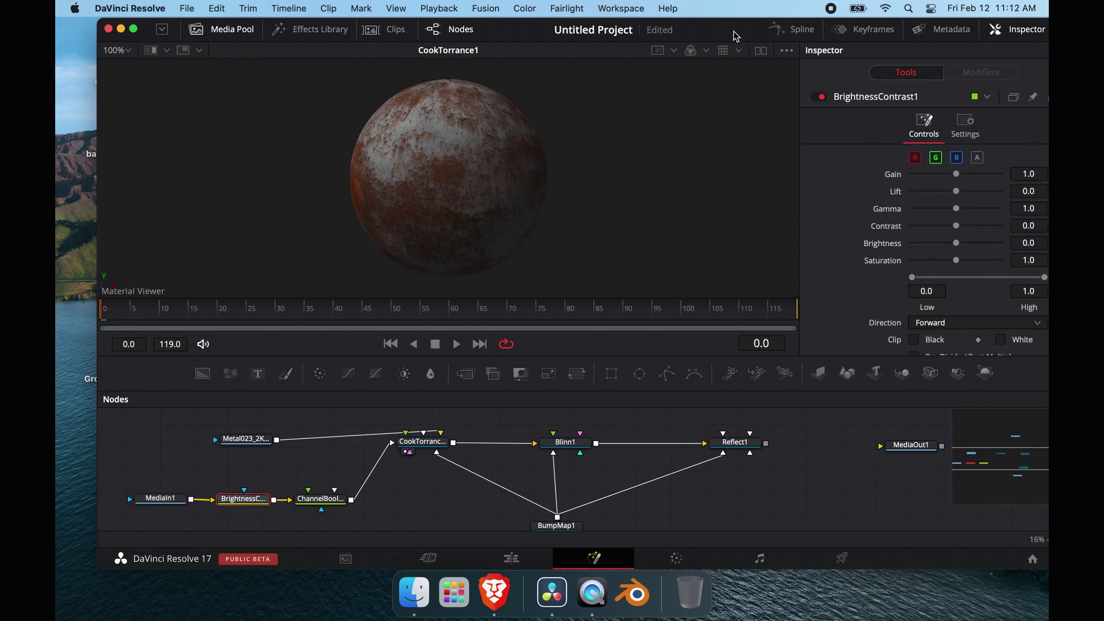
pyautogui.moveTo(733, 36); pyautogui.dragTo(693, 36)
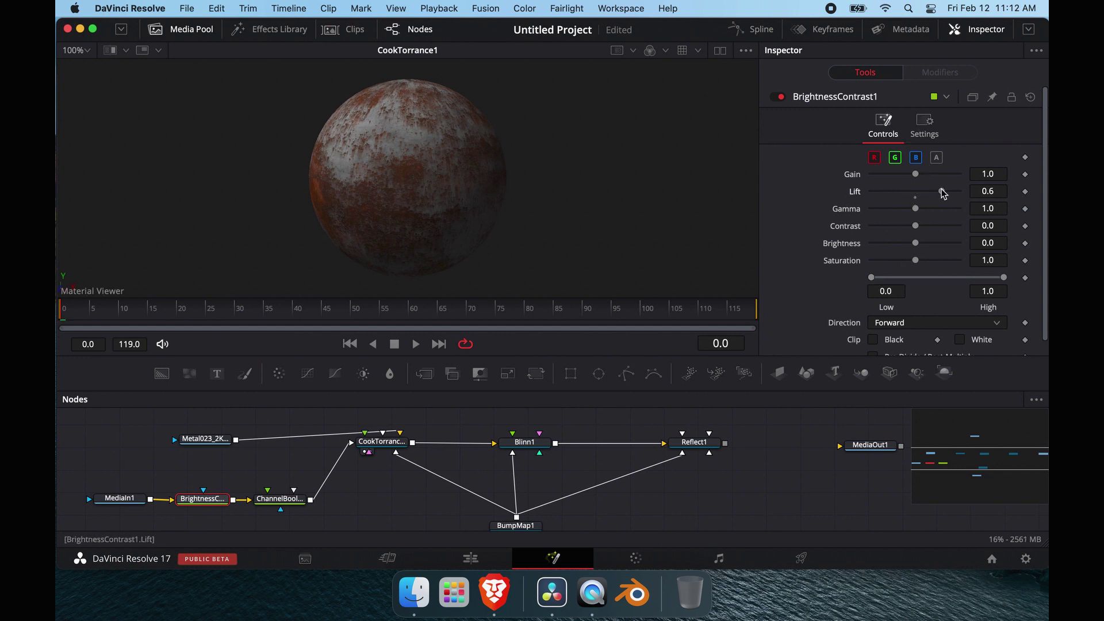
# Try Lift and Low 0.617 on BrightnessContrast1, reset both to 0.0, and move the Metal023 loader up.
pyautogui.moveTo(879, 195); pyautogui.dragTo(868, 198)
pyautogui.click(913, 196)
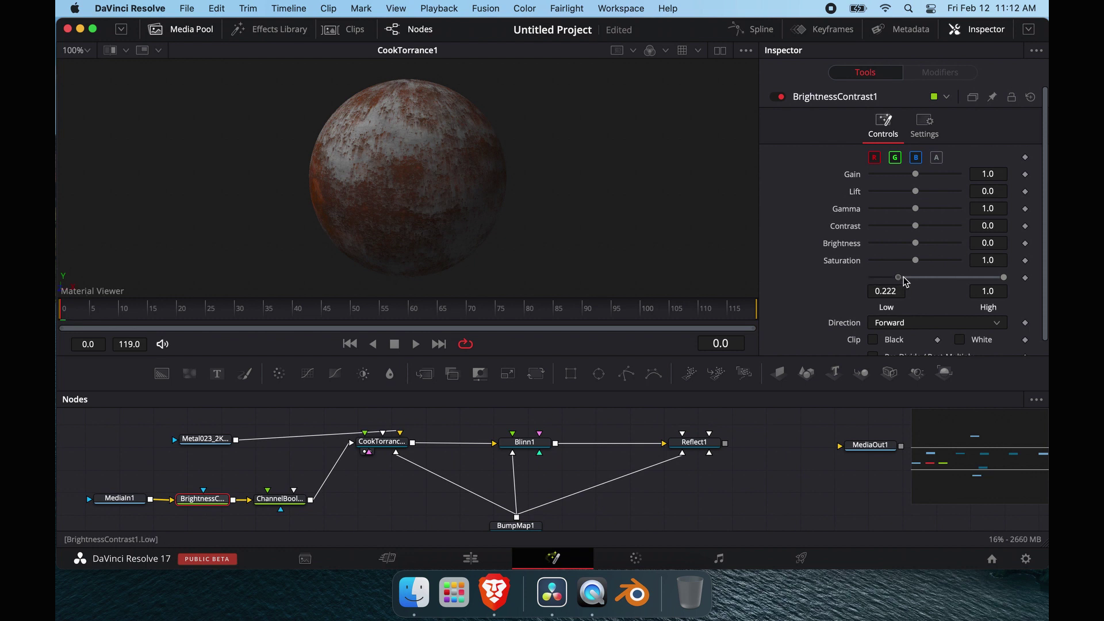
pyautogui.moveTo(915, 282); pyautogui.dragTo(952, 286)
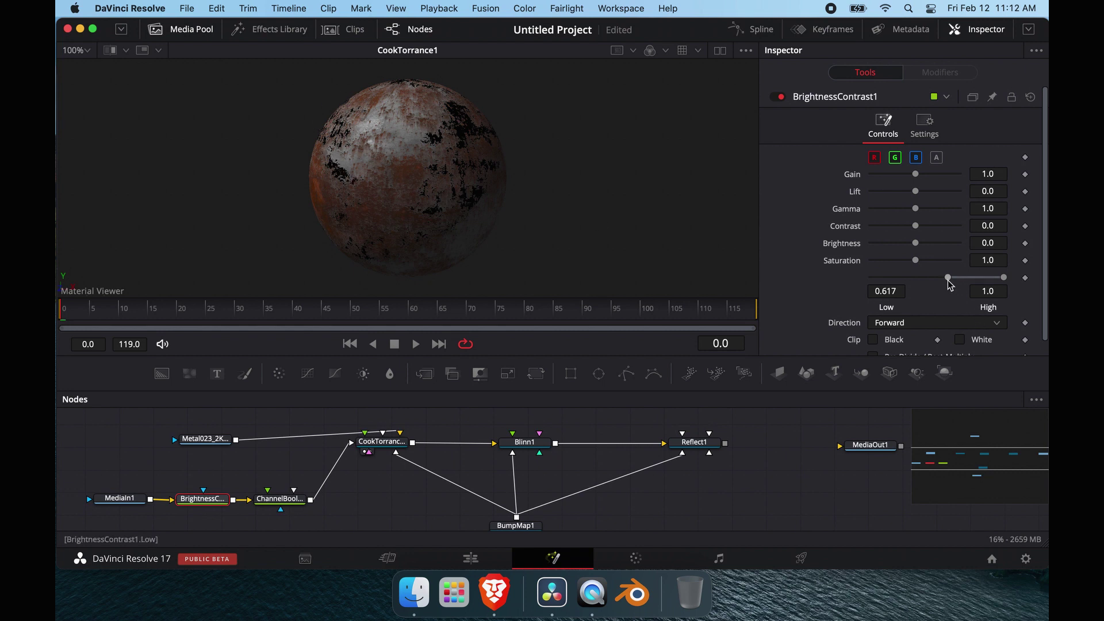
pyautogui.doubleClick(932, 282)
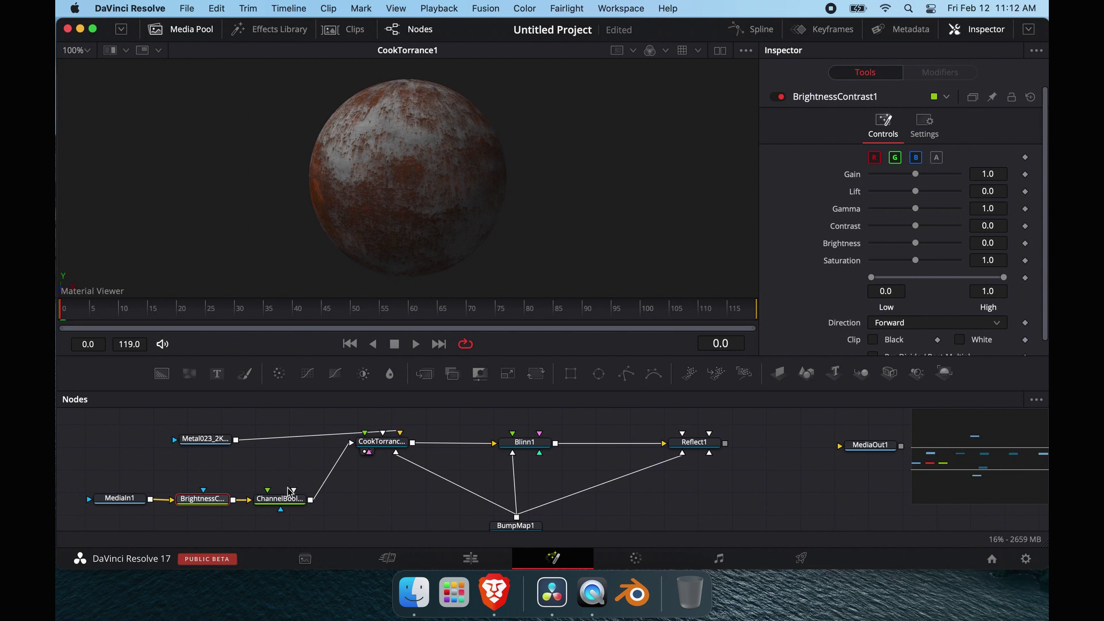
pyautogui.moveTo(204, 441); pyautogui.dragTo(241, 430)
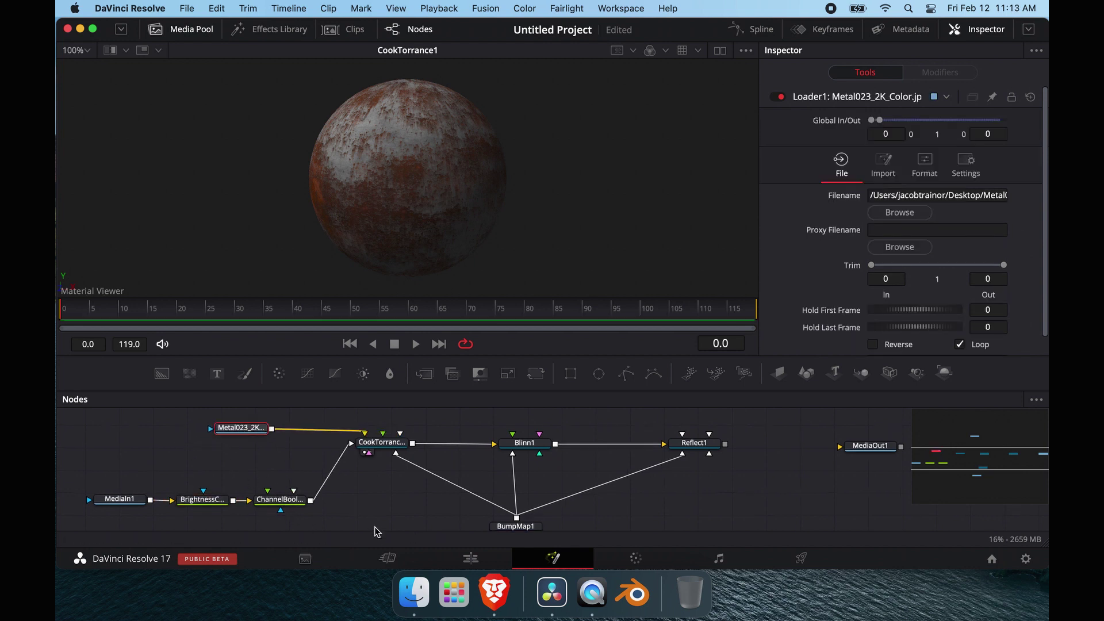
pyautogui.scroll(3, 374, 526)
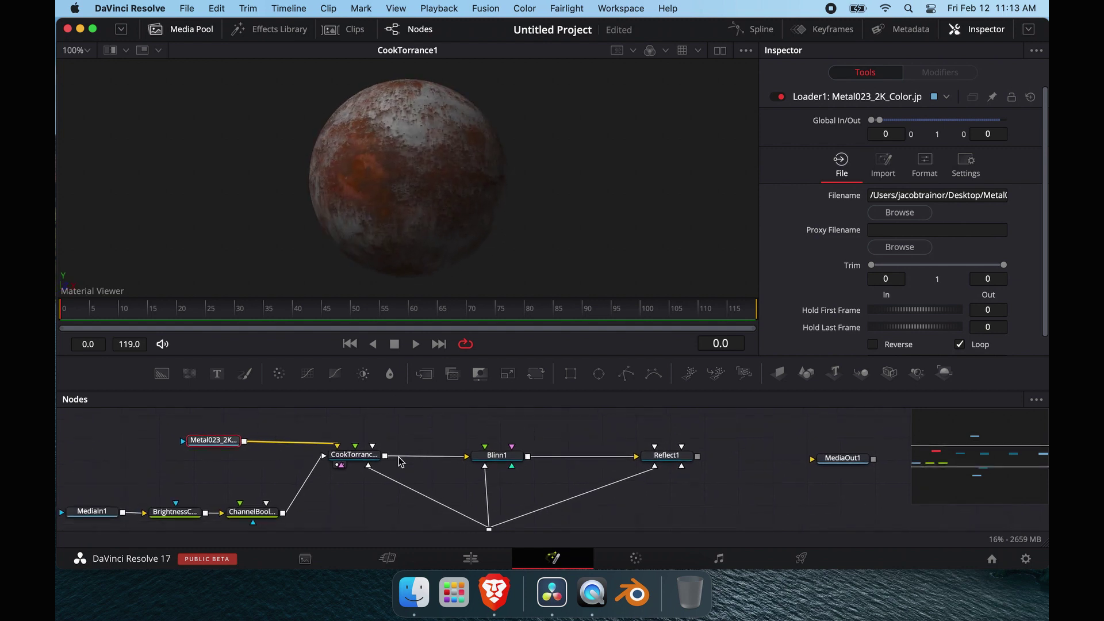
# Add BrightnessContrast2 below the Metal023 metalness loader.
pyautogui.scroll(5, 401, 462)
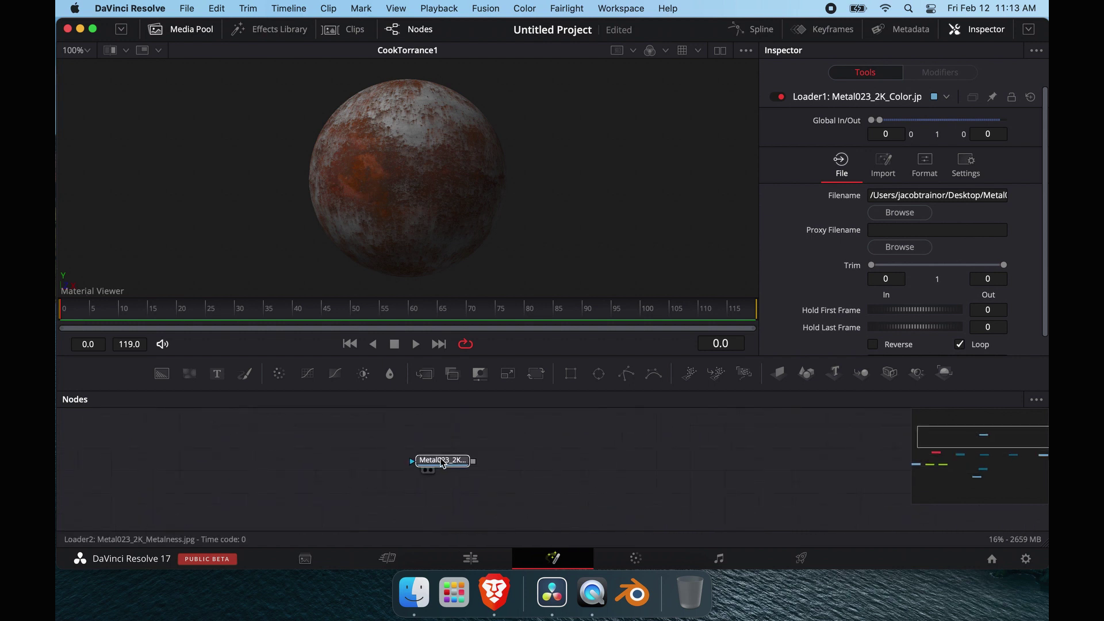
pyautogui.click(442, 461)
pyautogui.scroll(-3, 443, 462)
pyautogui.click(462, 463)
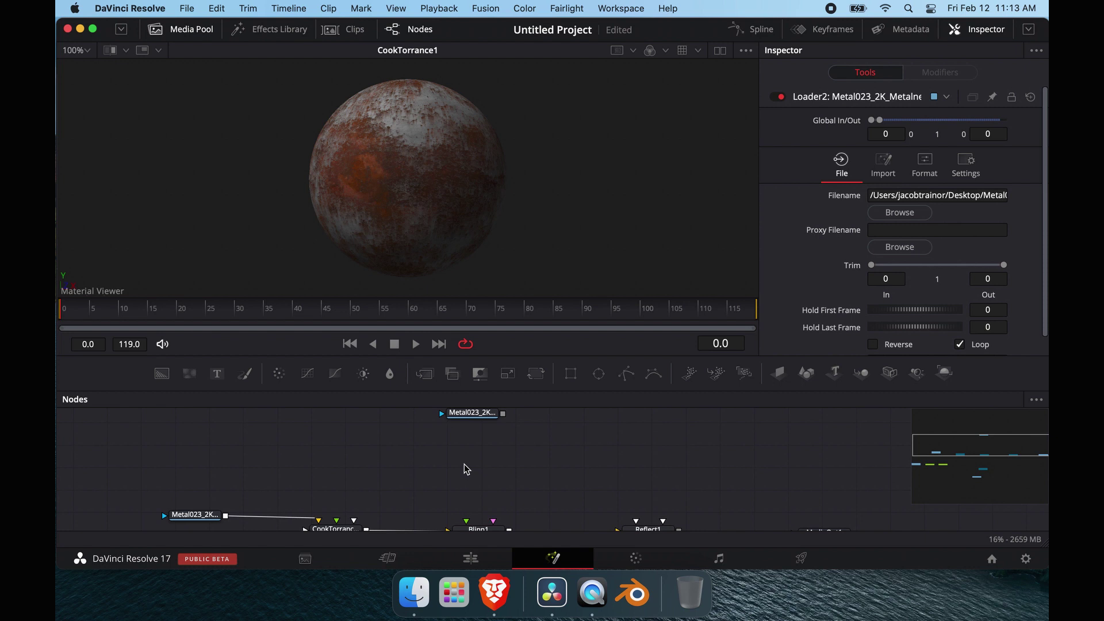
pyautogui.hotkey('shift', 'space')
pyautogui.write('brihgtn')
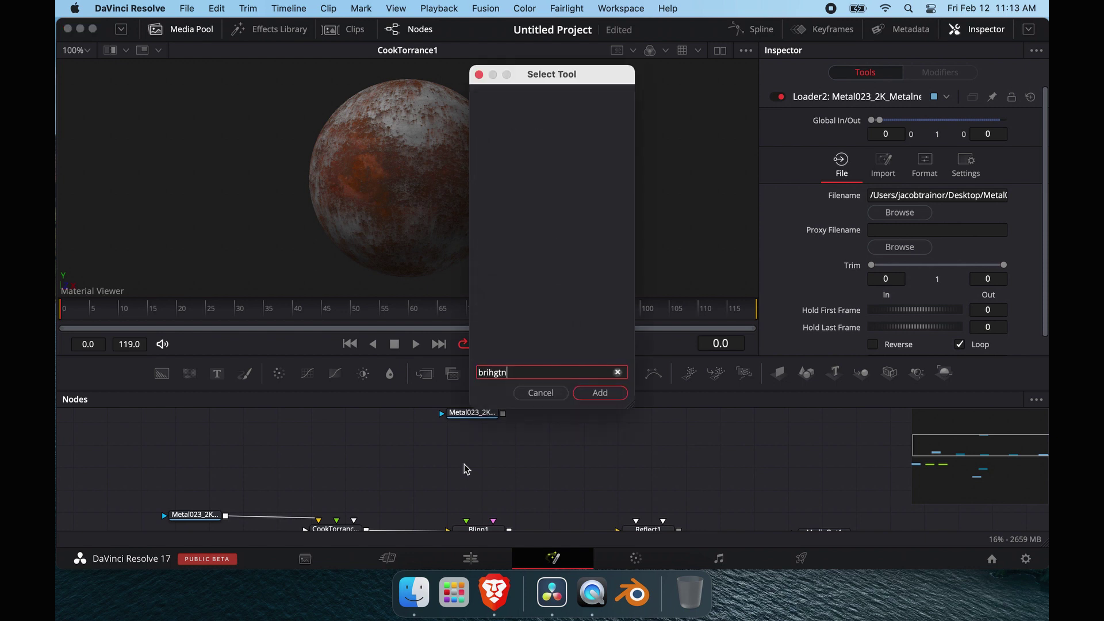
pyautogui.press('BackSpace')
pyautogui.press('BackSpace')
pyautogui.press('BackSpace')
pyautogui.press('Return')
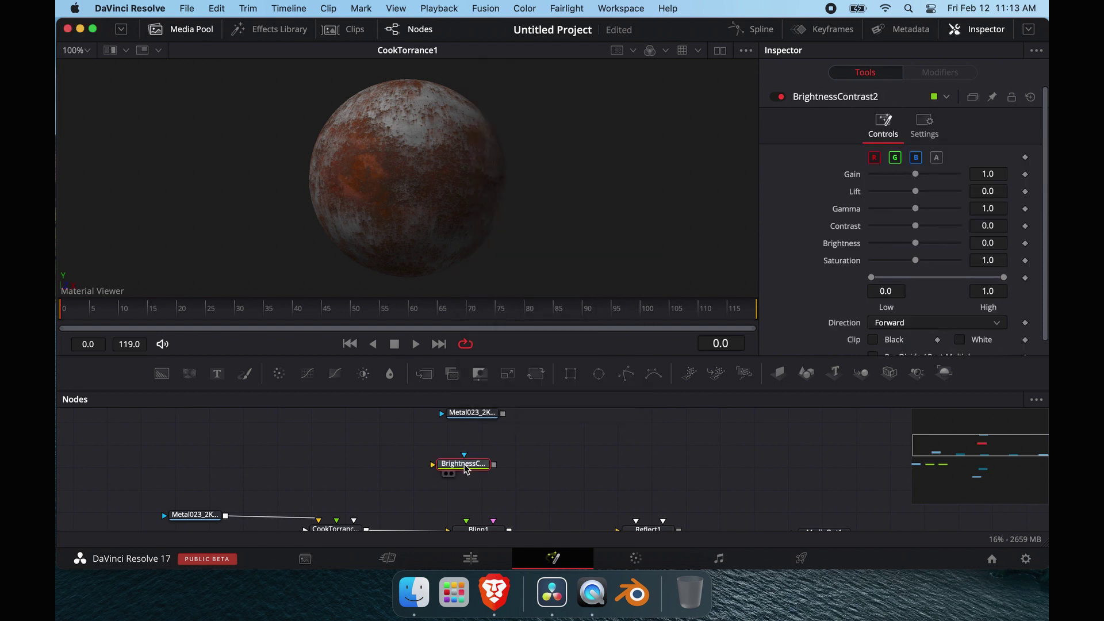
pyautogui.moveTo(463, 468); pyautogui.dragTo(399, 453)
# Add ChannelBooleans2 below it with To Alpha set to Red FG.
pyautogui.hotkey('shift', 'space')
pyautogui.write('chann')
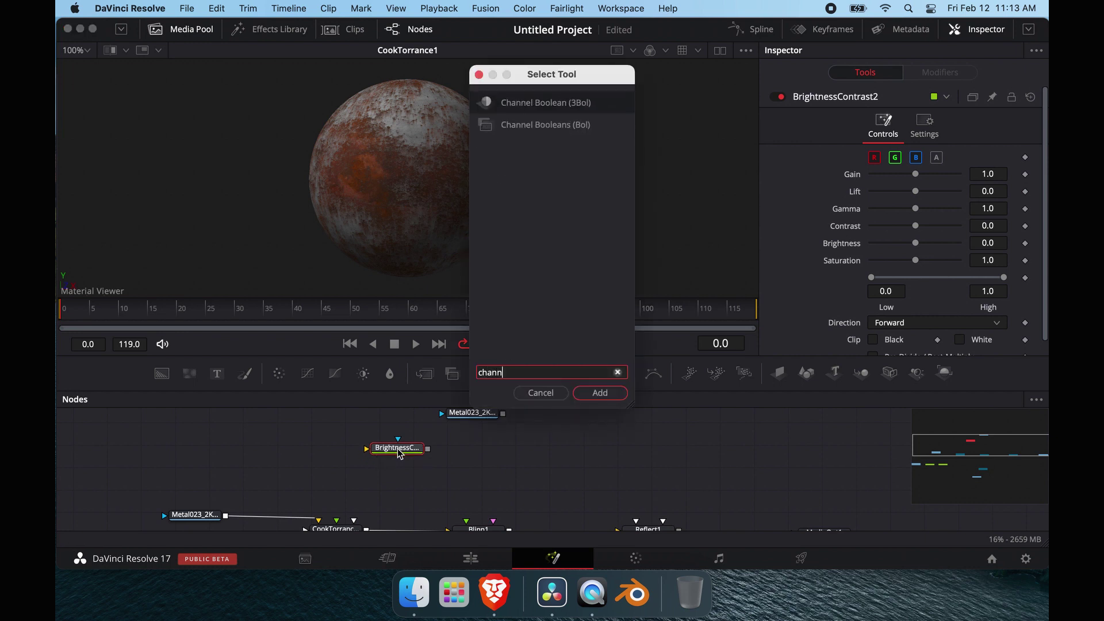
pyautogui.press('Down')
pyautogui.press('Return')
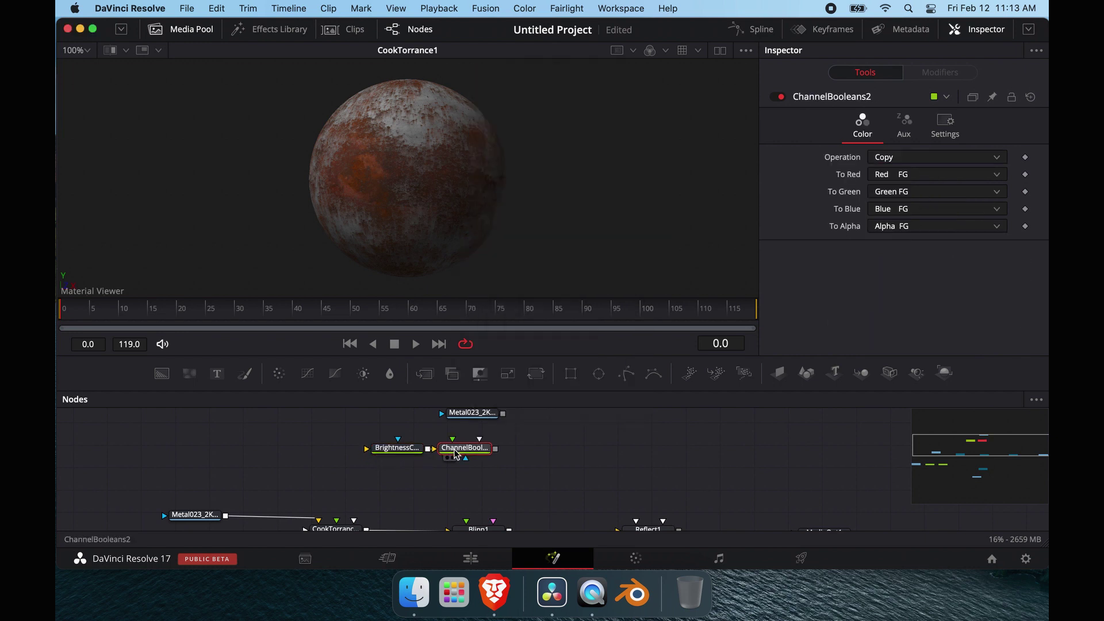
pyautogui.moveTo(453, 449); pyautogui.dragTo(385, 474)
pyautogui.click(958, 224)
pyautogui.click(915, 242)
# Copy the Brightness/Contrast and Channel Booleans pair and paste two more copies.
pyautogui.moveTo(368, 429); pyautogui.dragTo(410, 482)
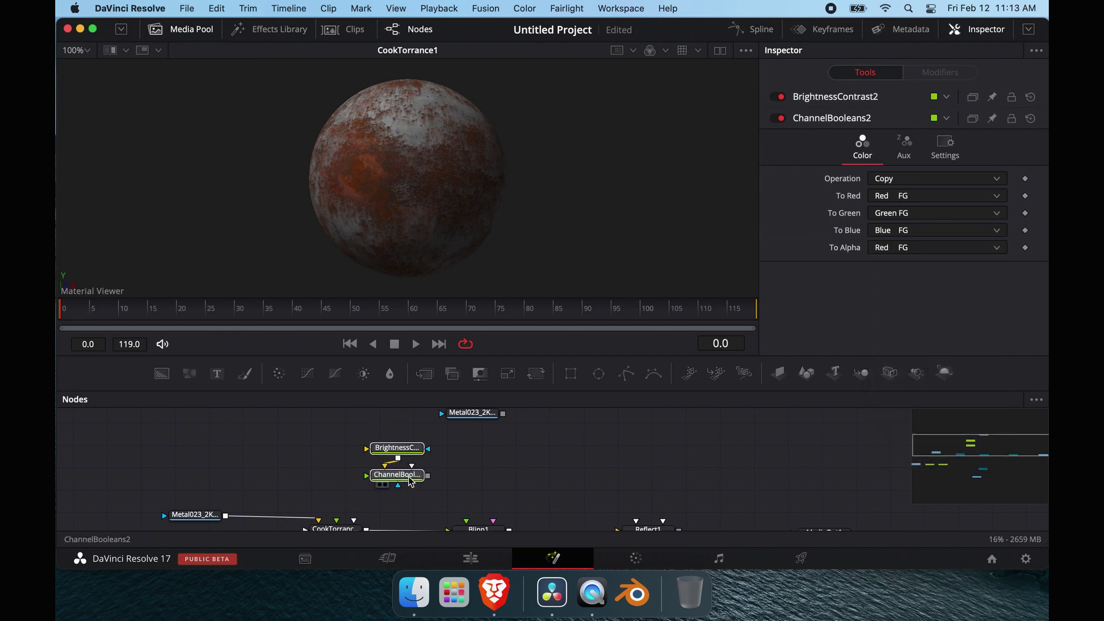
pyautogui.hotkey('ctrl', 'c')
pyautogui.hotkey('ctrl', 'v')
pyautogui.hotkey('ctrl', 'v')
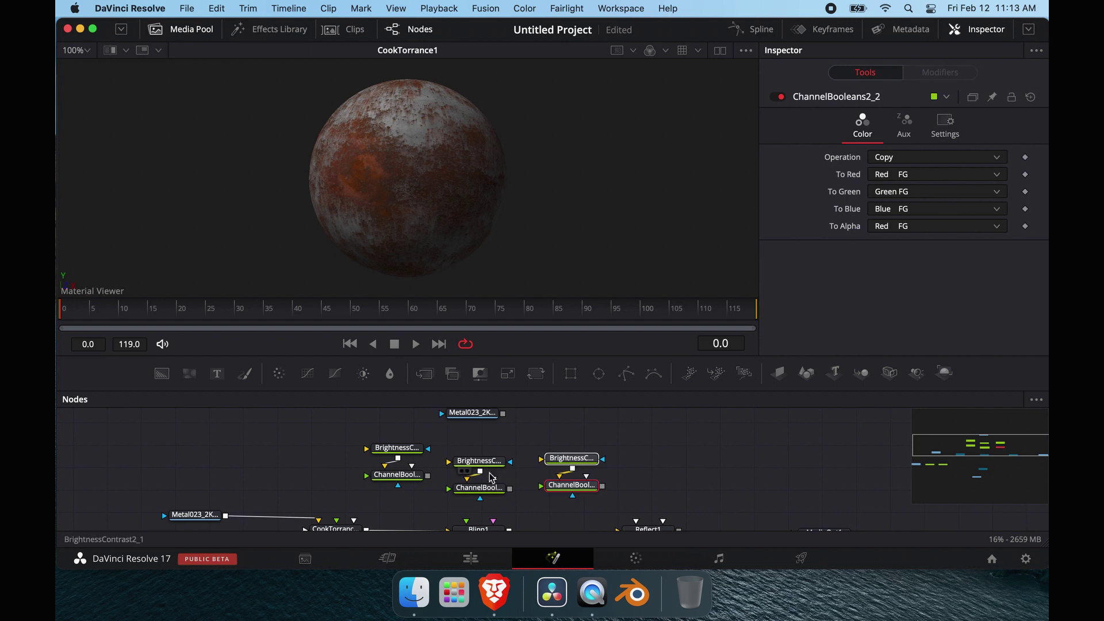
pyautogui.moveTo(490, 461); pyautogui.dragTo(533, 471)
pyautogui.scroll(2, 514, 442)
# Link the metalness loader to the third brightness node and view Blinn1's result.
pyautogui.click(388, 486)
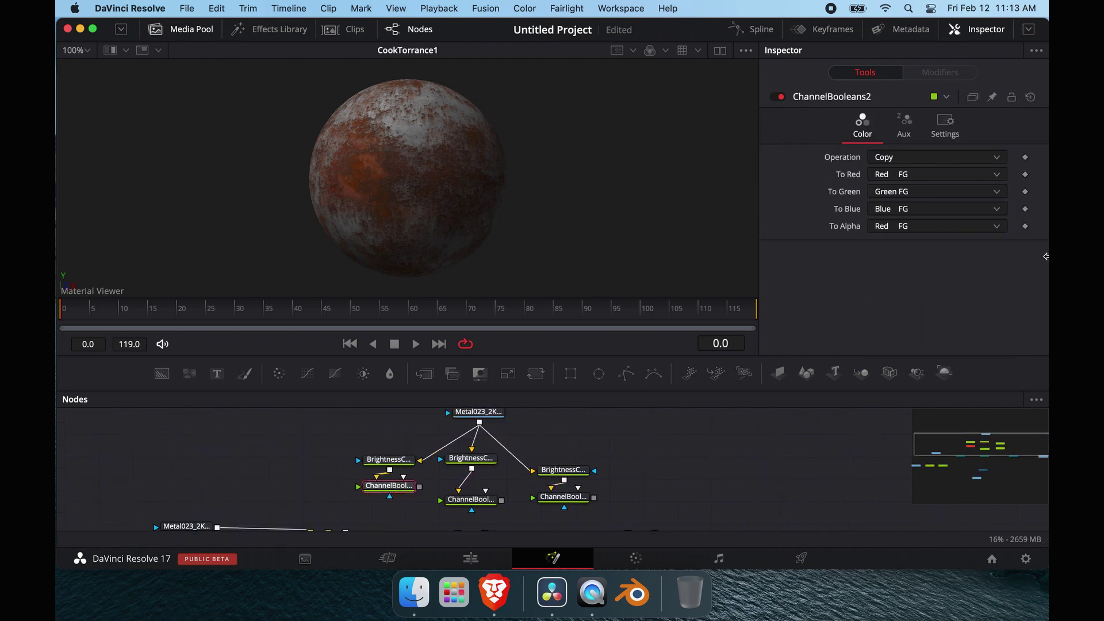
pyautogui.click(470, 498)
pyautogui.click(563, 497)
pyautogui.moveTo(434, 502); pyautogui.dragTo(509, 503)
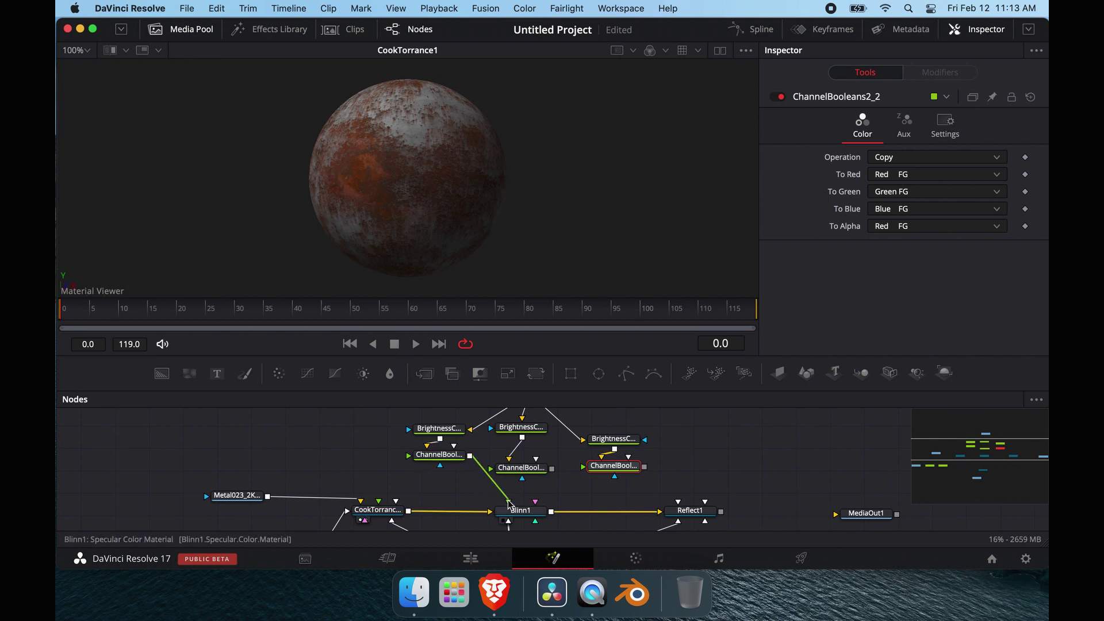
pyautogui.scroll(-2, 517, 494)
pyautogui.click(533, 492)
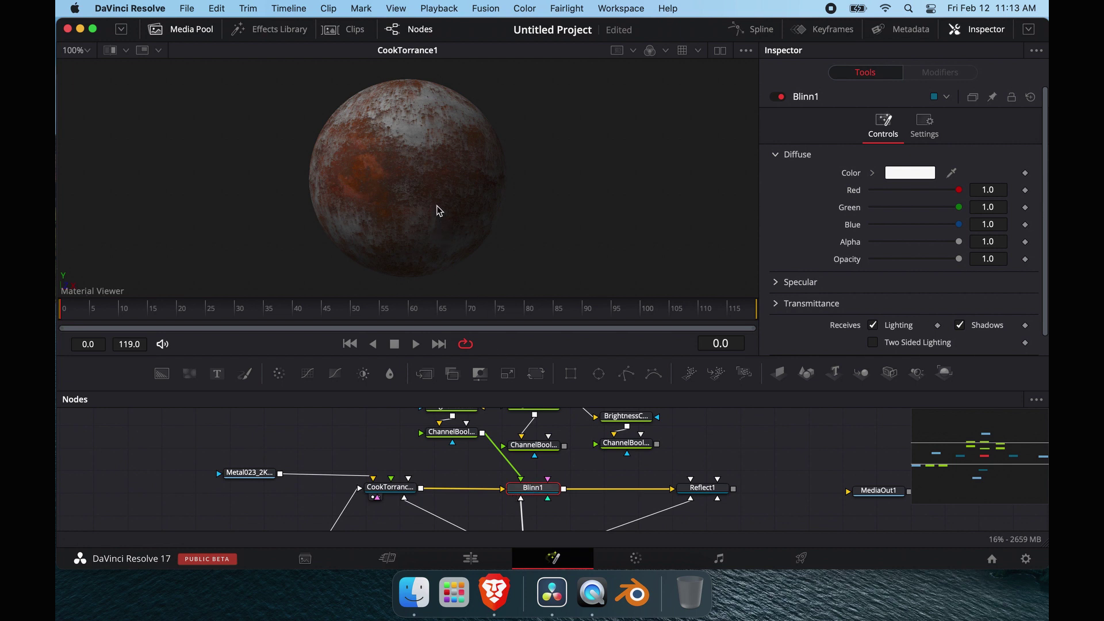
pyautogui.press('1')
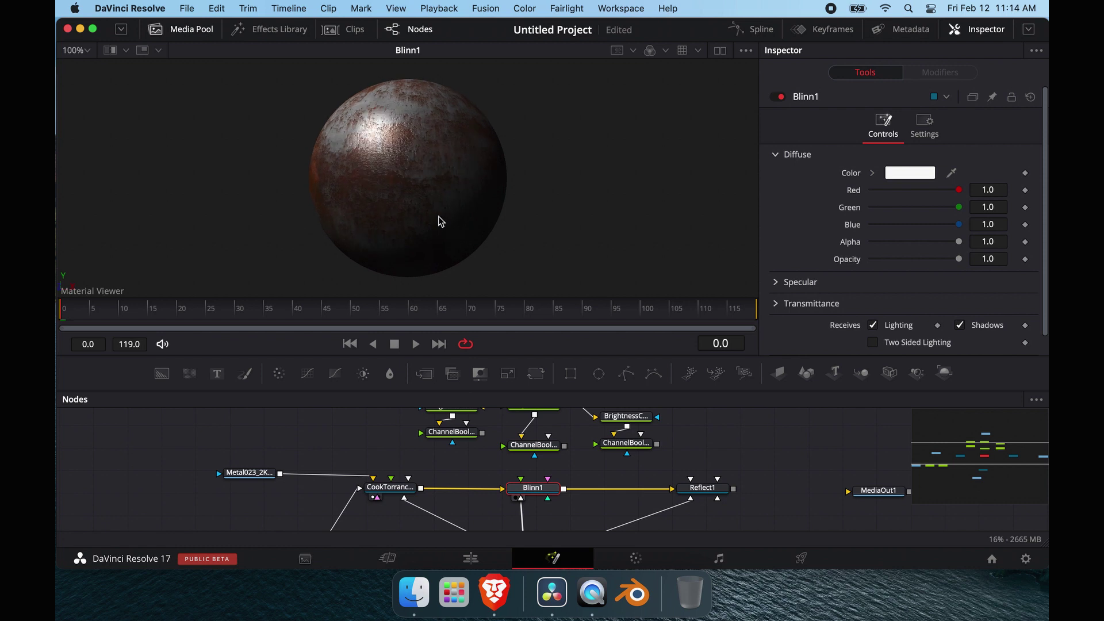
# Feed Channel Booleans into Blinn1's specular colour, intensity and exponent inputs.
pyautogui.moveTo(482, 435); pyautogui.dragTo(522, 482)
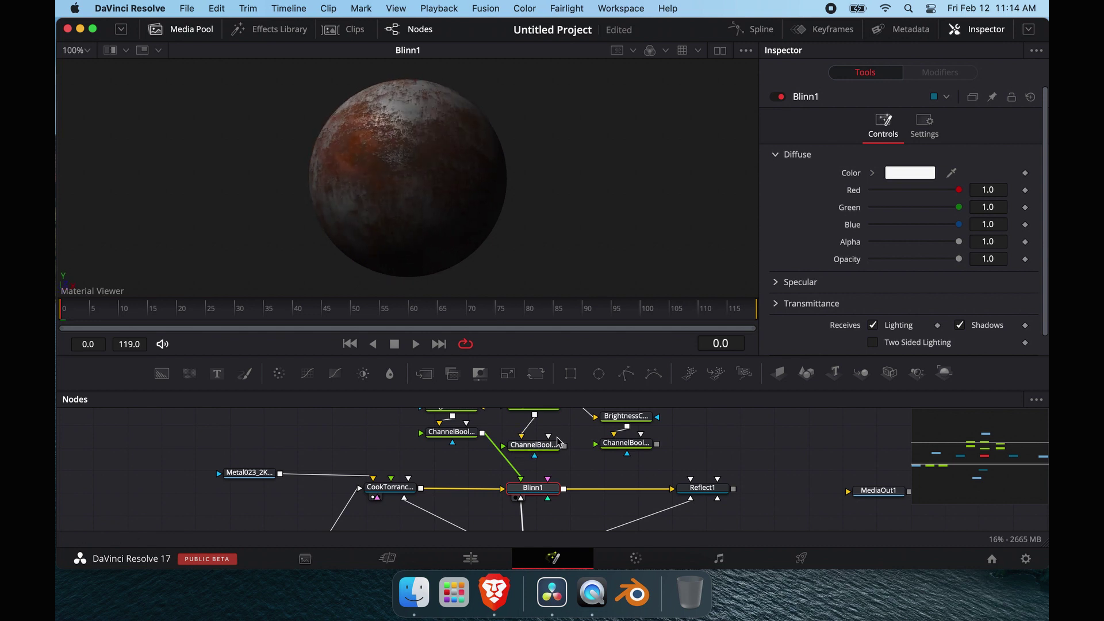
pyautogui.moveTo(564, 446); pyautogui.dragTo(548, 480)
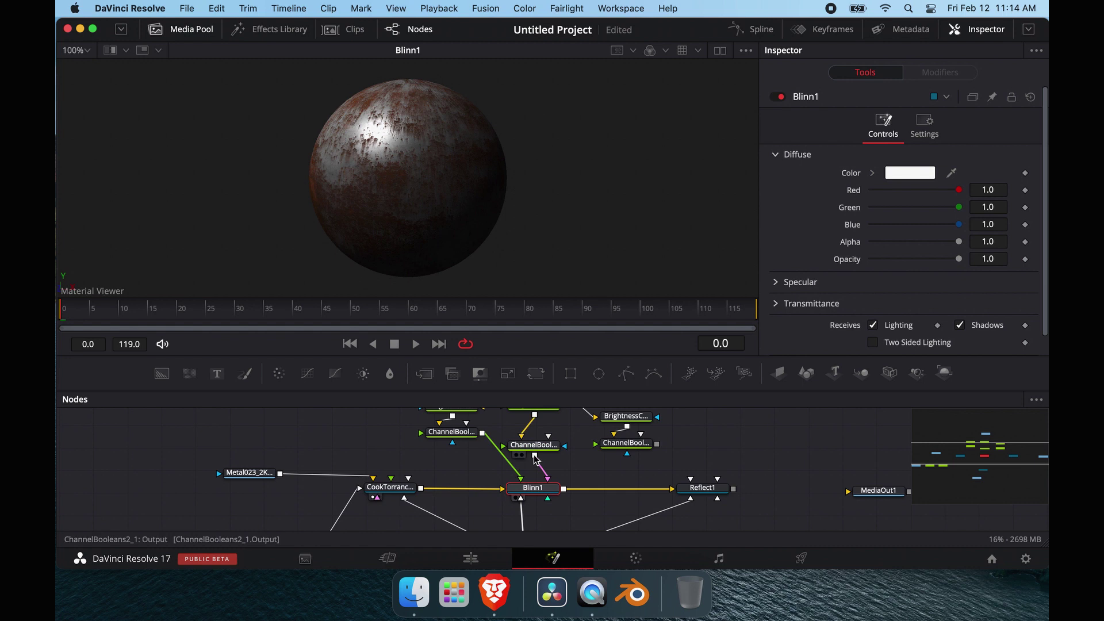
pyautogui.moveTo(535, 458); pyautogui.dragTo(550, 505)
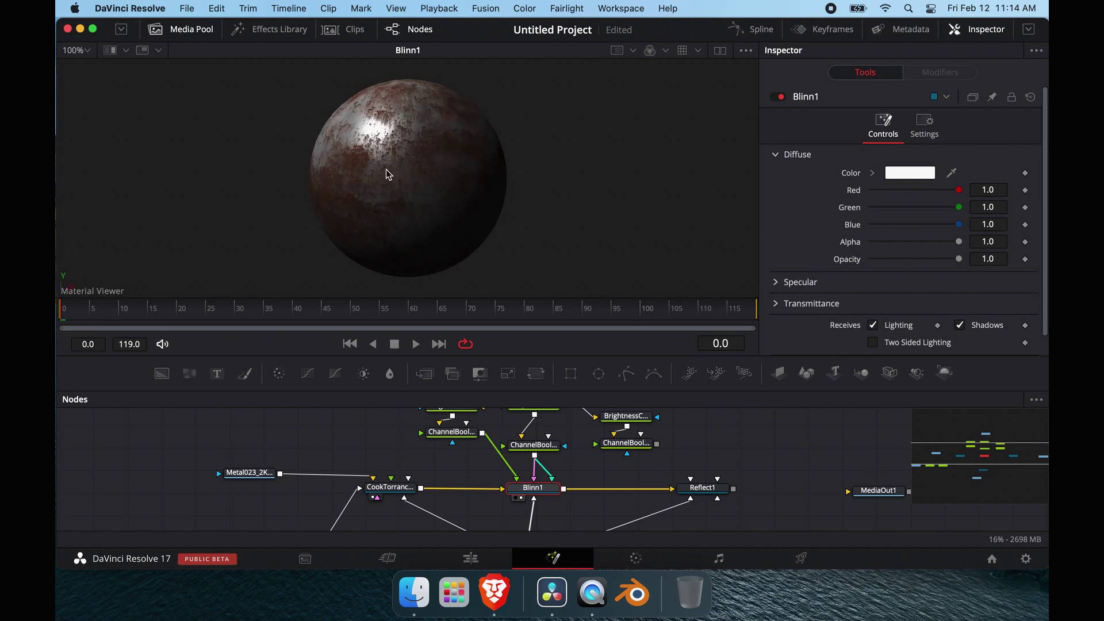
# Connect the third ChannelBooleans output into Reflect1 and nudge the node into place.
pyautogui.hscroll(2, 647, 473)
pyautogui.hscroll(3, 647, 473)
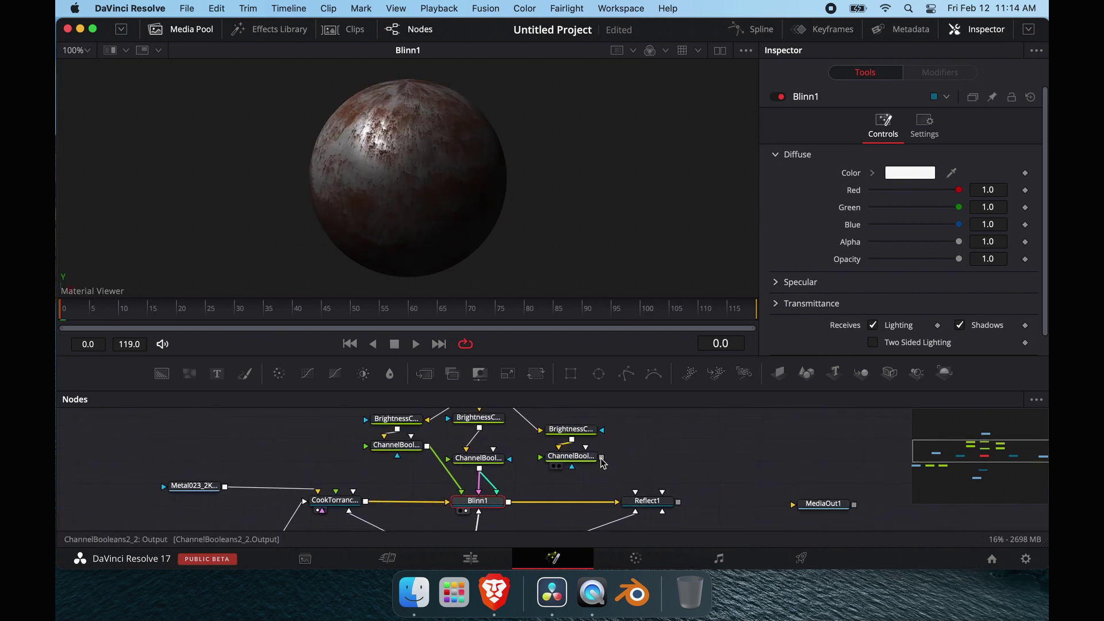
pyautogui.moveTo(602, 460); pyautogui.dragTo(664, 517)
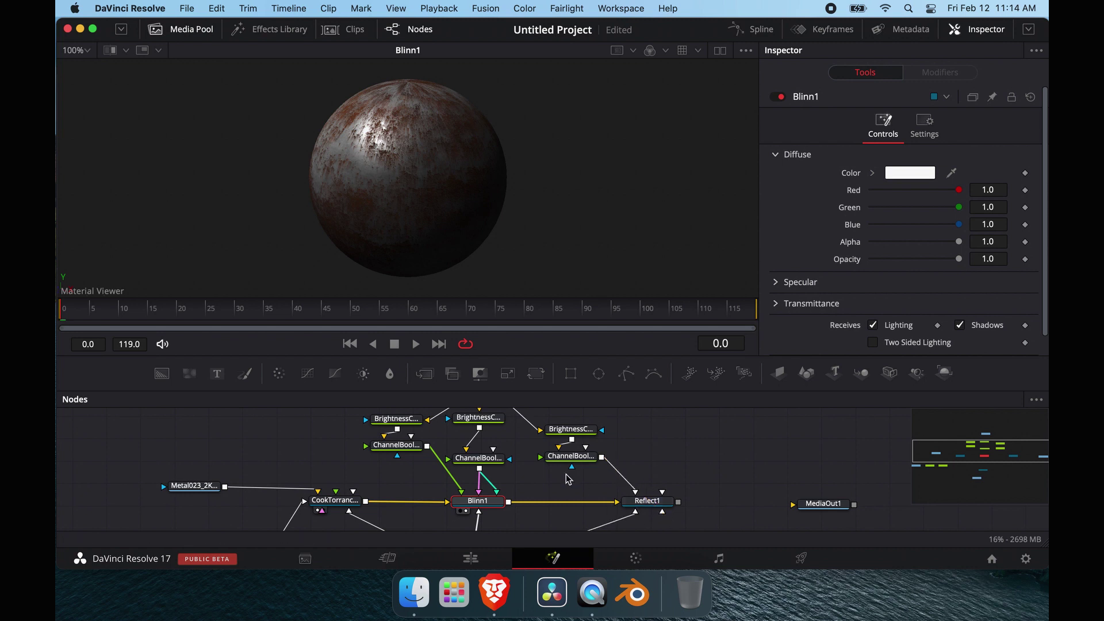
pyautogui.scroll(2, 570, 462)
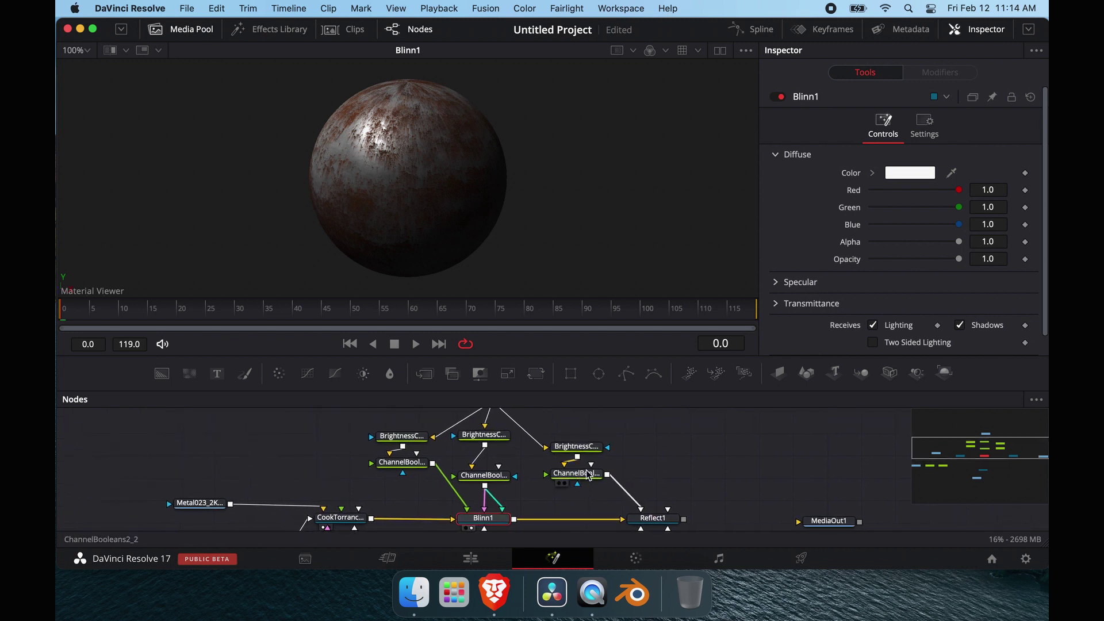
pyautogui.moveTo(589, 476); pyautogui.dragTo(585, 430)
pyautogui.moveTo(595, 476); pyautogui.dragTo(595, 469)
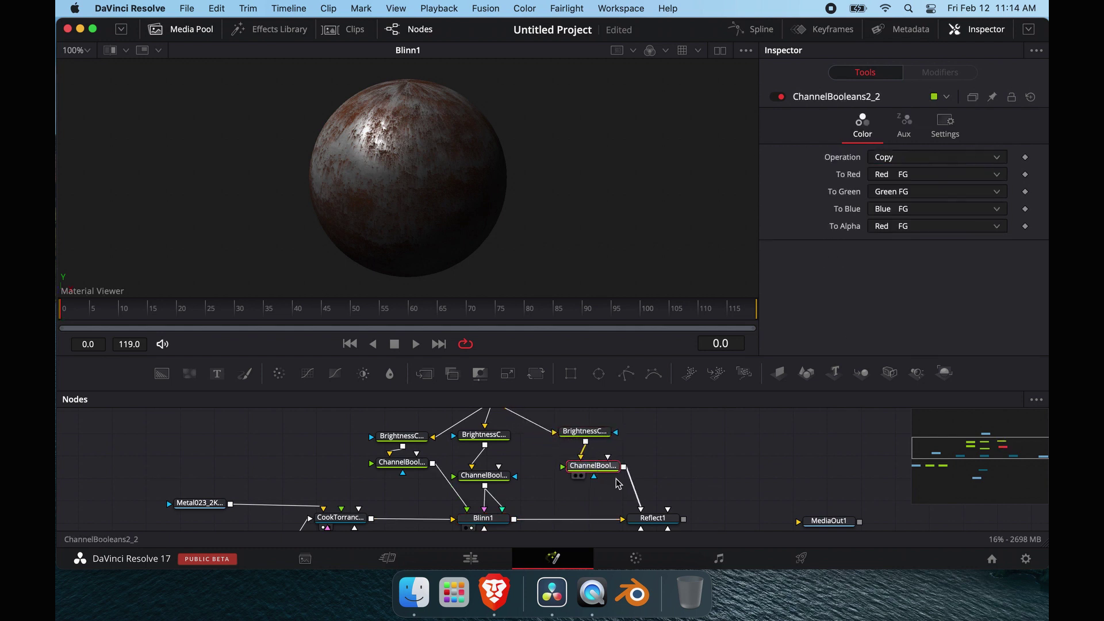
pyautogui.hscroll(-4, 615, 489)
pyautogui.hscroll(-5, 637, 503)
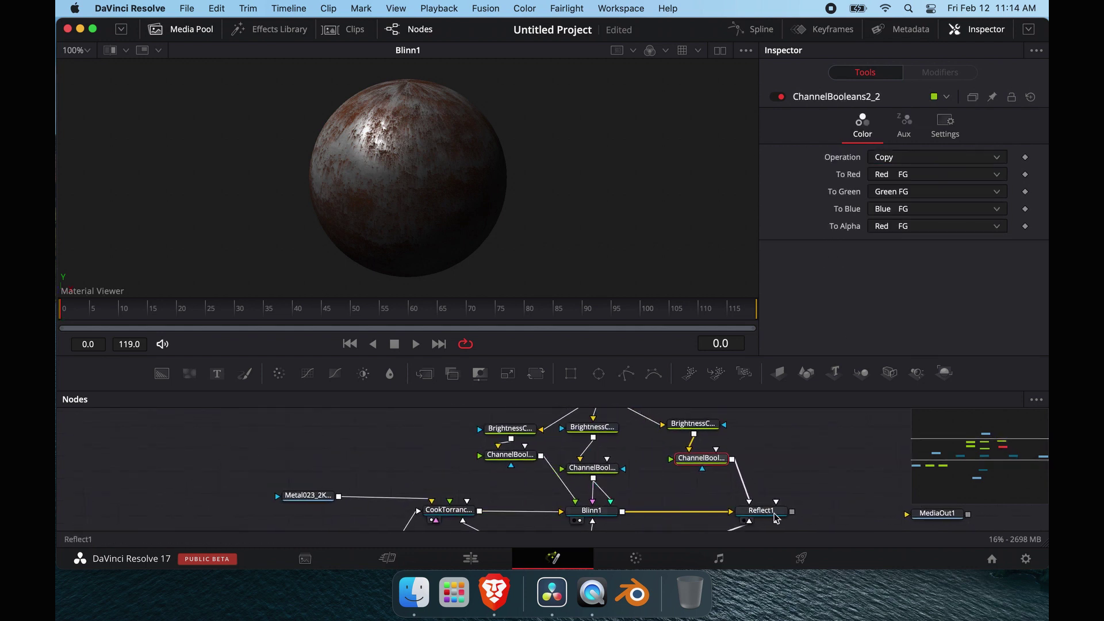
# Set BrightnessContrast2's Low level to 0.422.
pyautogui.click(591, 510)
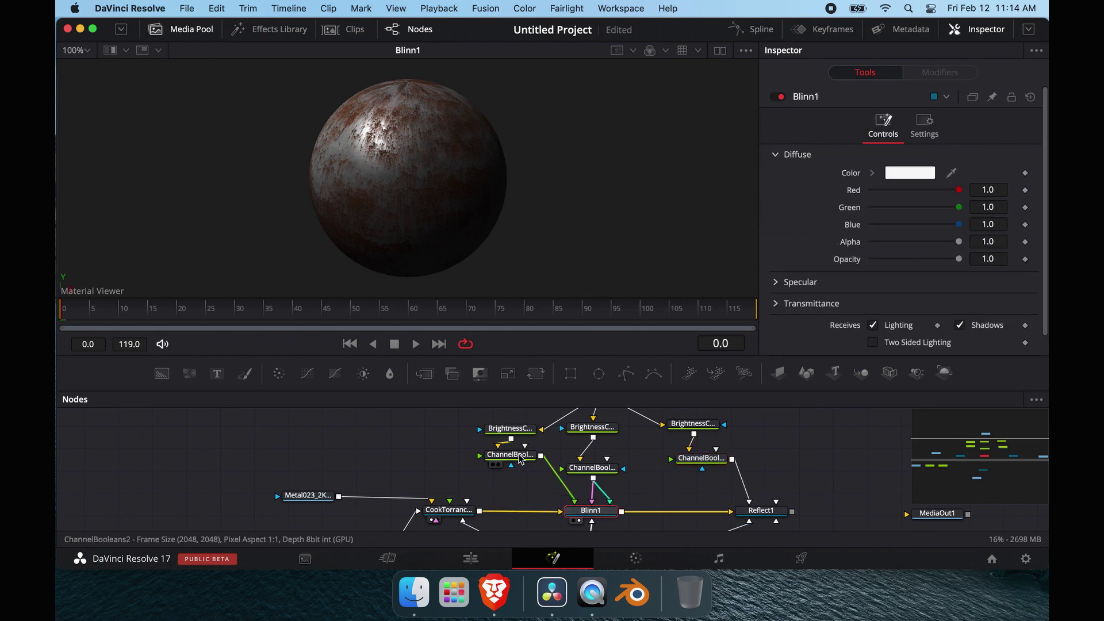
pyautogui.moveTo(520, 459); pyautogui.dragTo(520, 468)
pyautogui.click(517, 428)
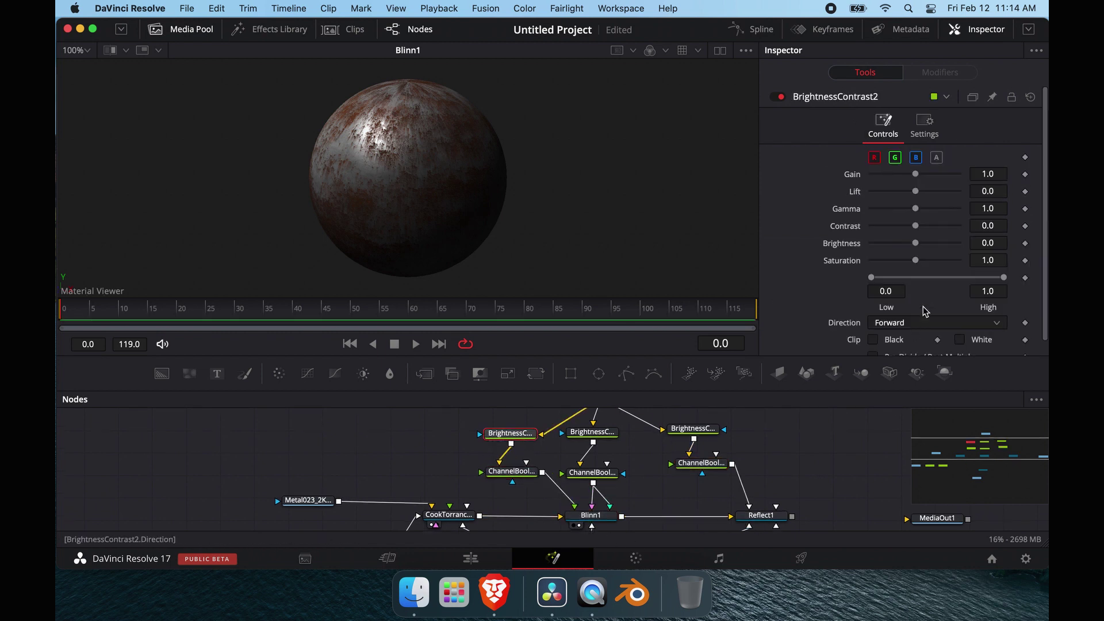
pyautogui.moveTo(1001, 279); pyautogui.dragTo(964, 279)
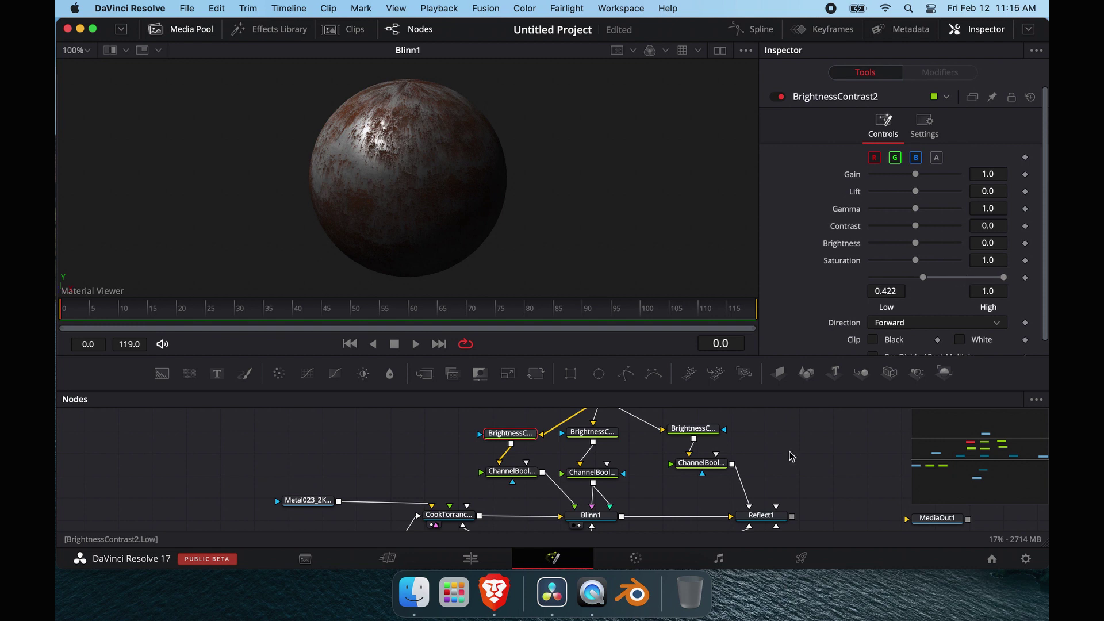
# Narrow BrightnessContrast2_1's range to Low 0.261 and High 0.811.
pyautogui.click(592, 432)
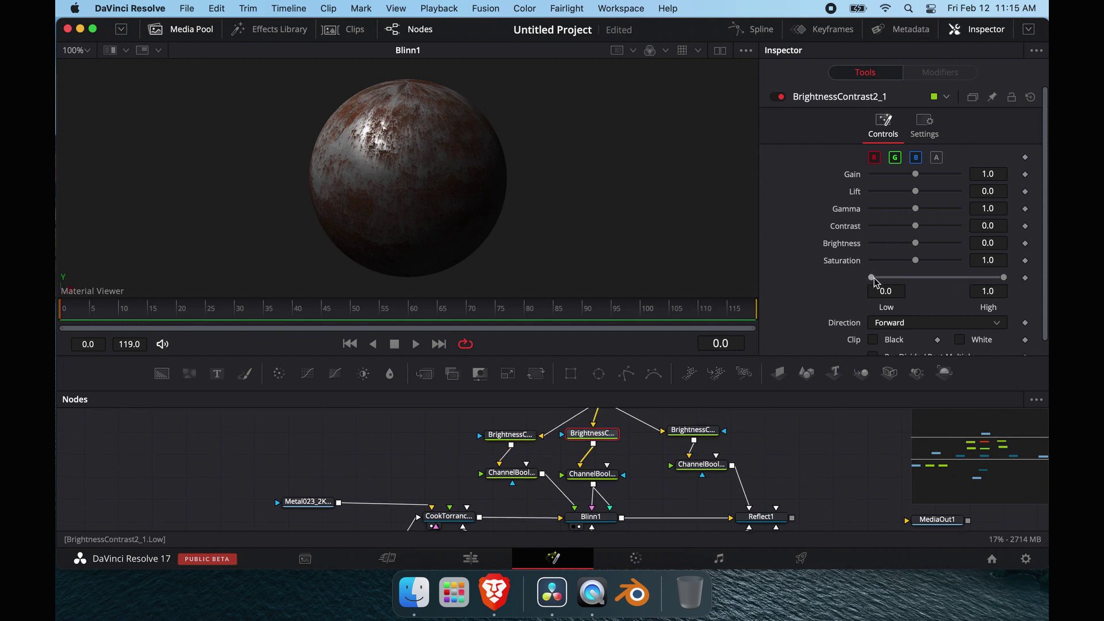
pyautogui.moveTo(871, 278); pyautogui.dragTo(940, 281)
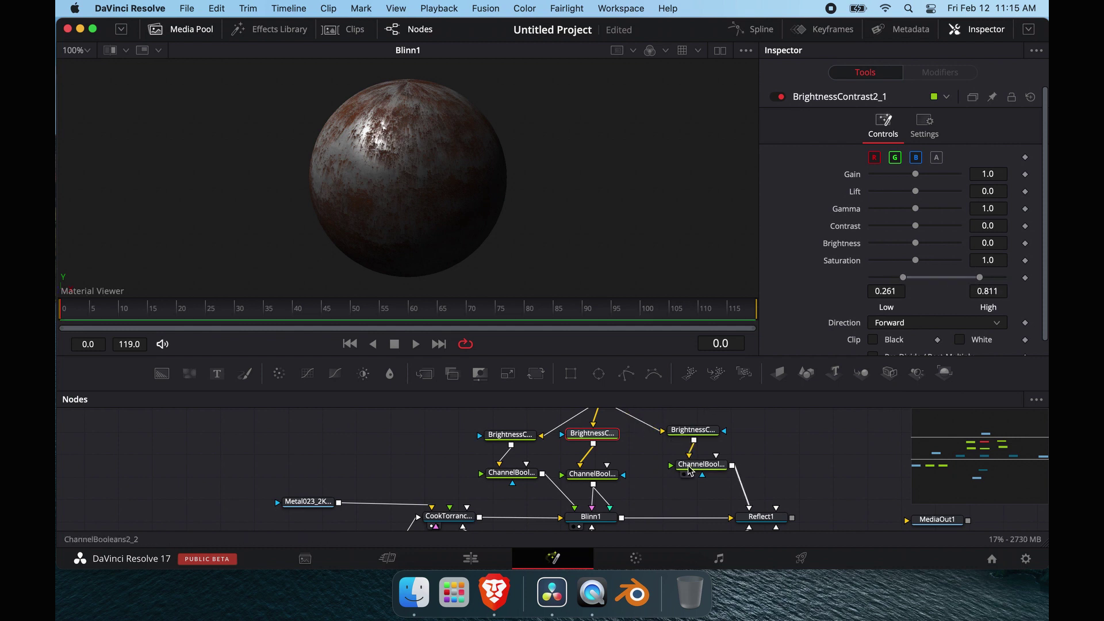
pyautogui.click(677, 434)
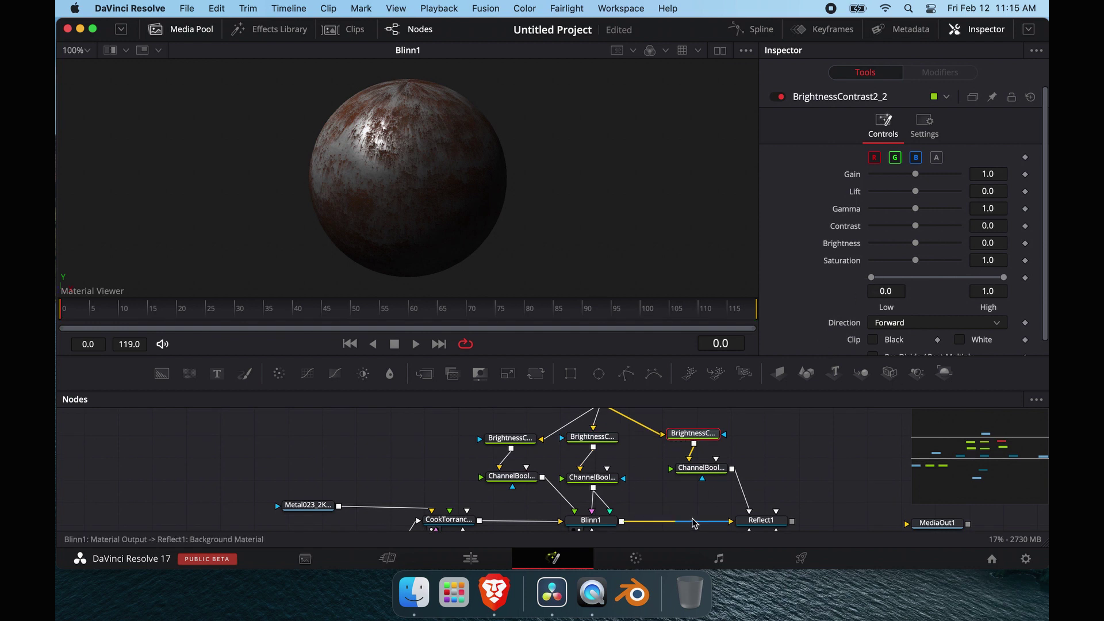
pyautogui.hscroll(5, 726, 497)
pyautogui.scroll(-1, 726, 496)
pyautogui.hscroll(1, 725, 497)
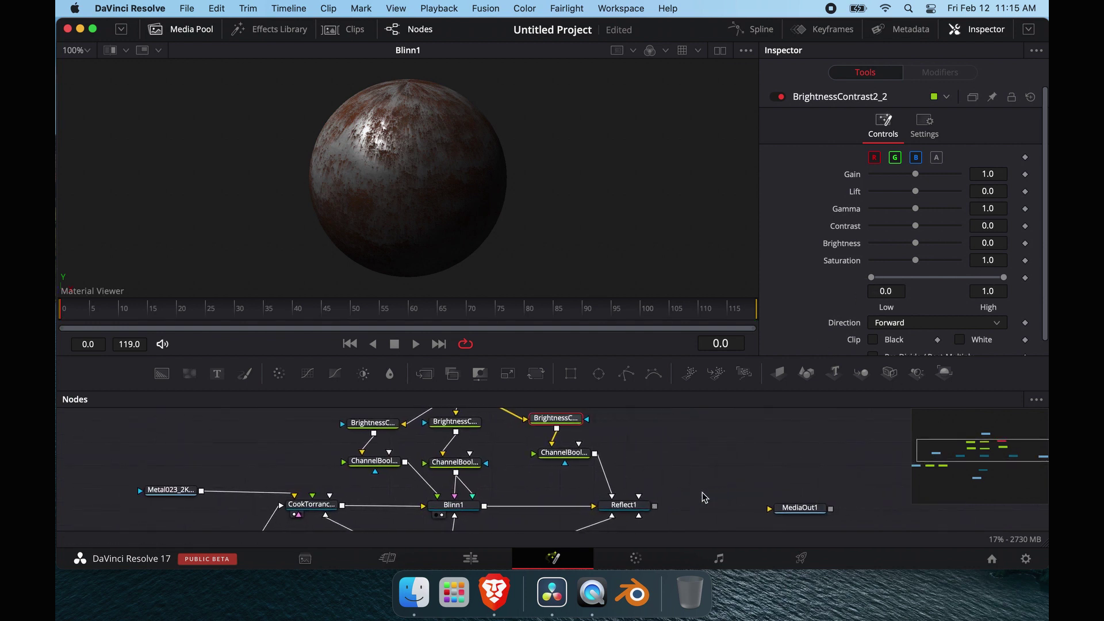
pyautogui.click(635, 480)
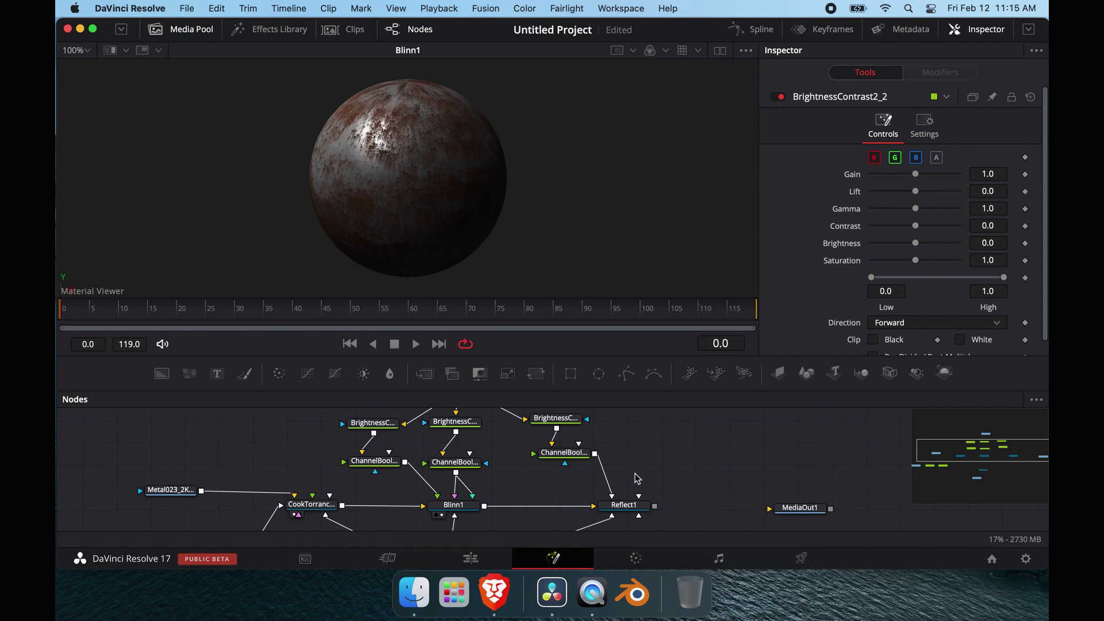
# Add a Background node near Reflect1 with Red, Green and Blue at 1.0 (white).
pyautogui.hotkey('shift', 'space')
pyautogui.write('backg')
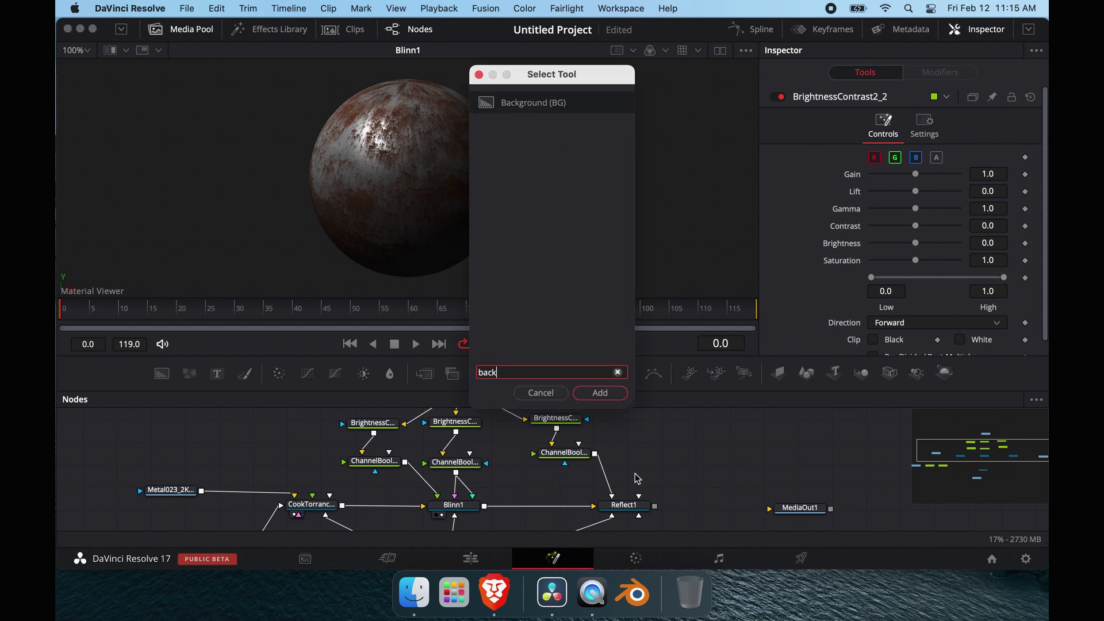
pyautogui.press('Return')
pyautogui.moveTo(638, 482); pyautogui.dragTo(664, 442)
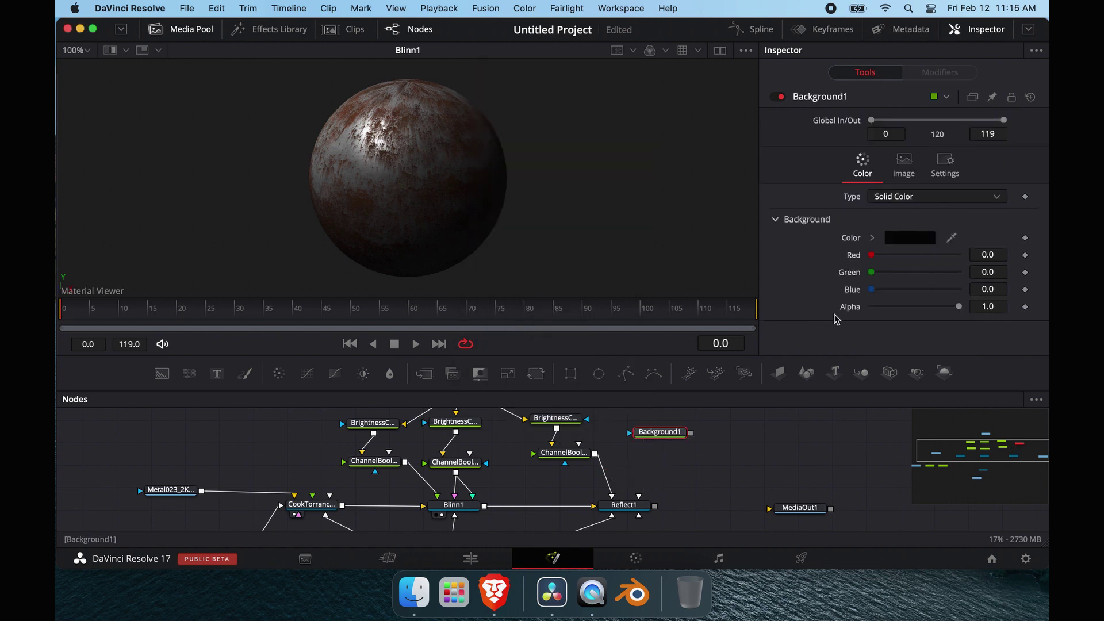
pyautogui.moveTo(872, 254); pyautogui.dragTo(961, 255)
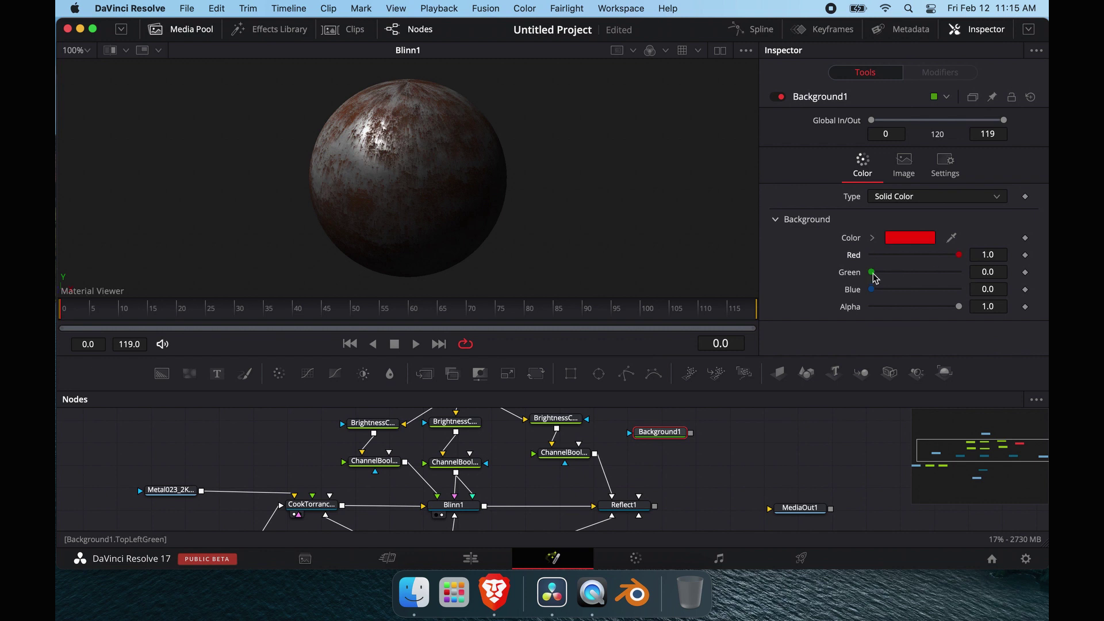
pyautogui.moveTo(872, 273); pyautogui.dragTo(972, 274)
pyautogui.moveTo(871, 289); pyautogui.dragTo(1046, 288)
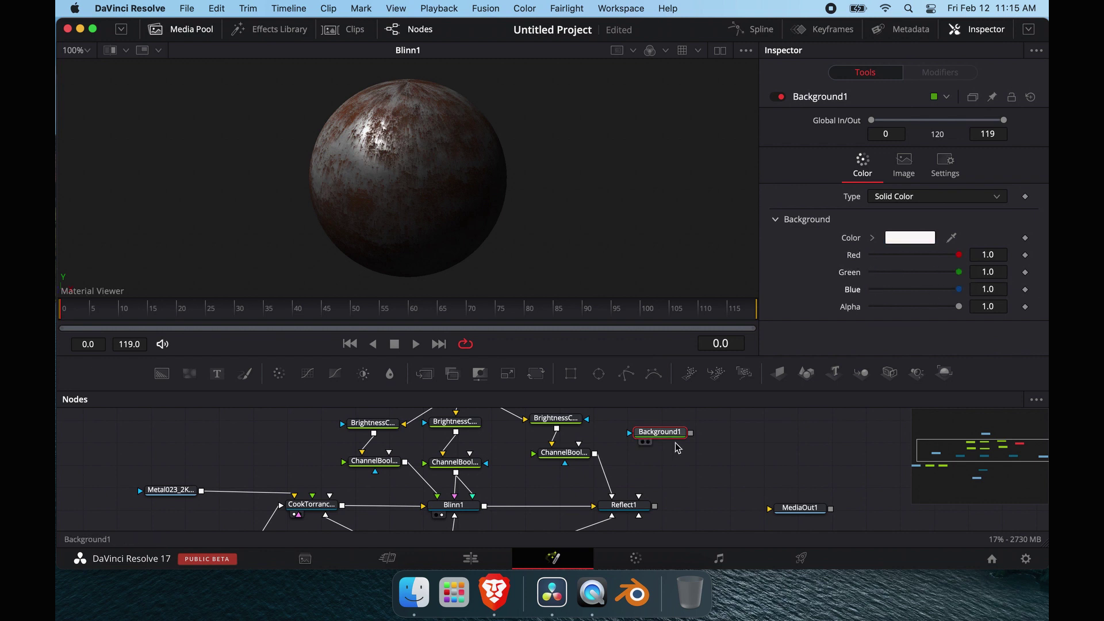
# Wire Background1 into Reflect1 and show Reflect1's output in the viewer.
pyautogui.moveTo(691, 433); pyautogui.dragTo(639, 517)
pyautogui.click(636, 507)
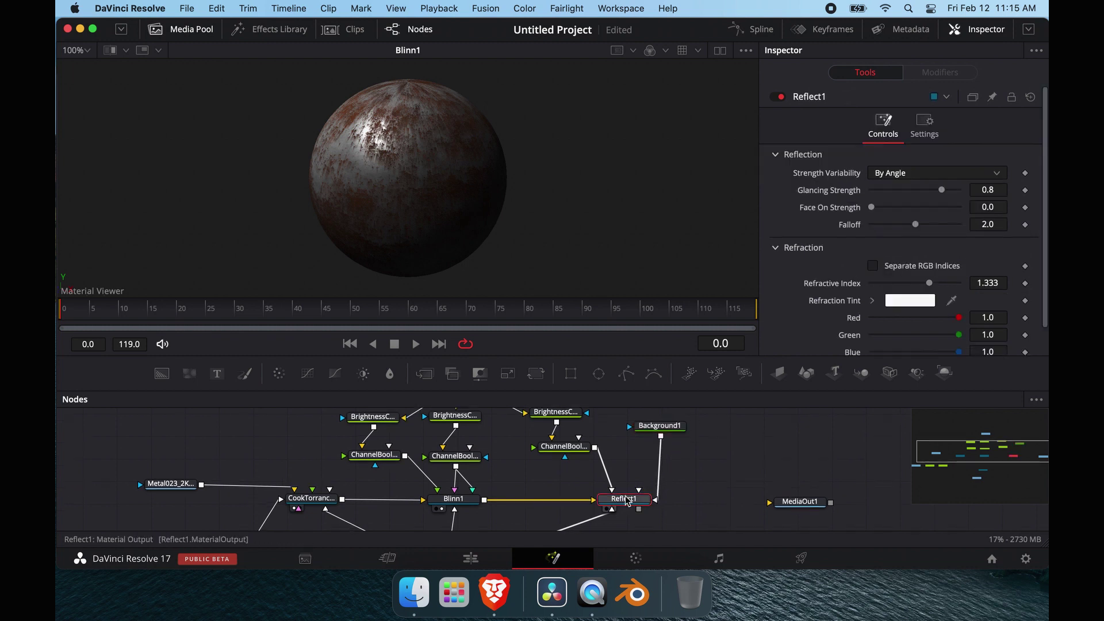
pyautogui.press('1')
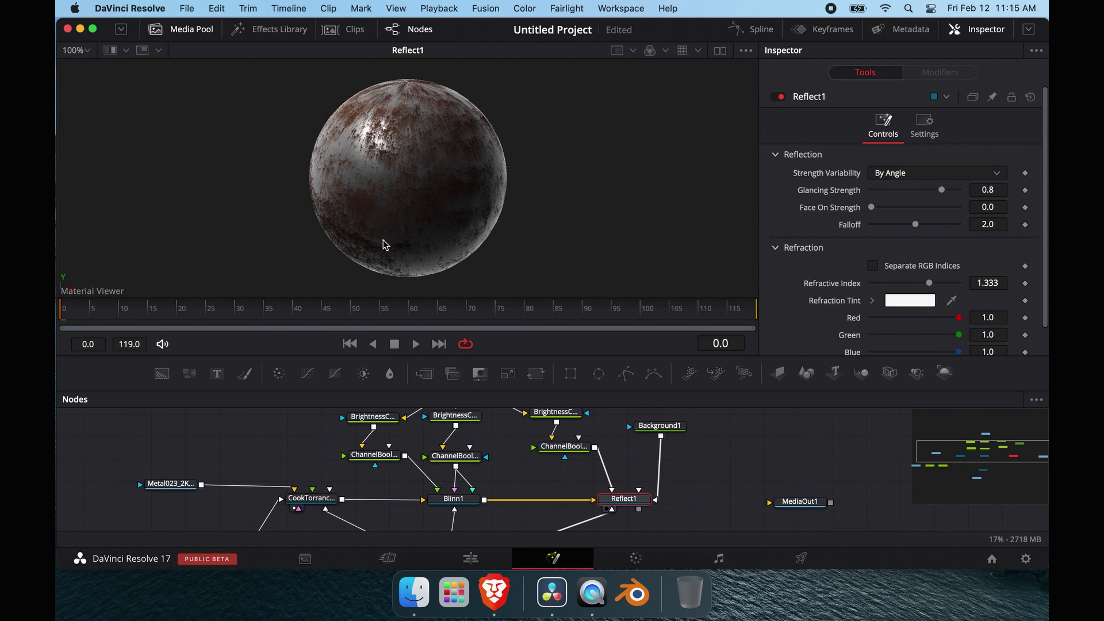
pyautogui.click(649, 430)
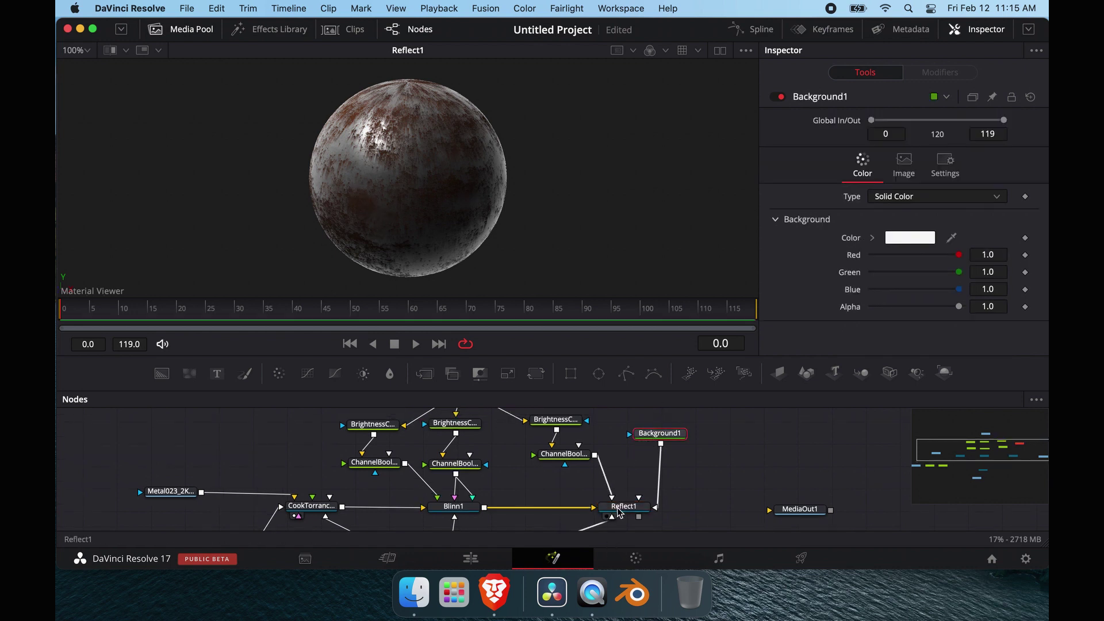
pyautogui.click(618, 500)
pyautogui.click(552, 415)
pyautogui.scroll(1, 552, 420)
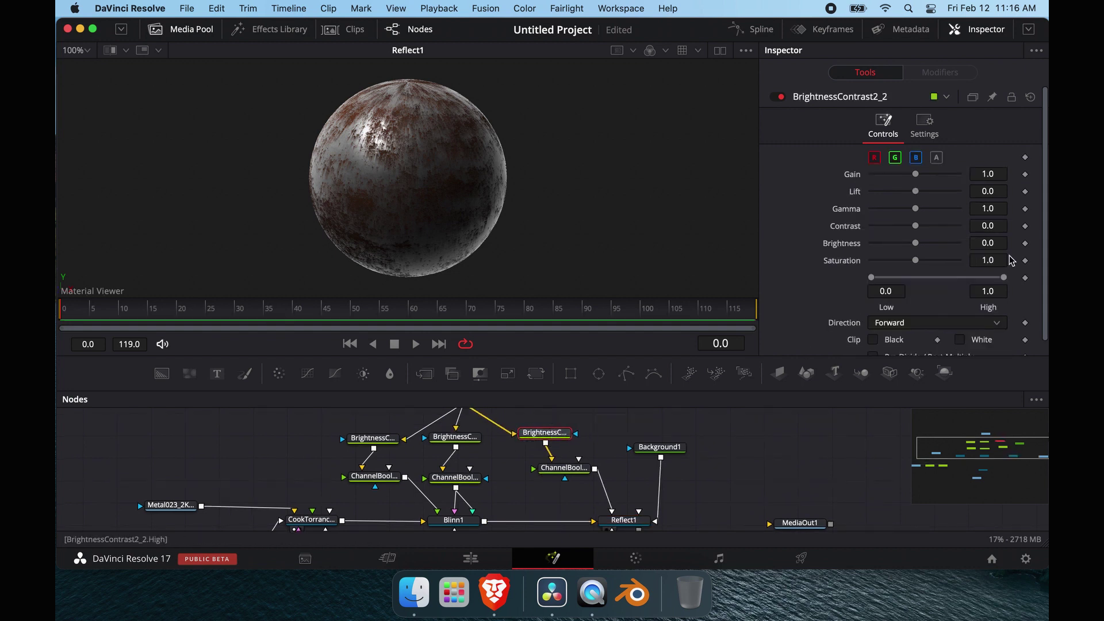
pyautogui.moveTo(871, 277); pyautogui.dragTo(789, 291)
pyautogui.moveTo(1006, 280); pyautogui.dragTo(1024, 281)
pyautogui.scroll(-2, 629, 526)
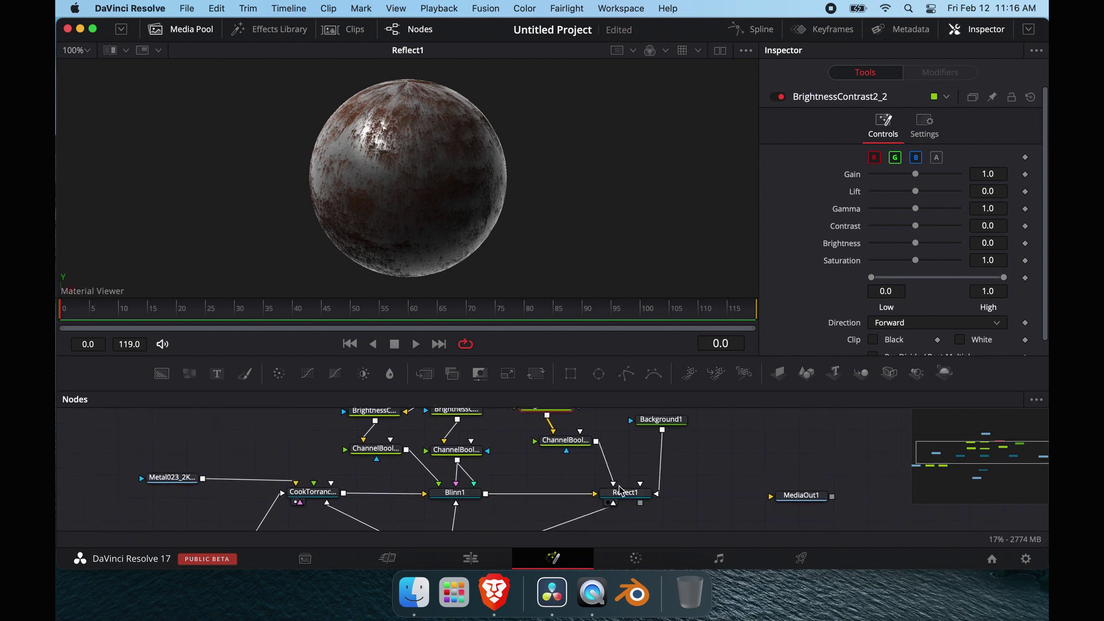
pyautogui.moveTo(659, 477); pyautogui.dragTo(640, 484)
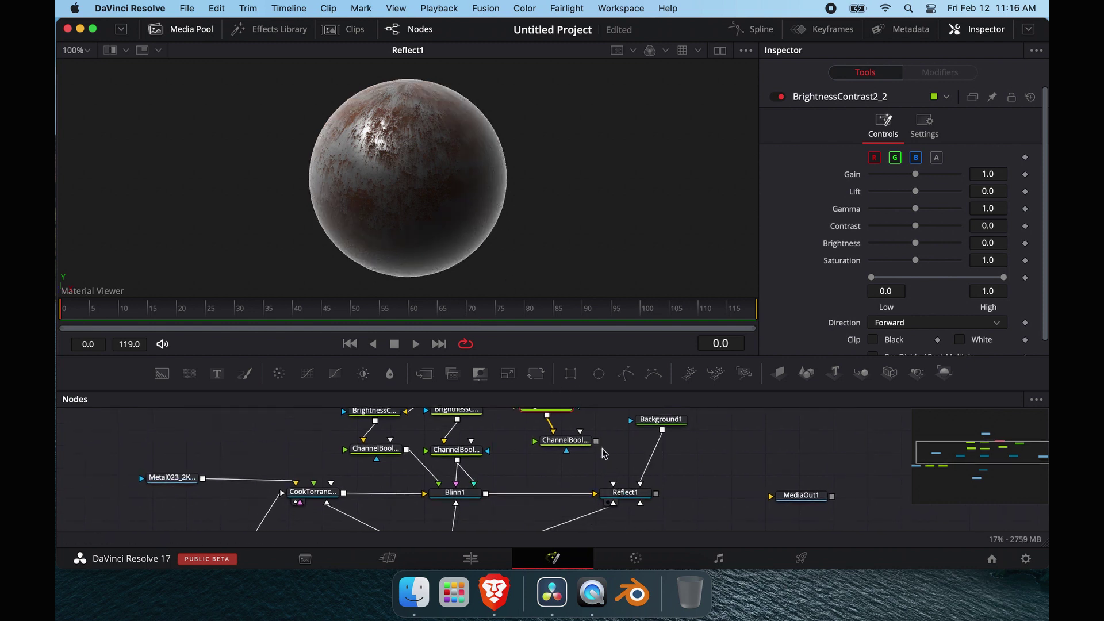
pyautogui.moveTo(596, 441); pyautogui.dragTo(613, 485)
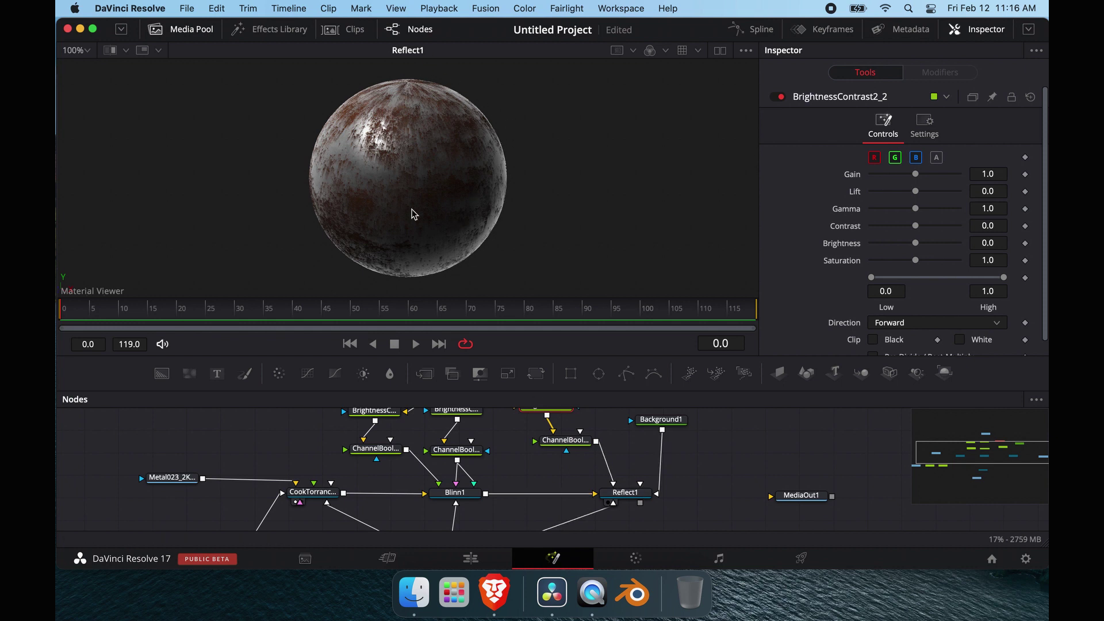
# Set Background1's Red, Green and Blue to 0.0, making it black.
pyautogui.click(655, 420)
pyautogui.scroll(1, 655, 428)
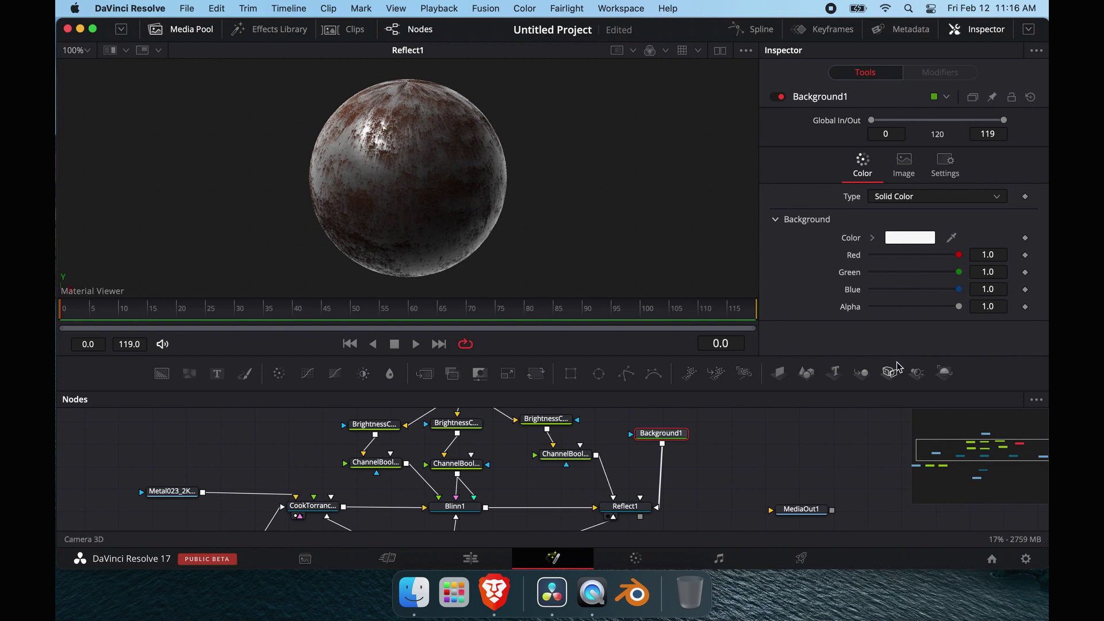
pyautogui.moveTo(958, 255); pyautogui.dragTo(808, 267)
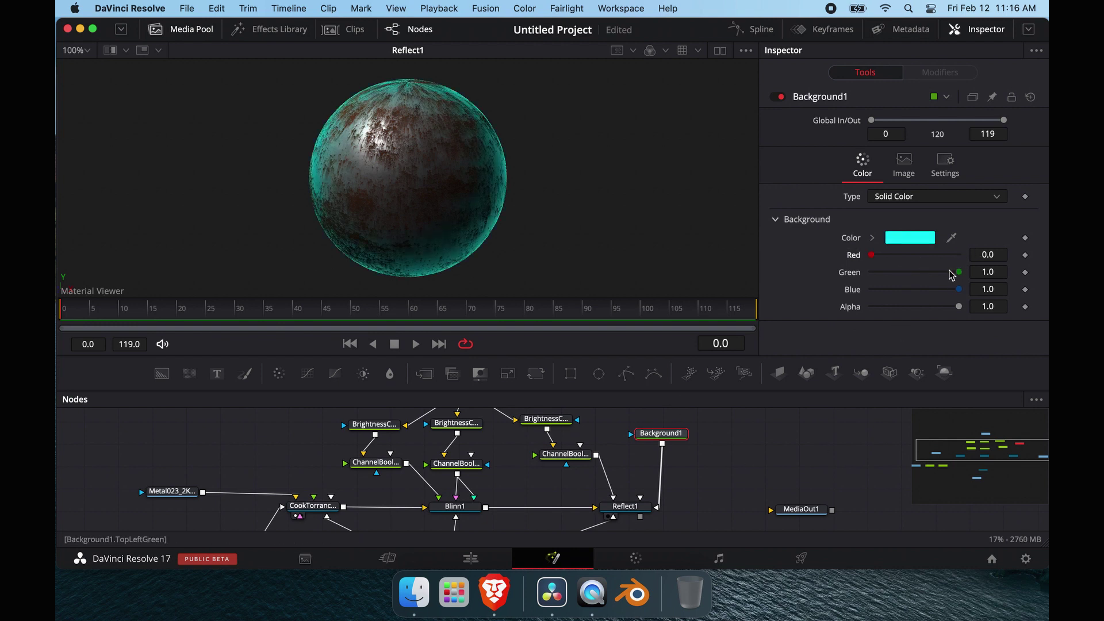
pyautogui.moveTo(956, 272); pyautogui.dragTo(820, 271)
pyautogui.moveTo(957, 289); pyautogui.dragTo(833, 292)
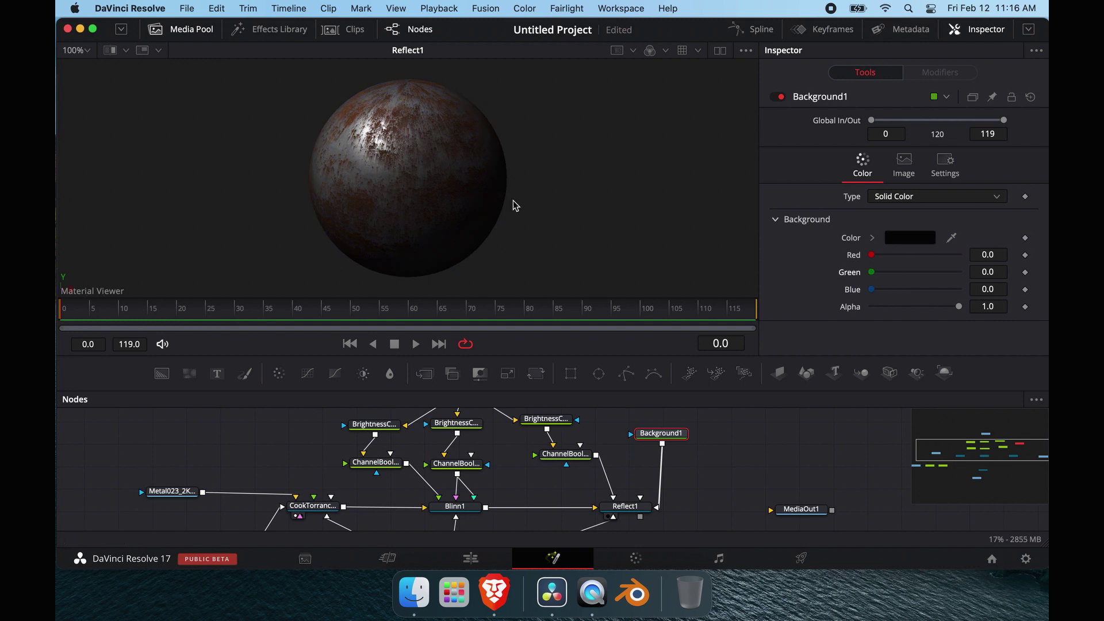